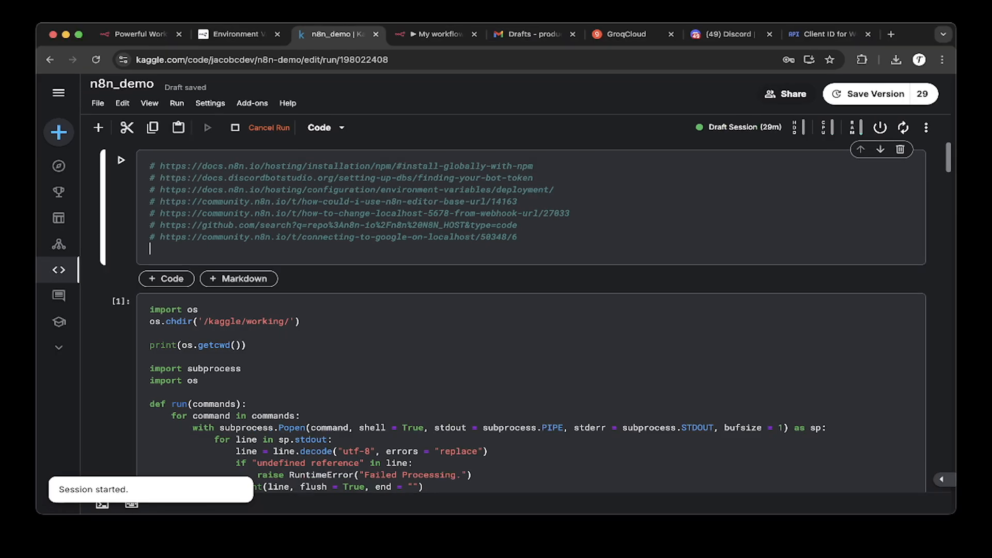
- Look over the n8n home page and the environment variables overview in the n8n documentation
left_click(140, 34)
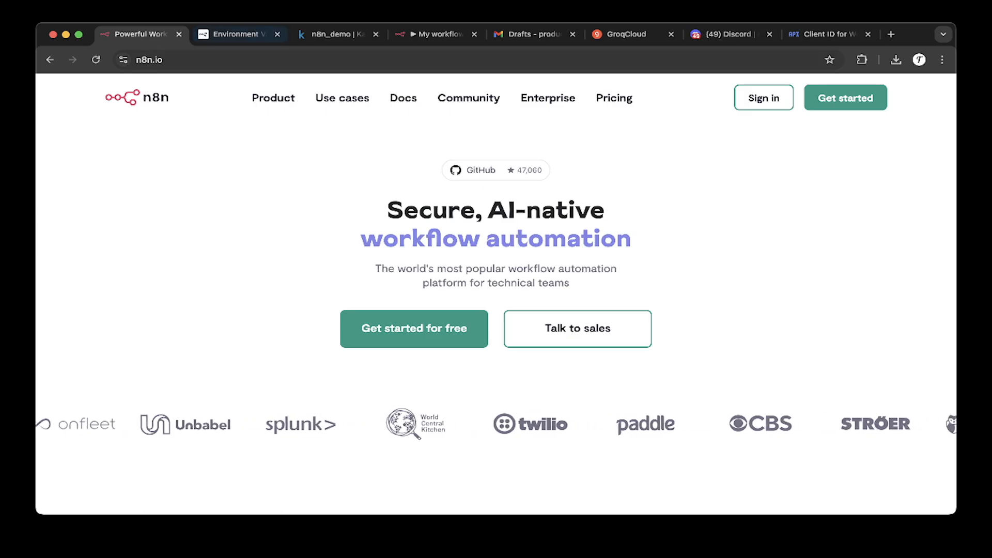
left_click(239, 34)
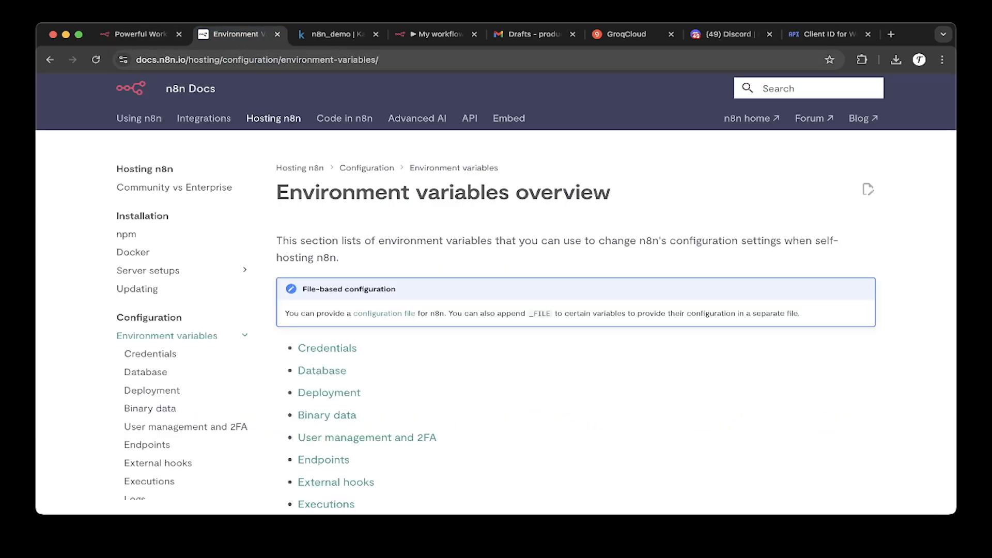
scroll(180, 336, "down", 3)
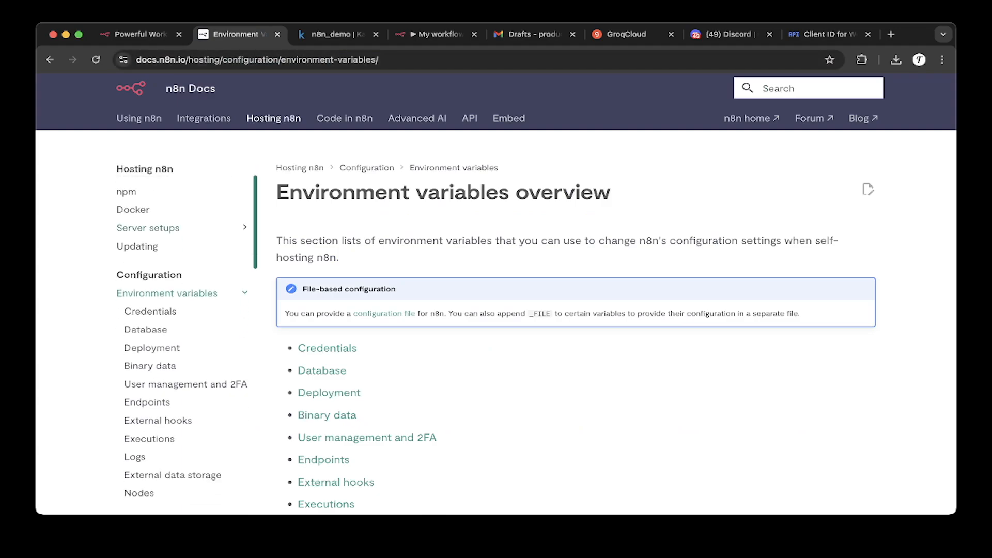
scroll(181, 336, "up", 3)
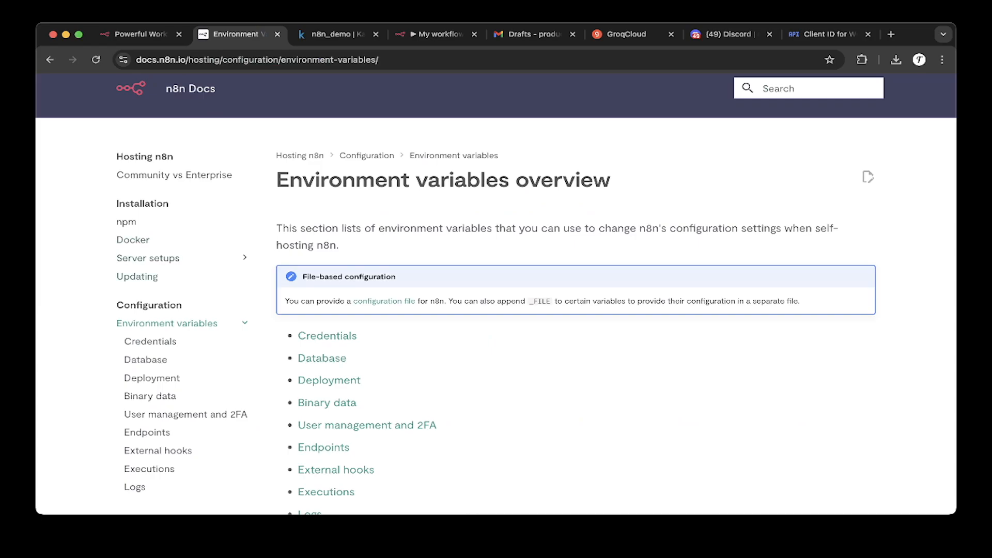
scroll(496, 310, "down", 10)
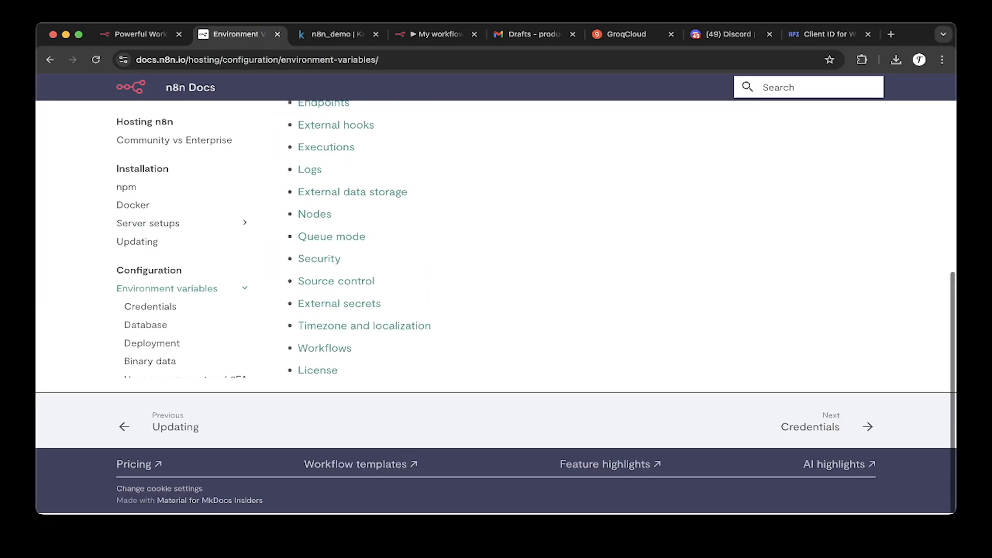
scroll(496, 310, "up", 10)
scroll(496, 310, "down", 2)
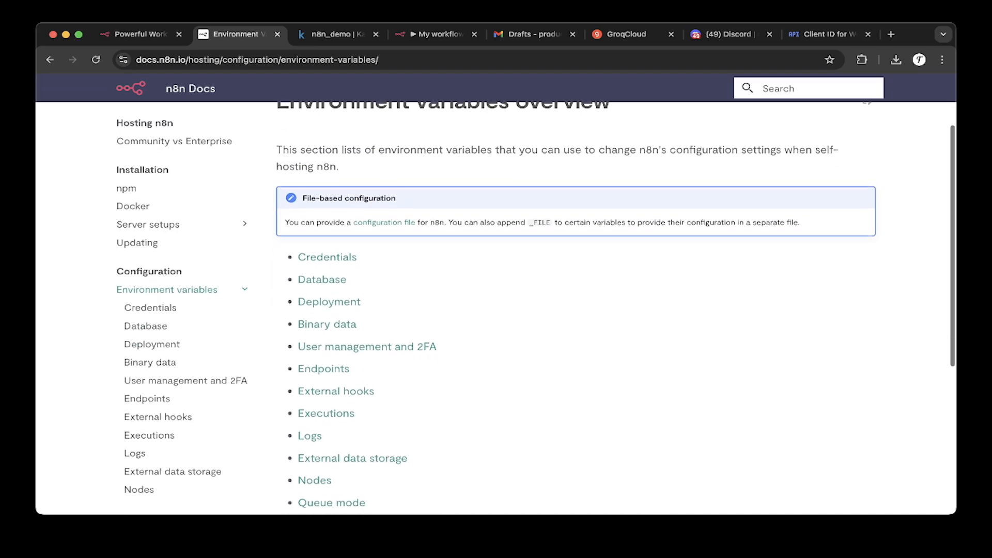
scroll(496, 310, "up", 2)
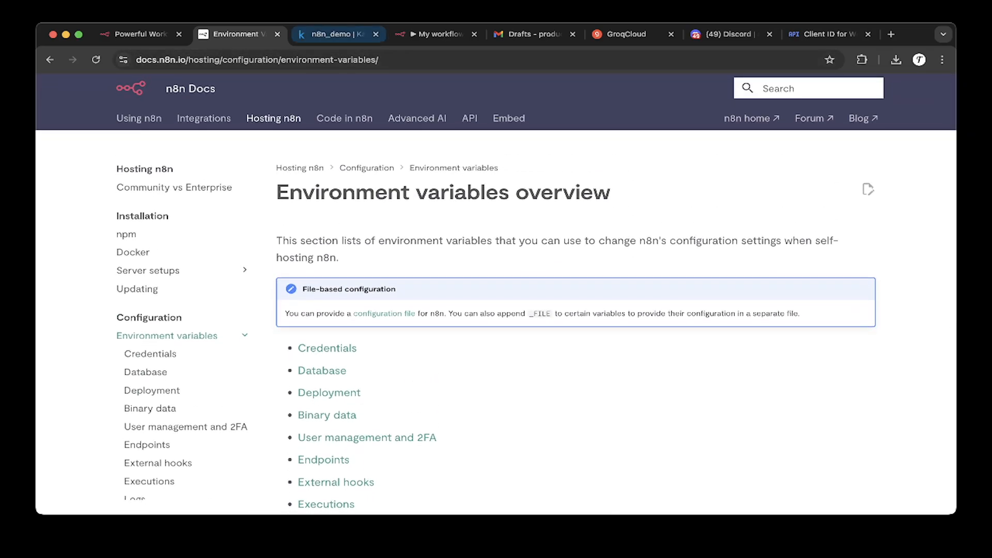
- Switch to the n8n_demo Kaggle notebook and review the cells defining the run function and installing pyngrok and ngrok
left_click(336, 35)
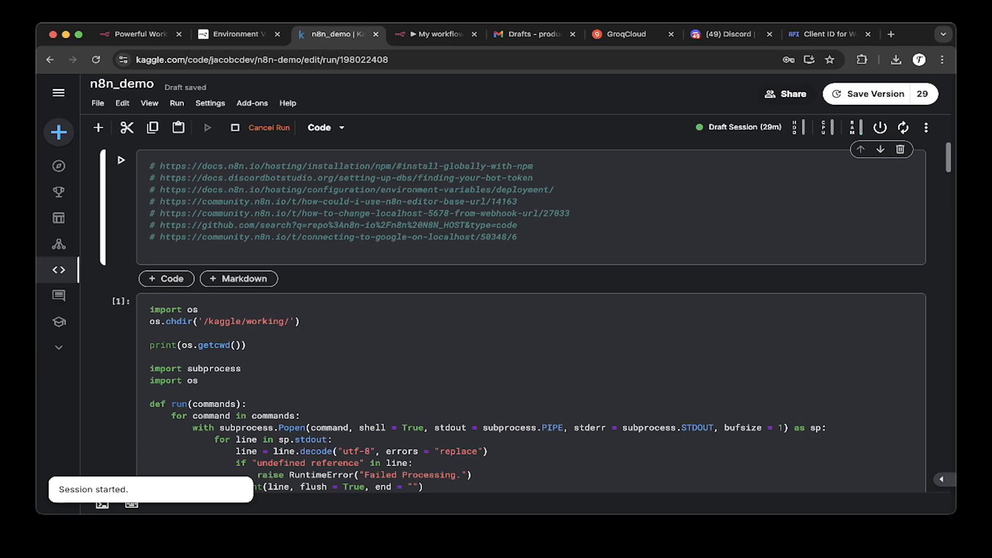
scroll(513, 314, "down", 3)
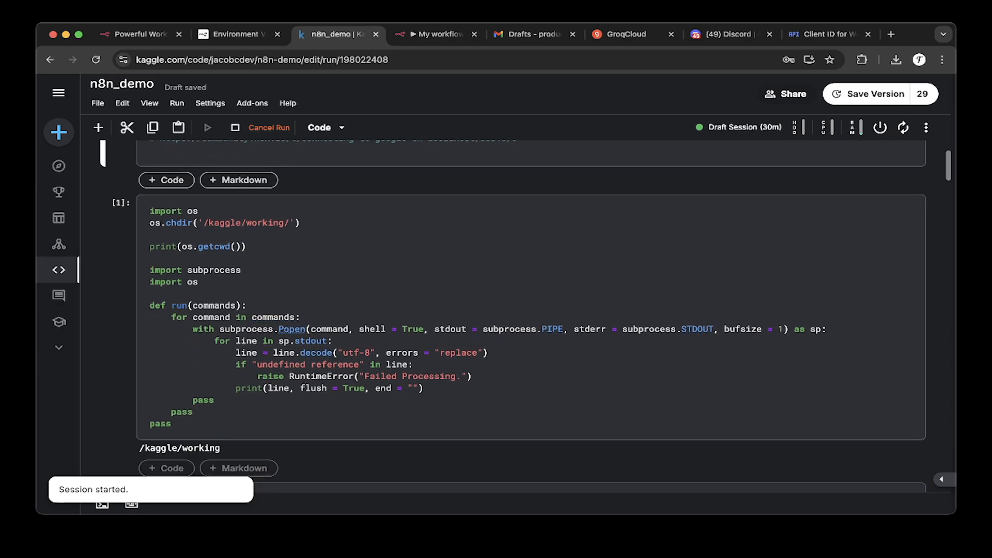
scroll(526, 311, "down", 1)
scroll(519, 315, "down", 1)
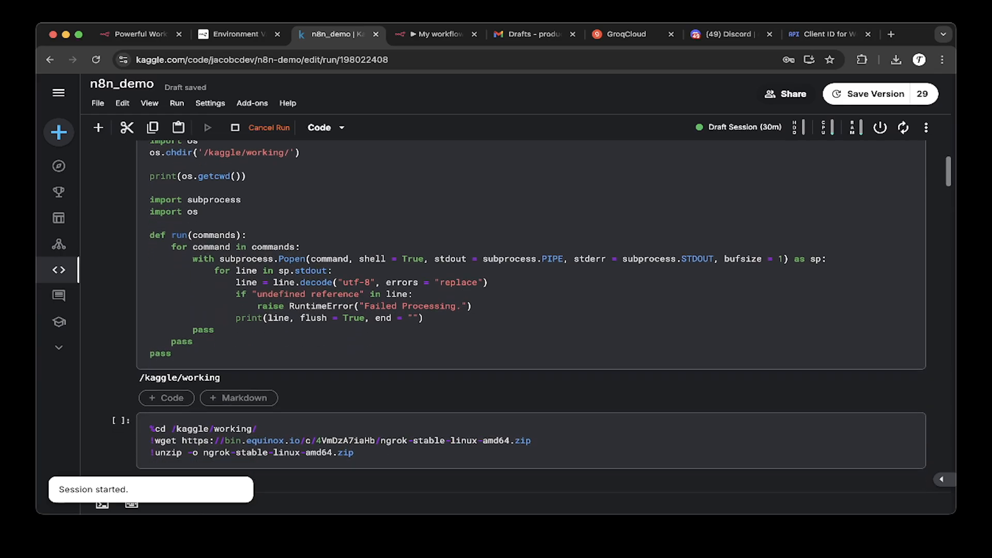
left_click(151, 223)
scroll(526, 312, "up", 1)
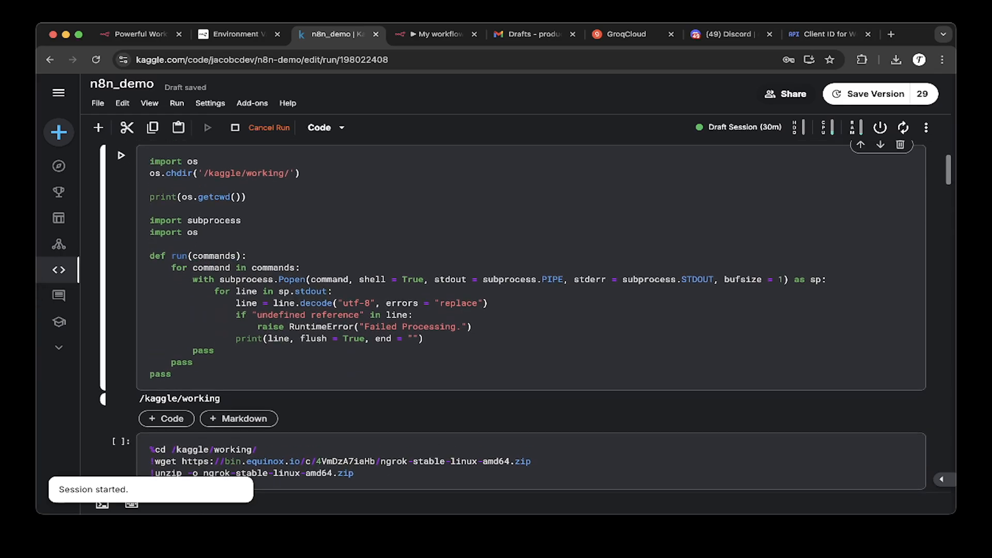
scroll(525, 316, "down", 5)
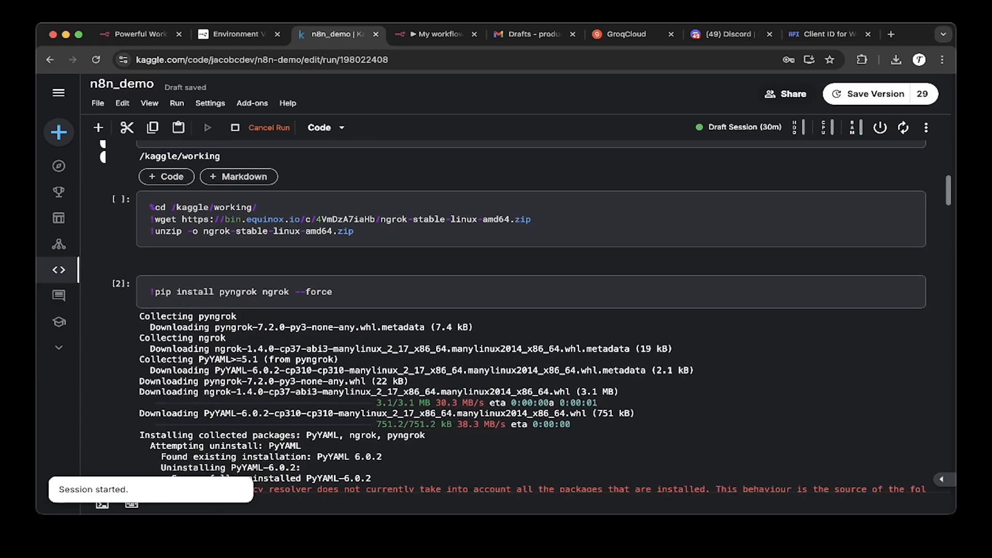
left_click(333, 292)
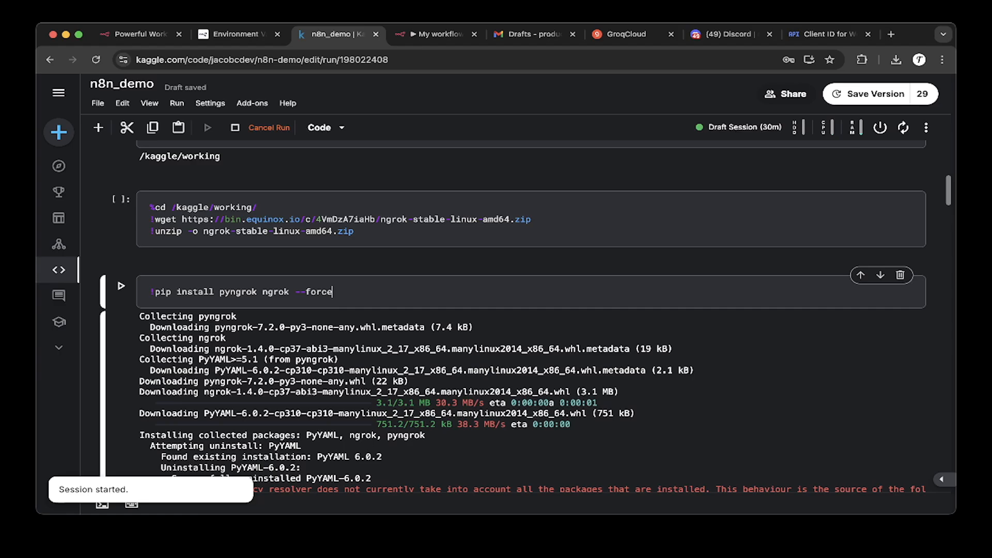
- Review the notebook cell that prompts for the ngrok access token and passes it to the ngrok authtoken command
scroll(531, 316, "down", 8)
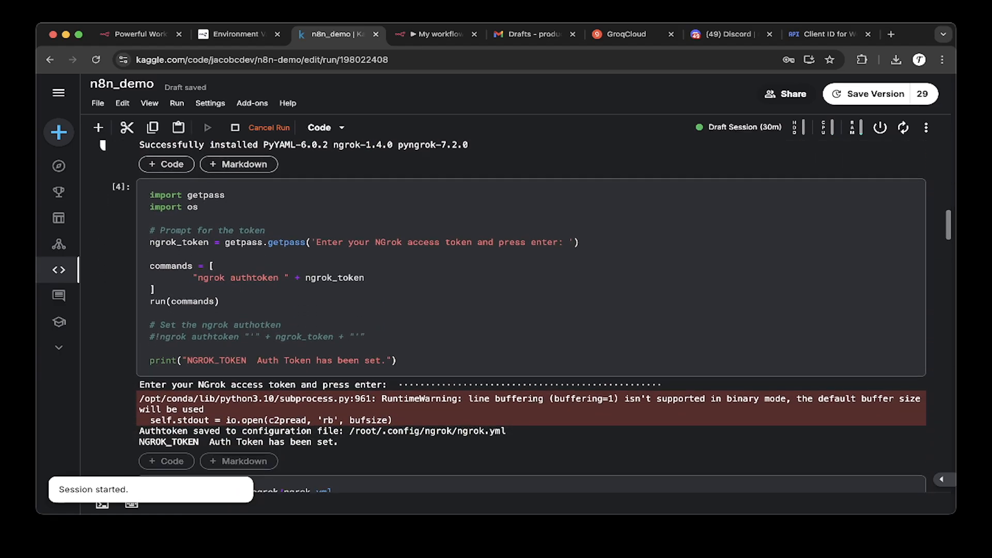
left_click(306, 277)
double_click(348, 278)
left_click(365, 278)
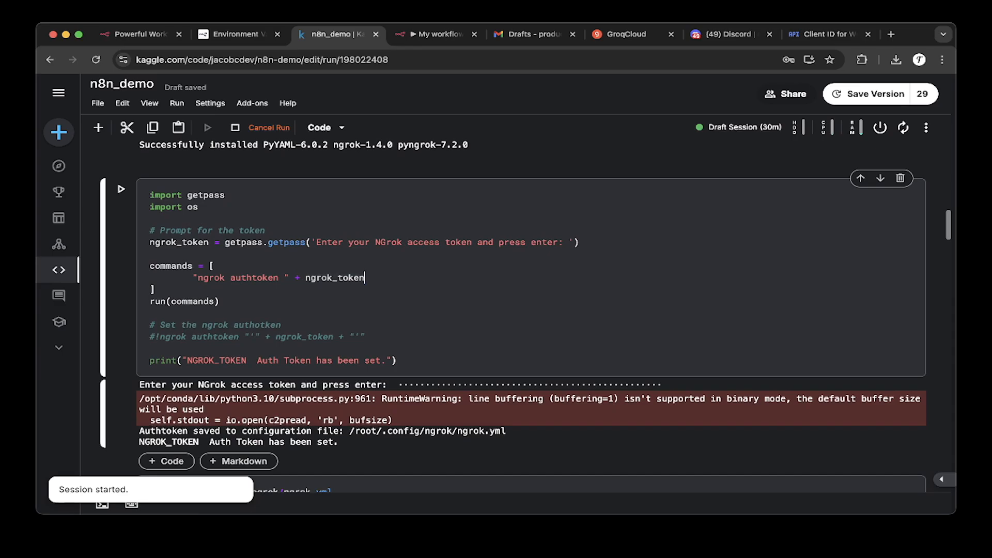
scroll(531, 316, "down", 1)
scroll(531, 316, "down", 3)
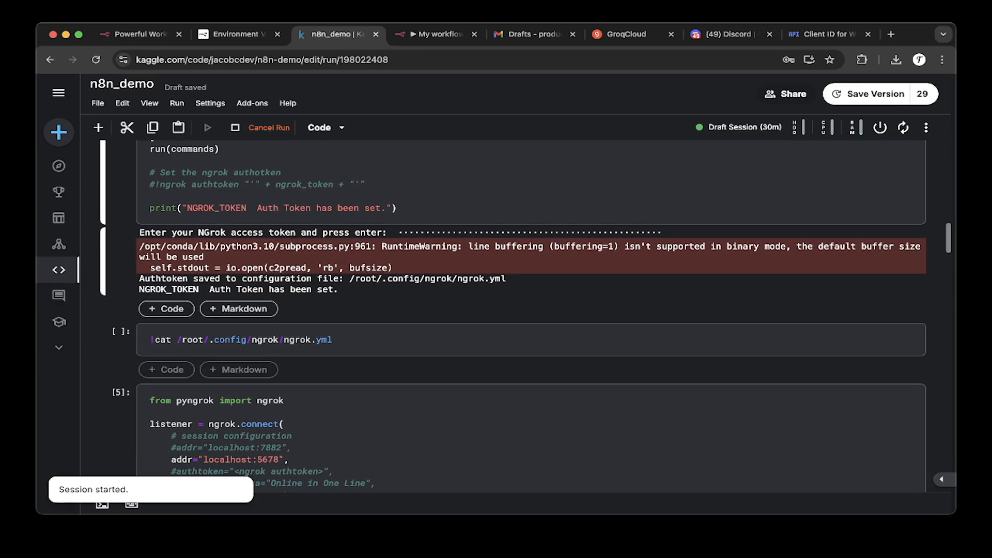
scroll(531, 317, "up", 2)
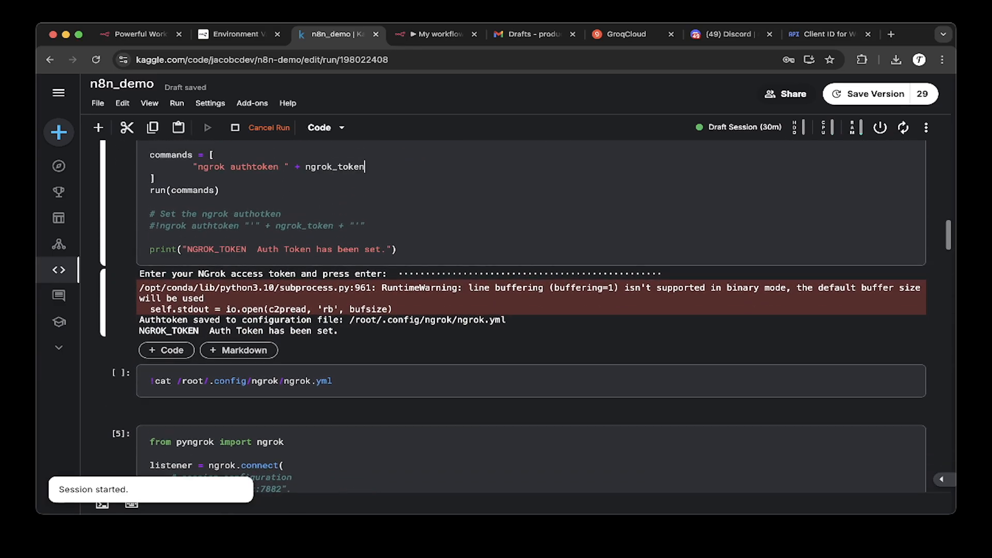
- Examine the ngrok.connect cell, checking its local address setting and the public tunnel URL in its output
scroll(532, 316, "down", 3)
scroll(531, 316, "down", 3)
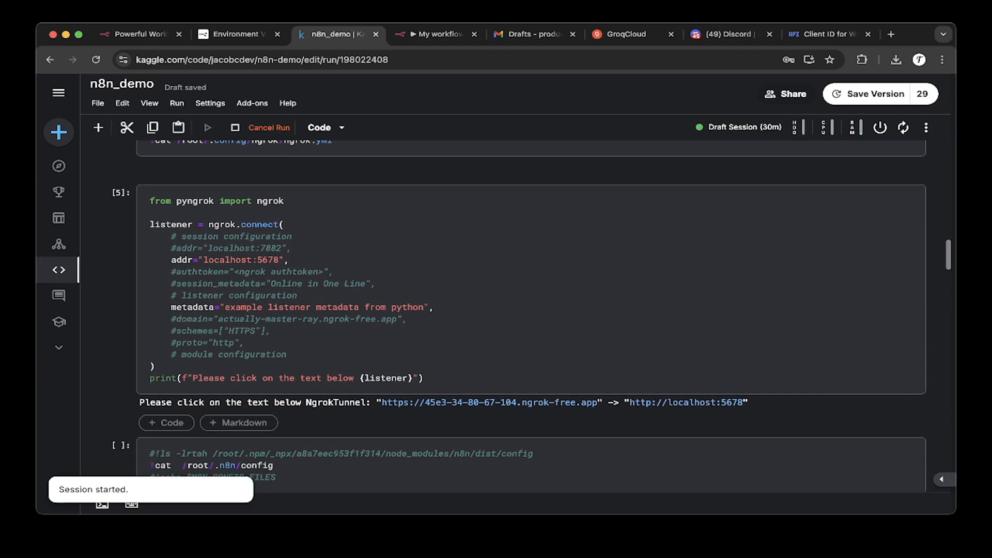
left_click(283, 225)
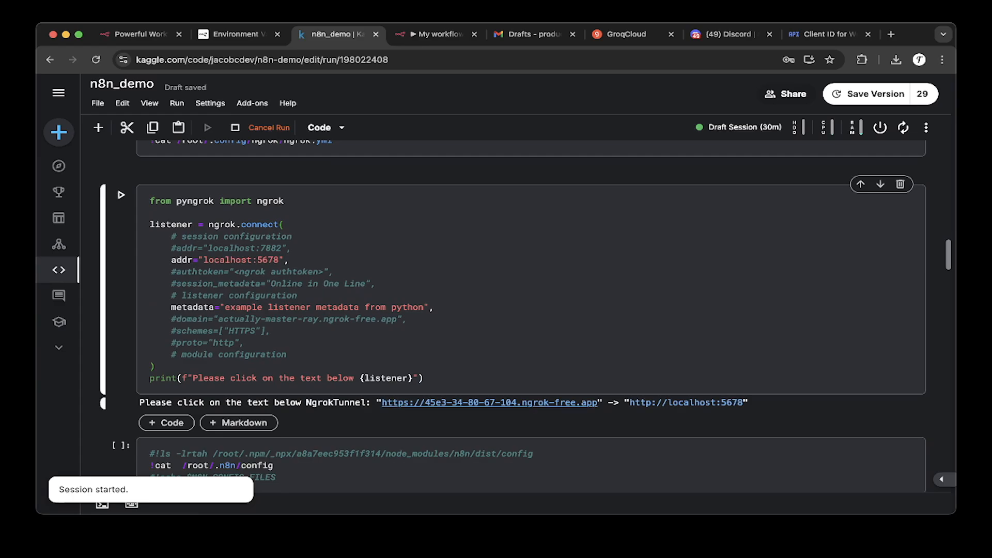
left_click_drag(378, 403, 603, 403)
left_click(288, 354)
left_click_drag(171, 260, 290, 260)
left_click(289, 260)
left_click(376, 283)
- Review the cells that install psmisc and stop node processes with killall node
scroll(513, 319, "down", 3)
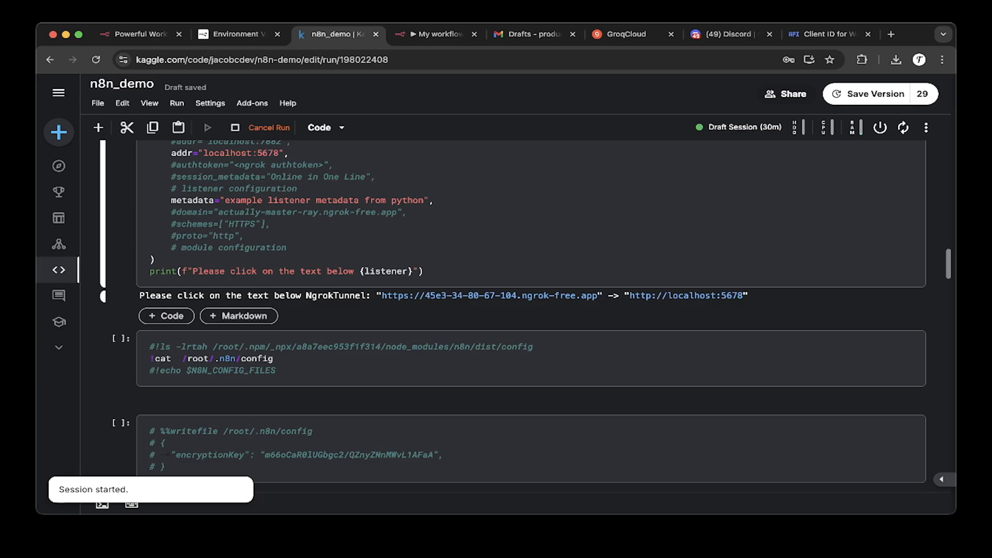
scroll(513, 316, "down", 6)
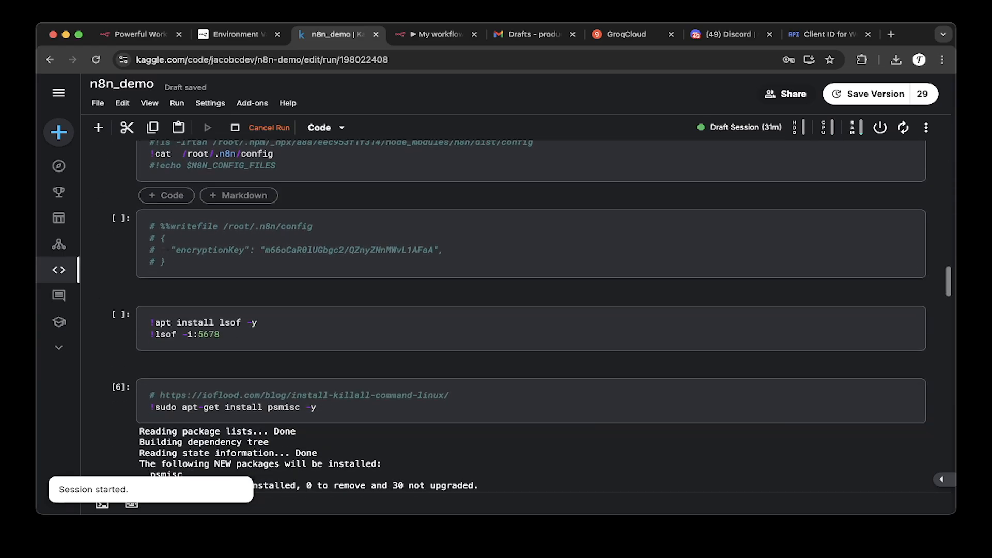
scroll(519, 317, "down", 4)
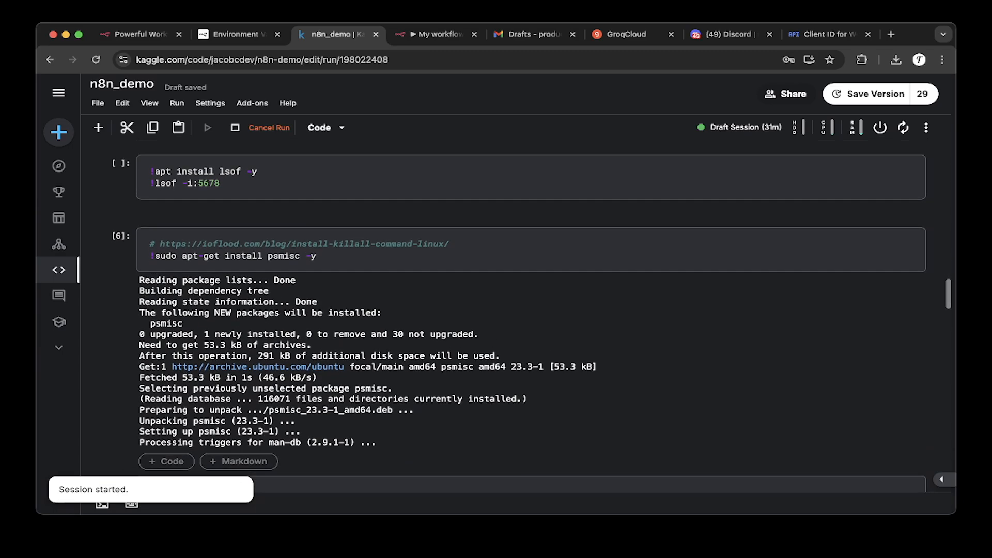
left_click_drag(316, 256, 149, 244)
left_click(316, 256)
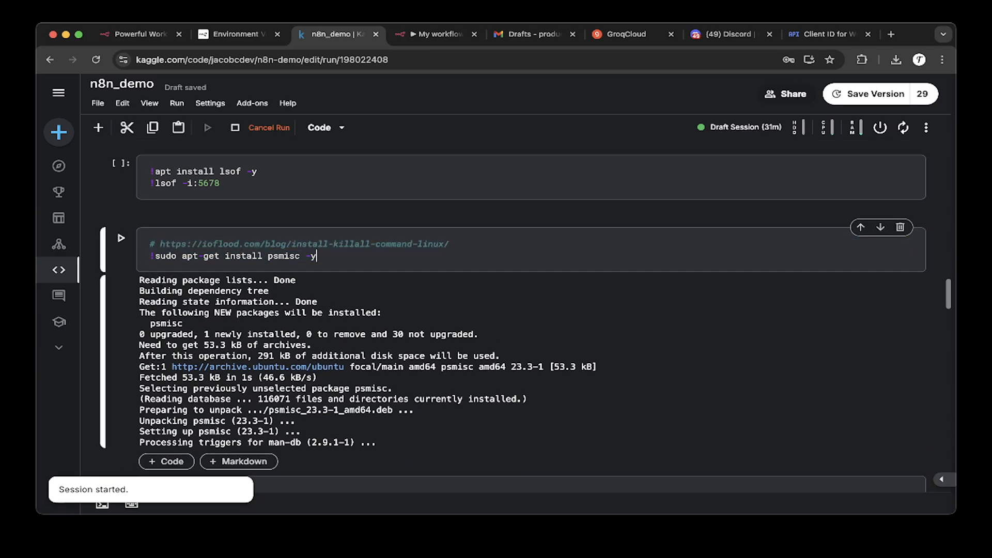
left_click_drag(316, 256, 150, 244)
left_click(354, 243)
scroll(355, 213, "down", 1)
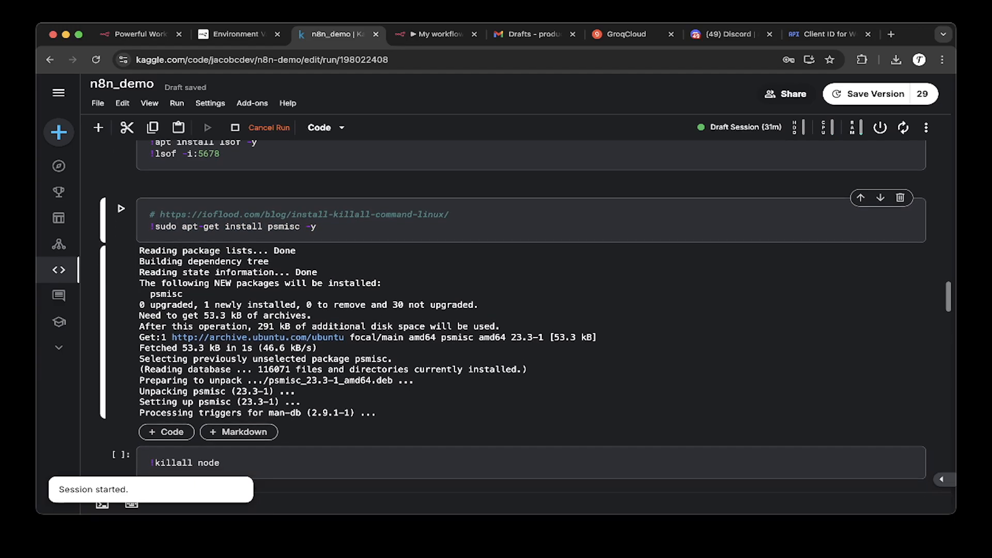
scroll(355, 258, "down", 5)
left_click(220, 264)
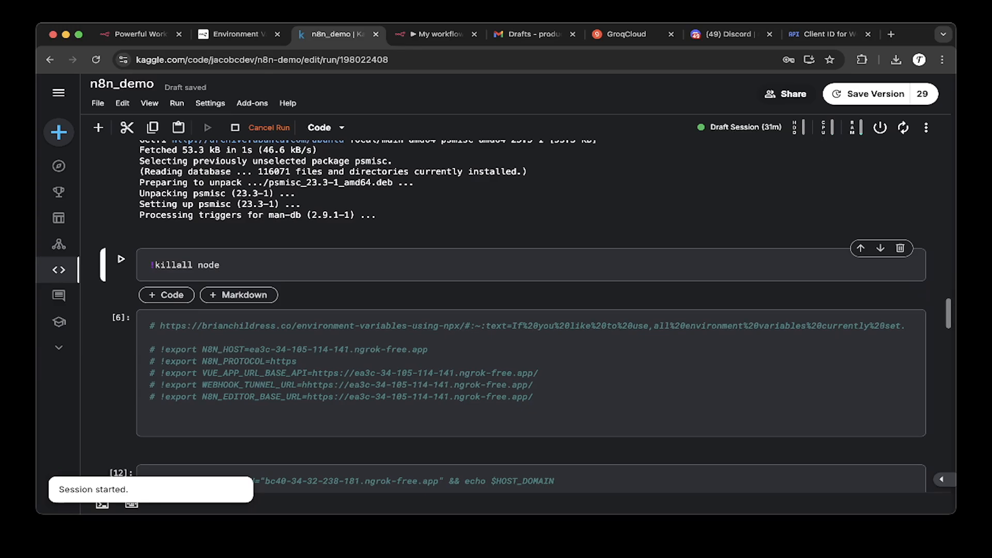
scroll(526, 315, "up", 1)
- Examine the full n8n launch command, from the HOST_DOMAIN export through to npx --yes n8n
scroll(525, 315, "down", 12)
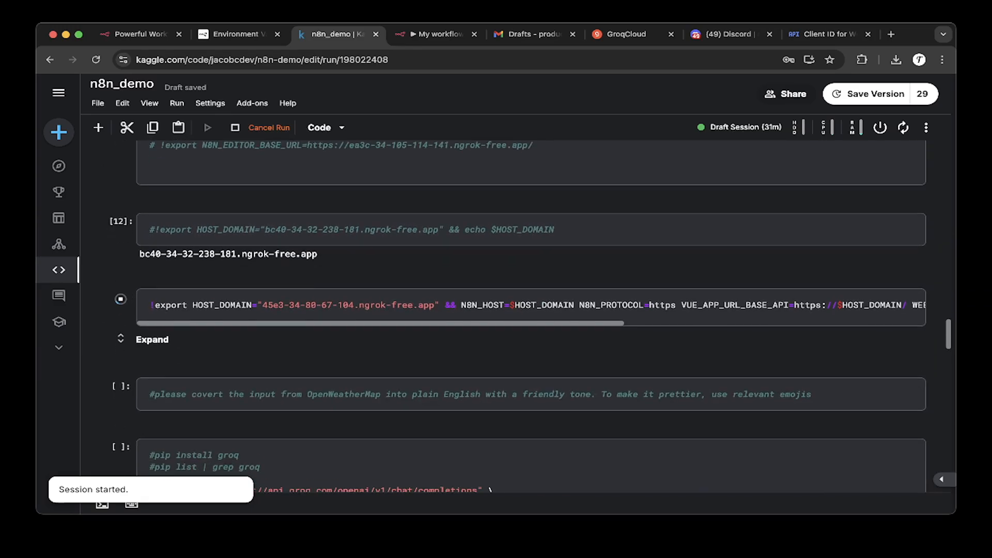
scroll(531, 233, "right", 5)
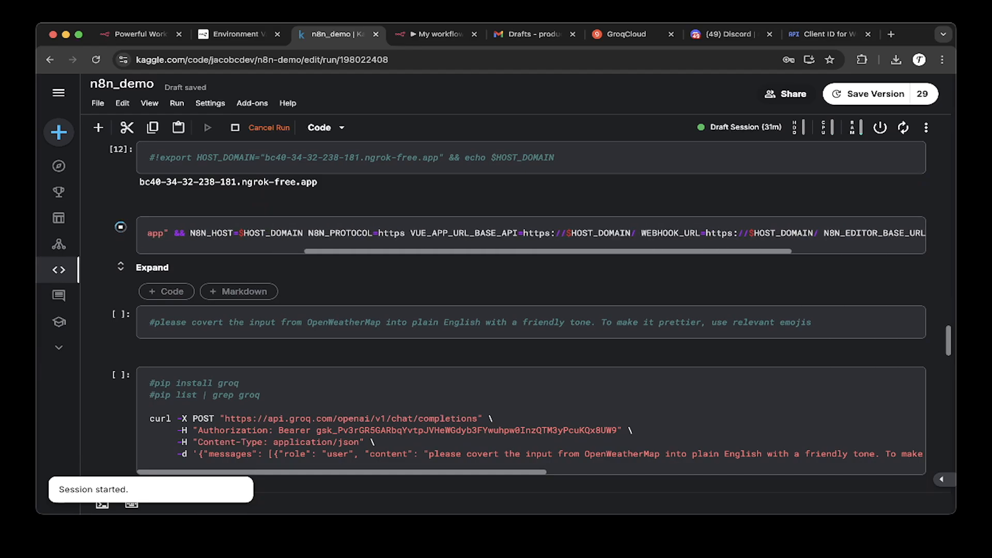
scroll(531, 233, "right", 3)
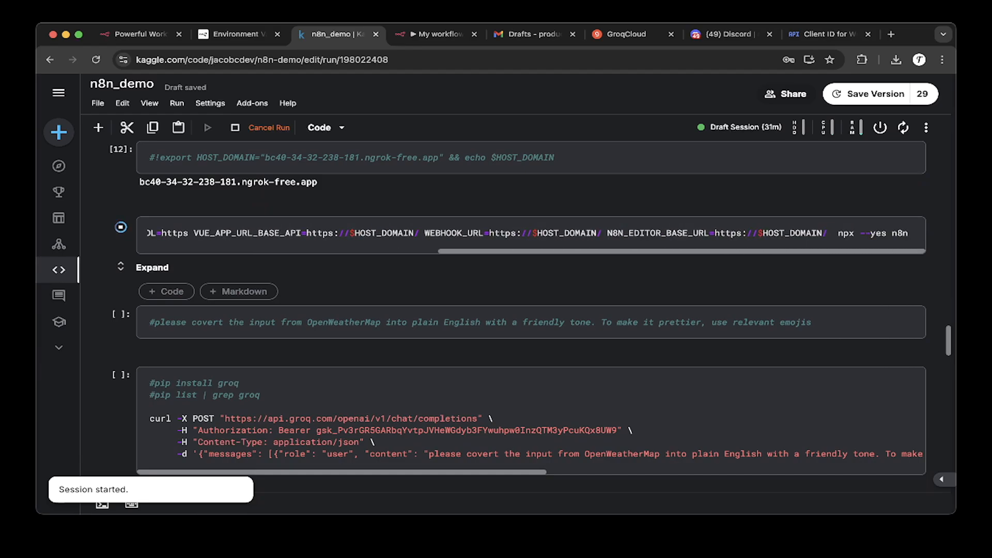
left_click(913, 234)
scroll(531, 233, "left", 8)
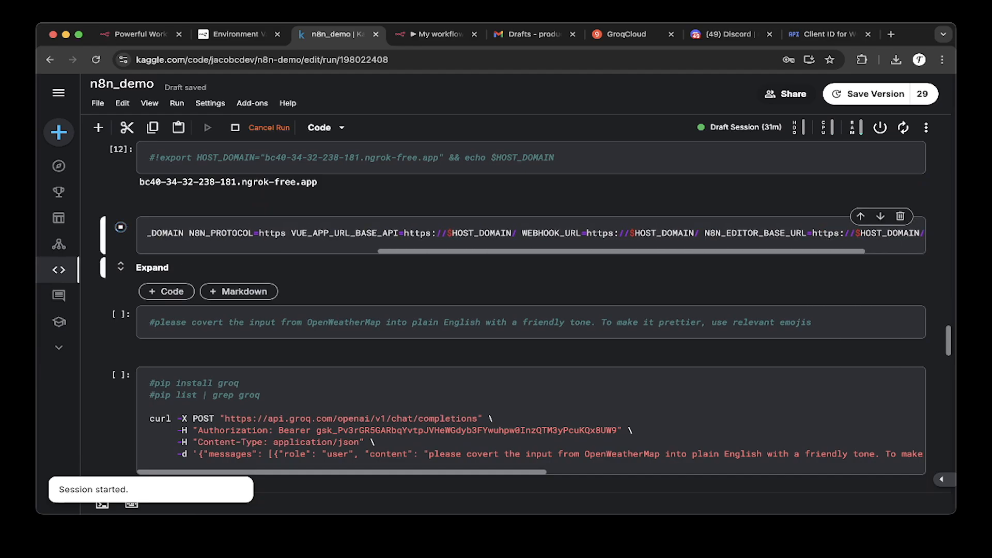
scroll(531, 233, "right", 8)
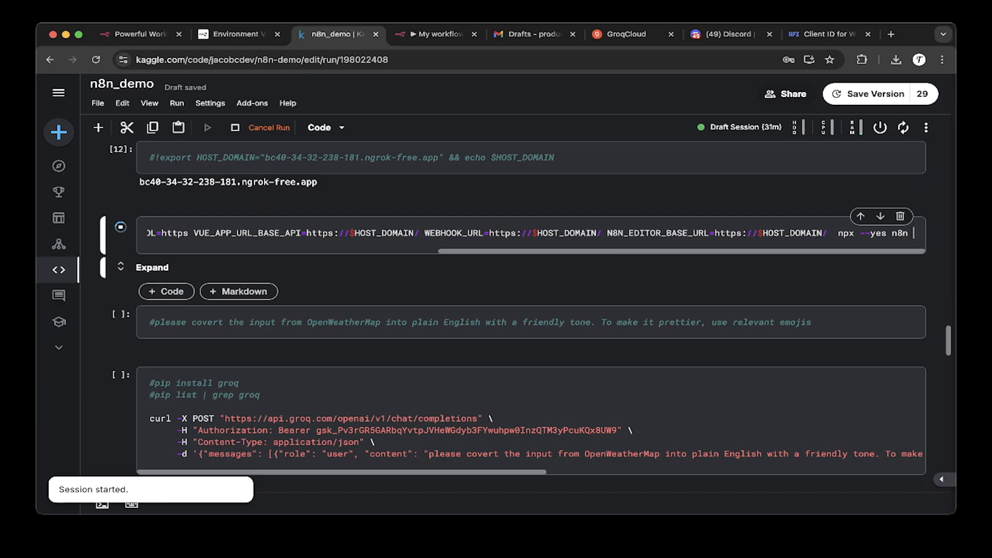
scroll(531, 233, "left", 8)
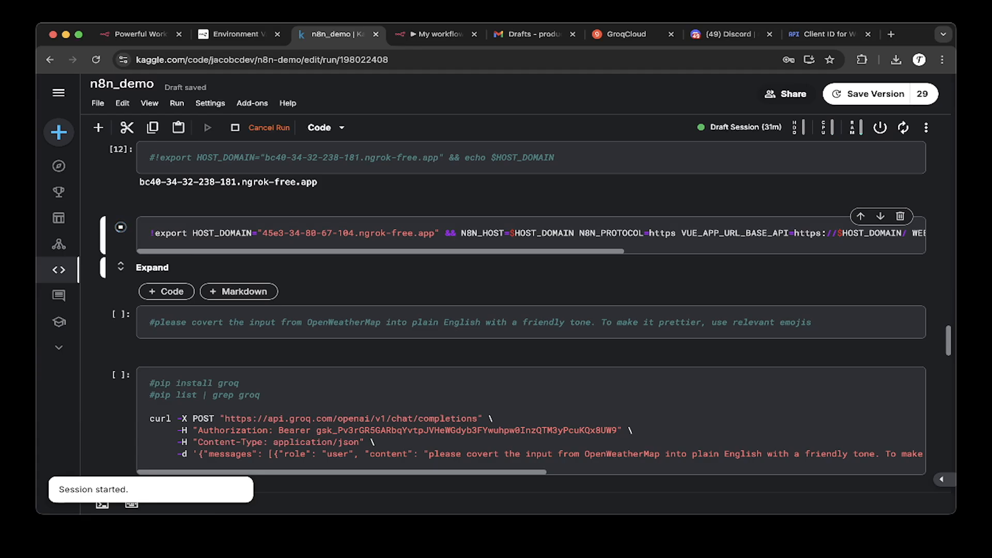
- Check the HOST_DOMAIN value in the launch command and its reuse in the N8N_HOST variable
left_click_drag(198, 233, 434, 233)
left_click(310, 233)
type("45e3-34-80-67-104.ngrok-free.app")
scroll(531, 233, "right", 3)
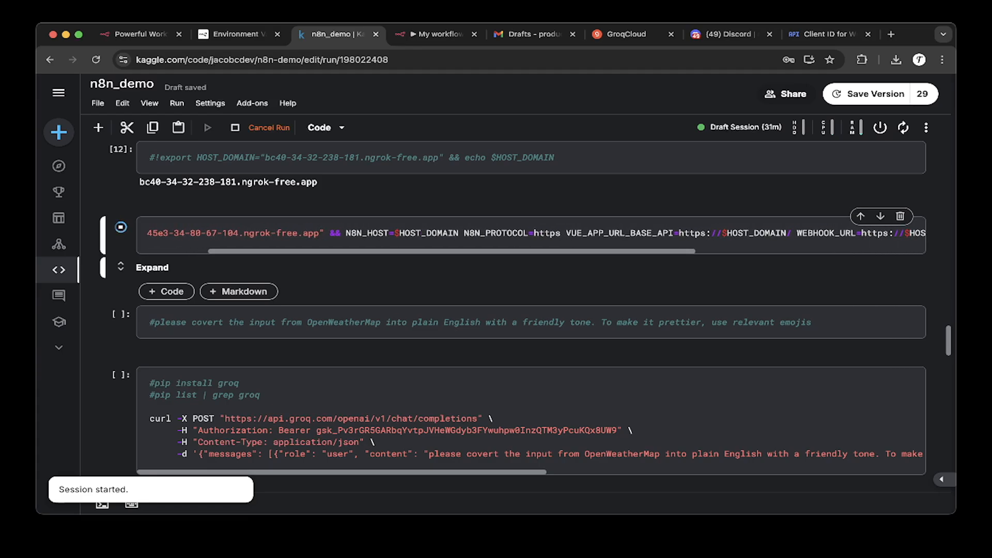
left_click_drag(395, 233, 459, 233)
left_click(459, 233)
- Inspect the WEBHOOK_URL variable and the remaining URL settings in the n8n launch command
scroll(531, 233, "right", 3)
scroll(531, 233, "right", 2)
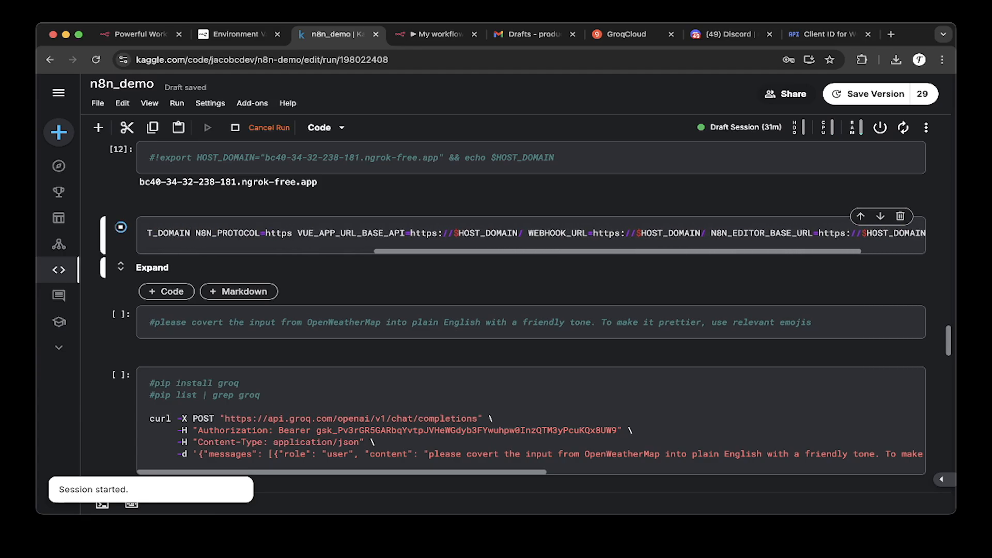
scroll(531, 233, "right", 3)
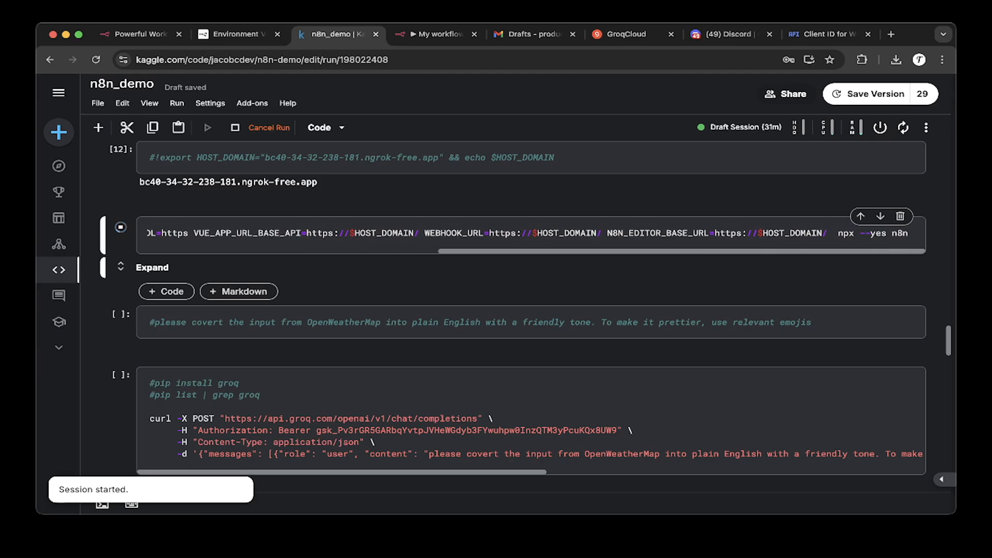
left_click_drag(424, 233, 489, 233)
left_click(489, 233)
left_click_drag(424, 233, 602, 233)
left_click(602, 233)
scroll(531, 233, "left", 9)
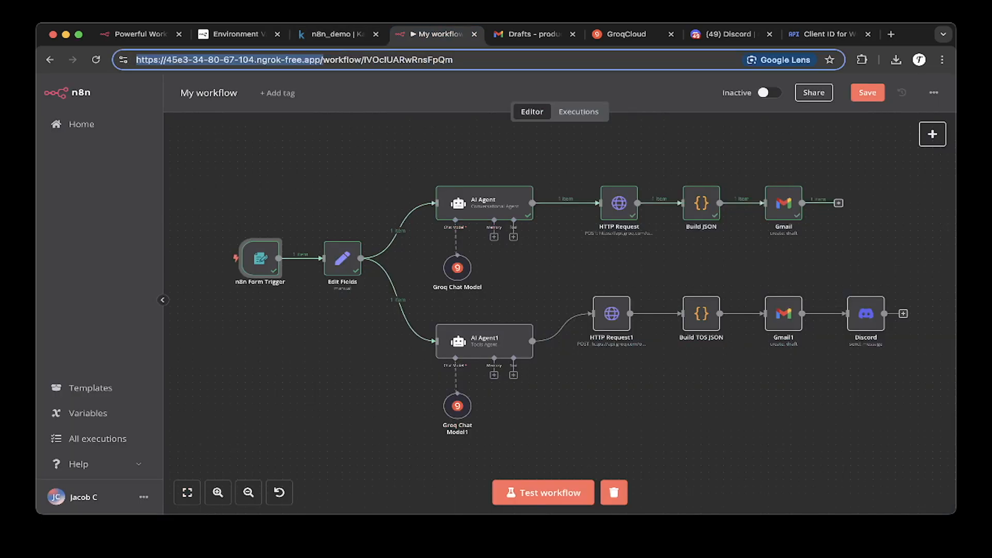
- Look at the n8n Form Trigger node's parameters and output, returning to the workflow canvas
key("Escape")
key("Escape")
key("Escape")
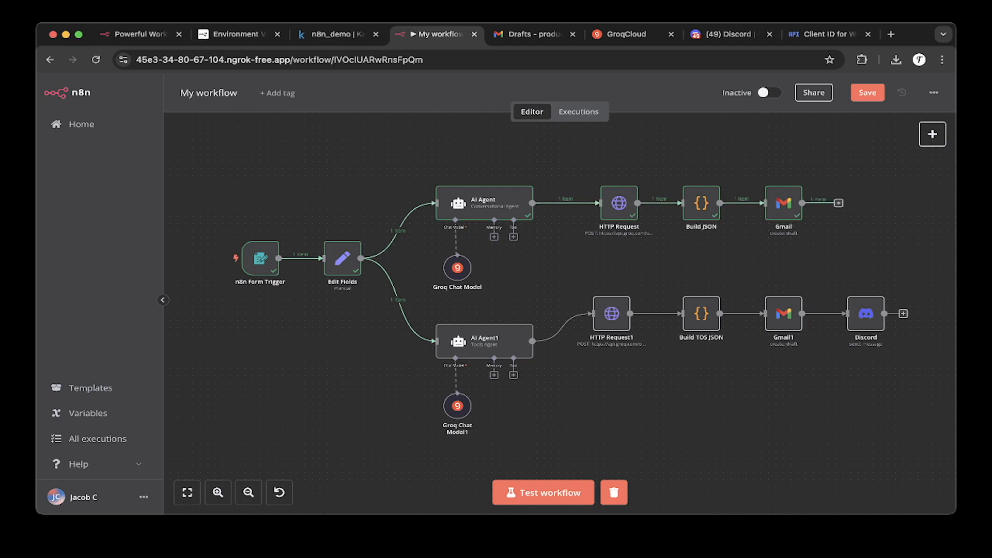
double_click(260, 258)
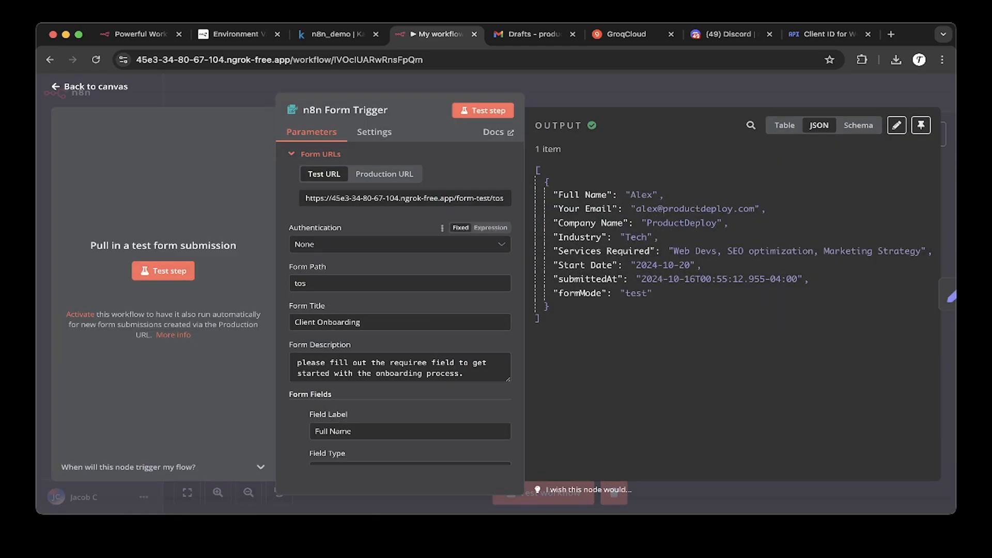
key("Escape")
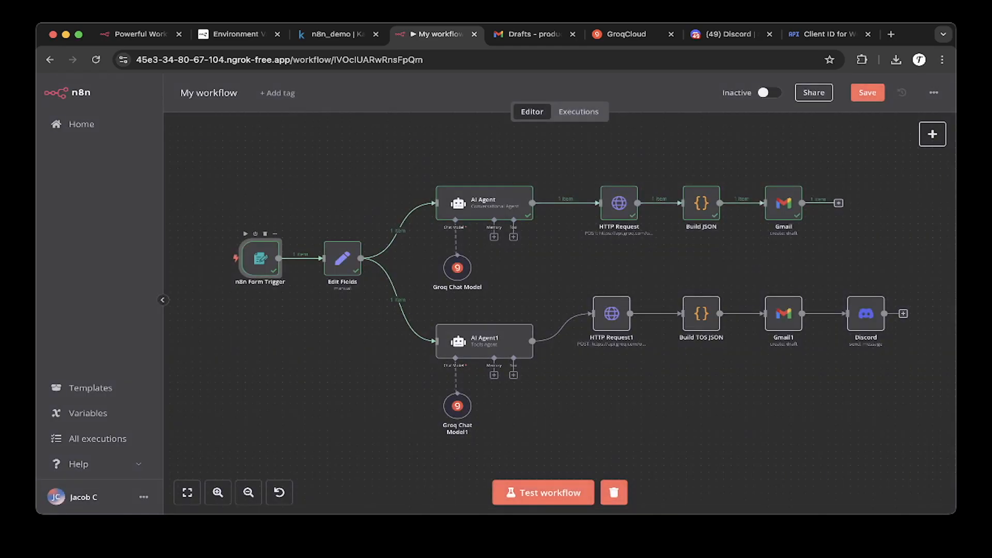
- Search the node library for "form", browse the matching nodes and close the library
left_click(932, 133)
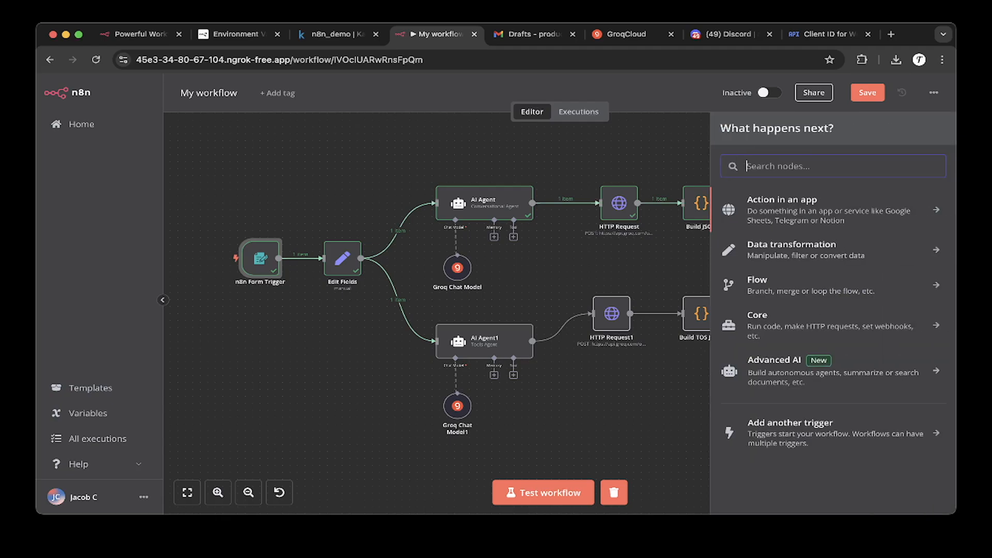
type("form")
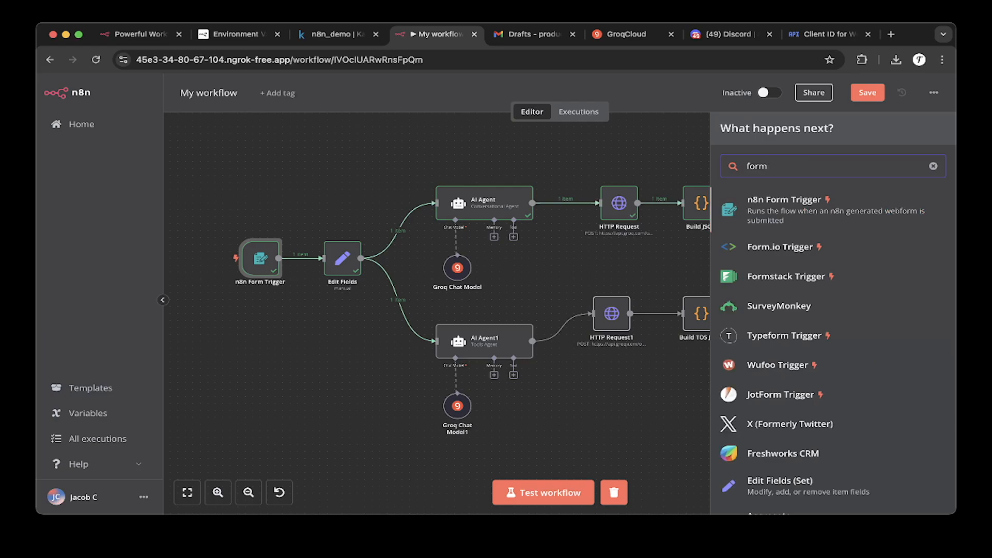
scroll(831, 336, "down", 1)
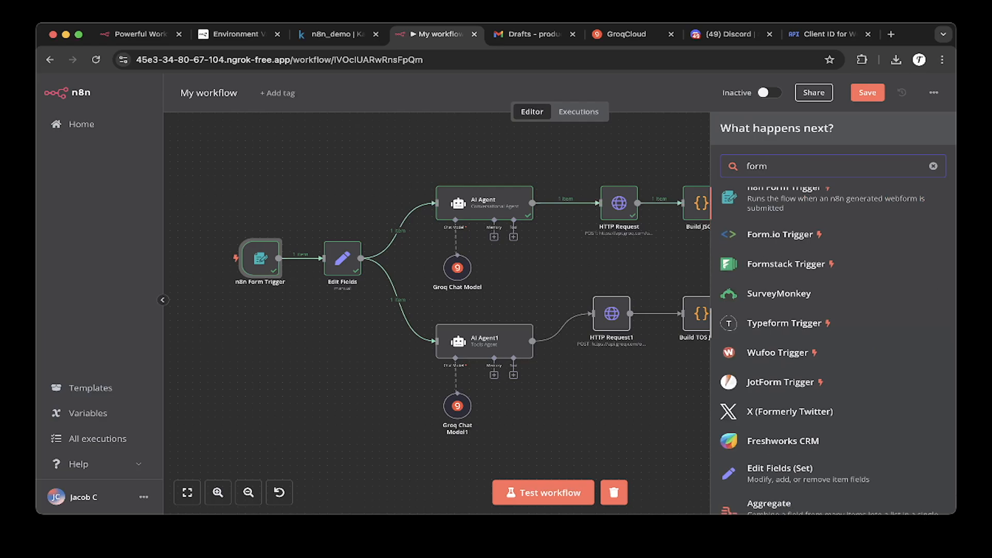
scroll(831, 335, "down", 1)
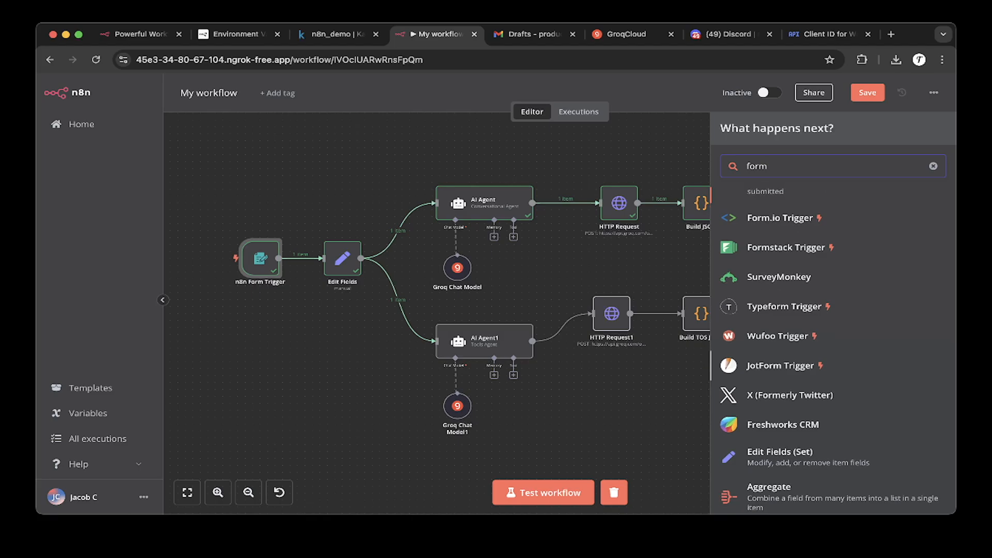
scroll(831, 335, "down", 1)
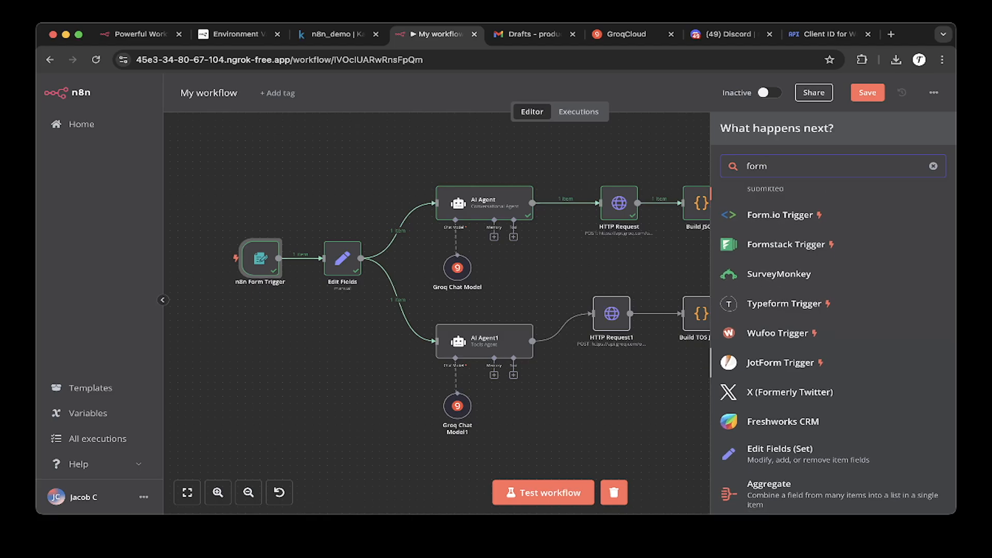
scroll(832, 335, "up", 2)
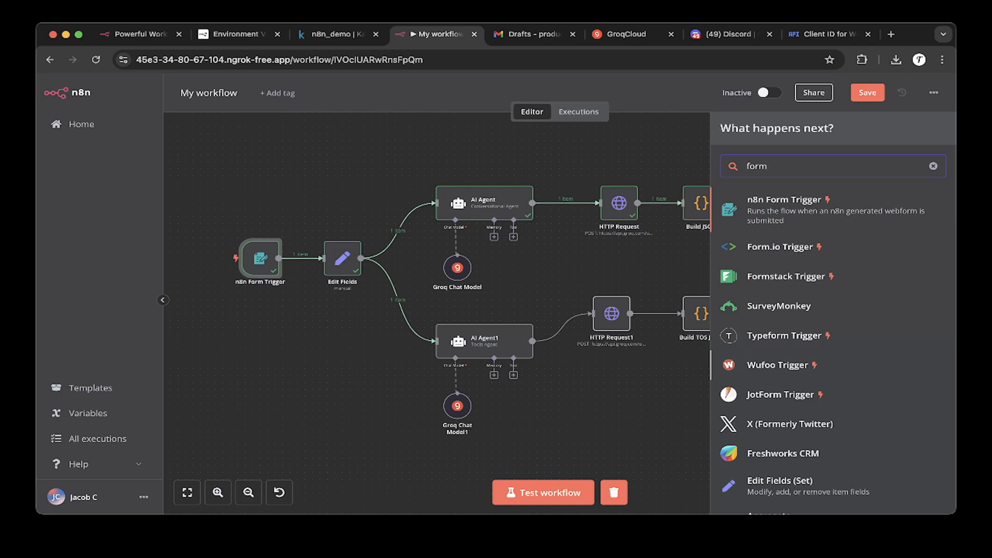
key("Escape")
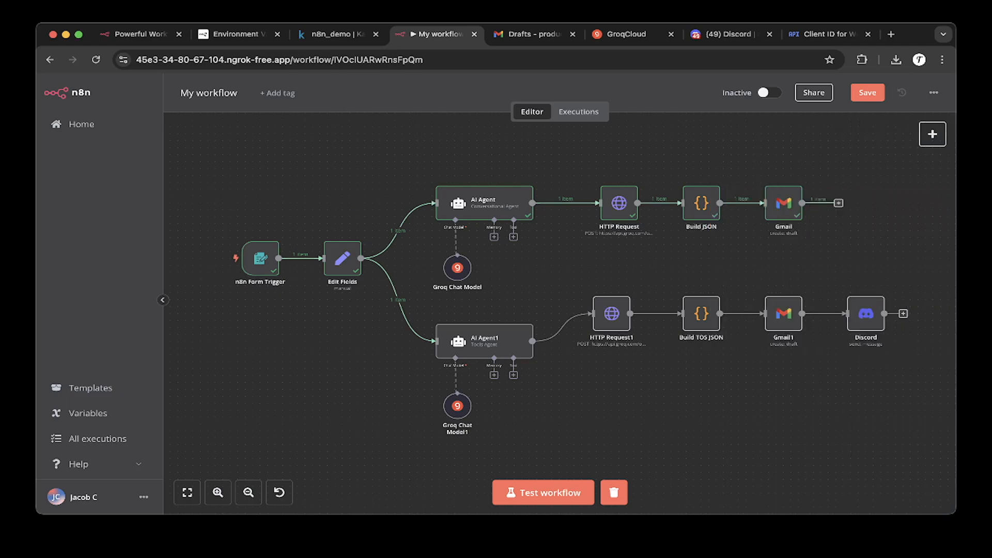
- Open the n8n Form Trigger node and skim its parameters from the form URLs to the Respond When and Options settings
double_click(260, 258)
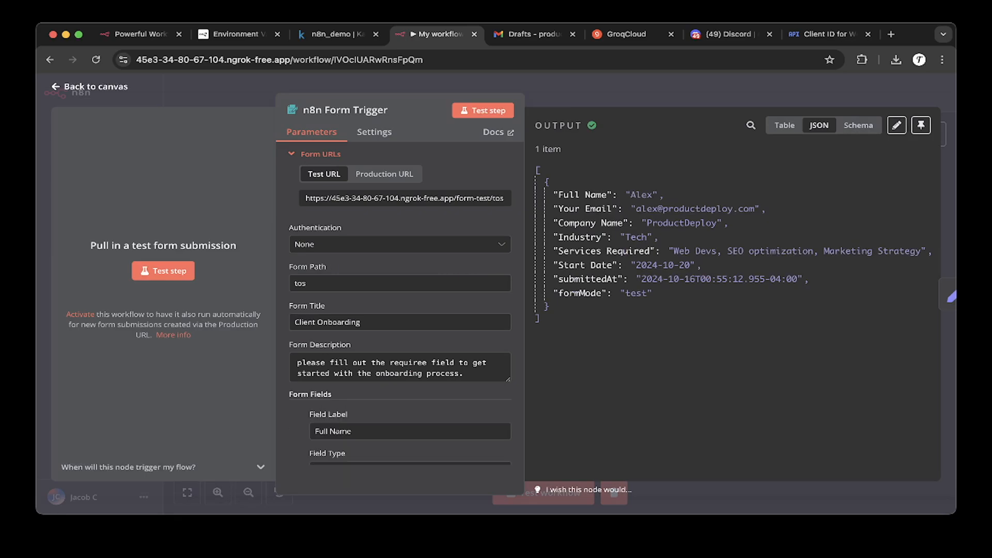
scroll(403, 248, "down", 10)
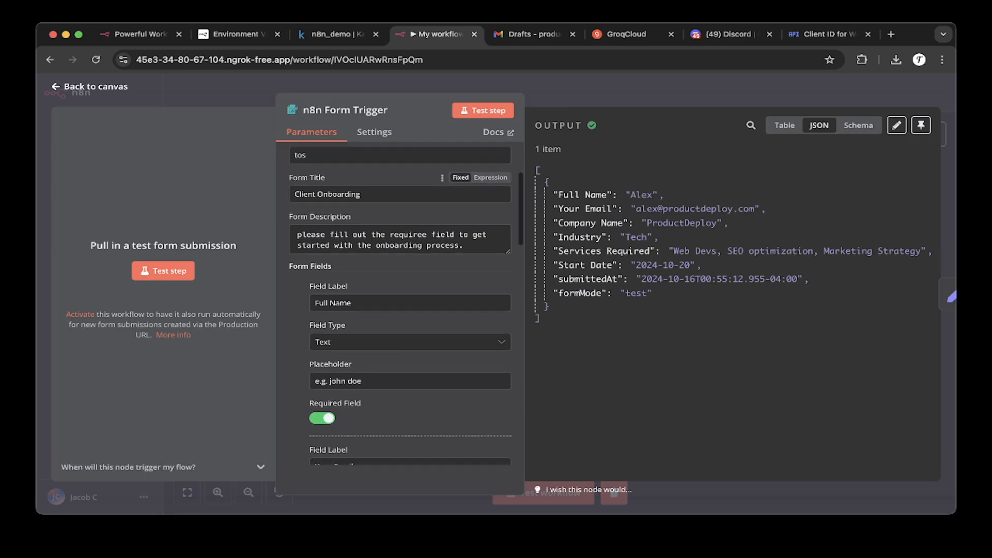
scroll(403, 310, "down", 10)
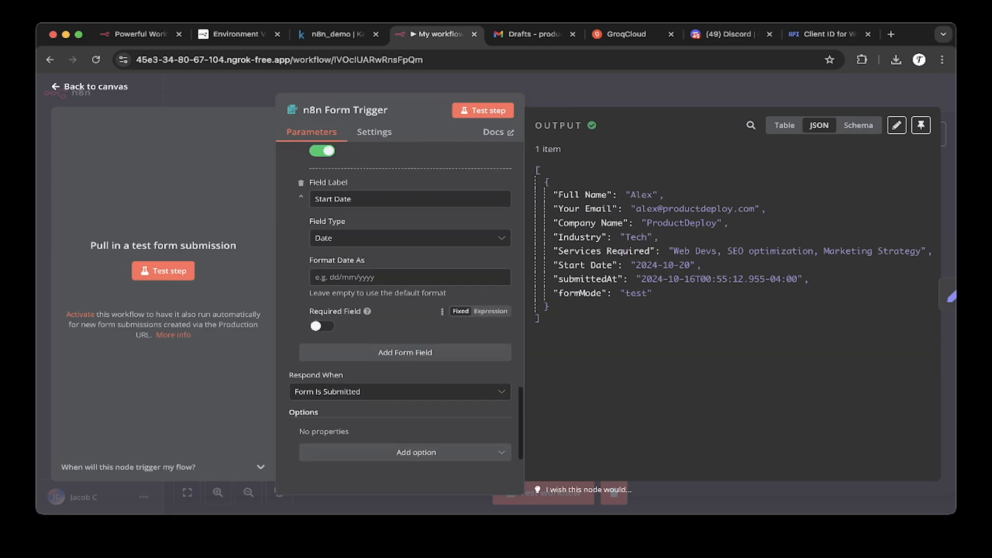
scroll(403, 299, "up", 1)
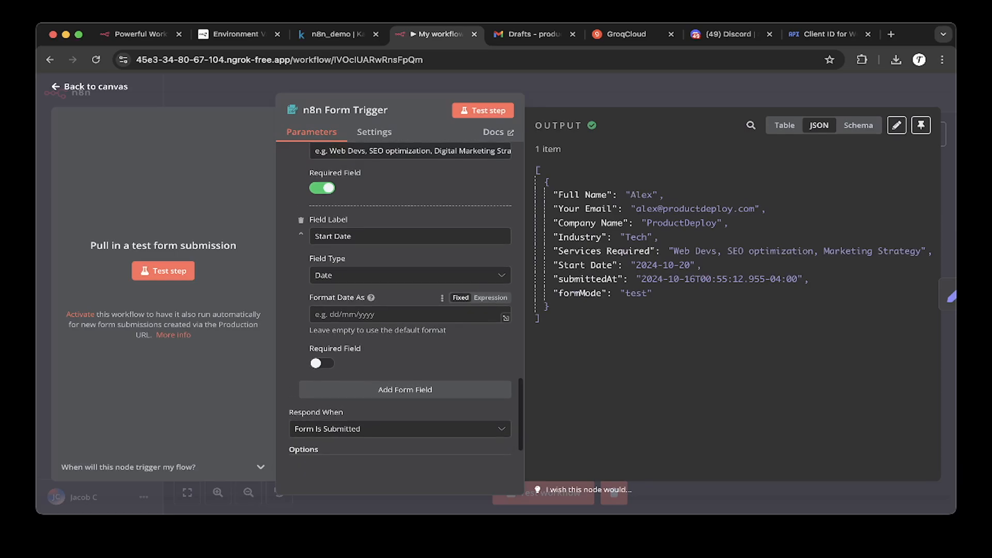
scroll(403, 299, "down", 1)
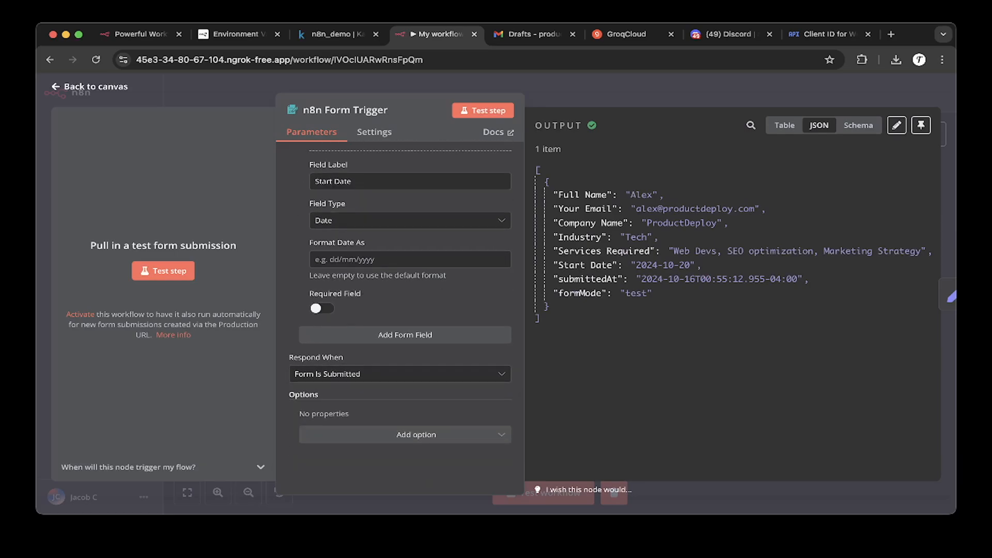
scroll(400, 305, "up", 10)
scroll(400, 305, "up", 10)
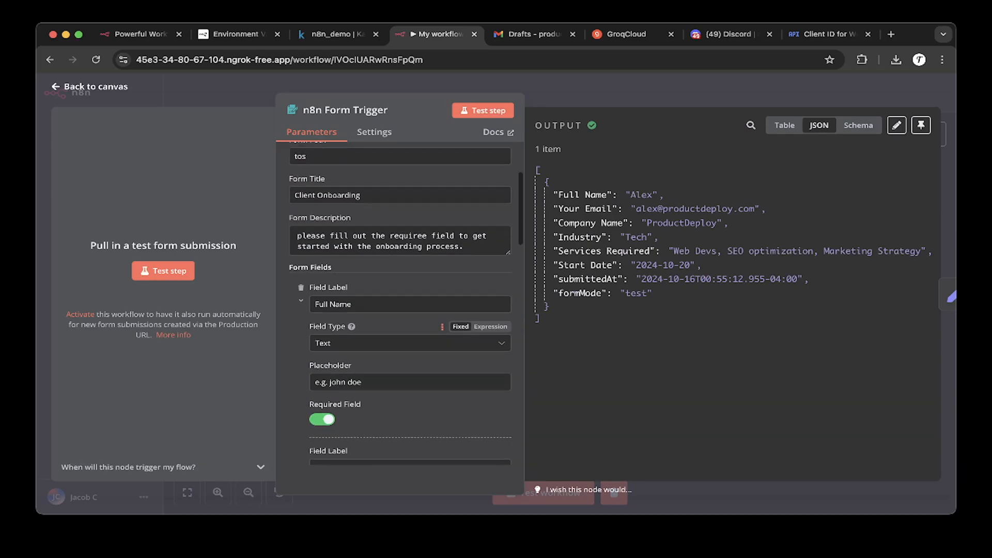
- Review the trigger's form field definitions one by one, from Full Name and Your Email through to Start Date
scroll(400, 305, "down", 4)
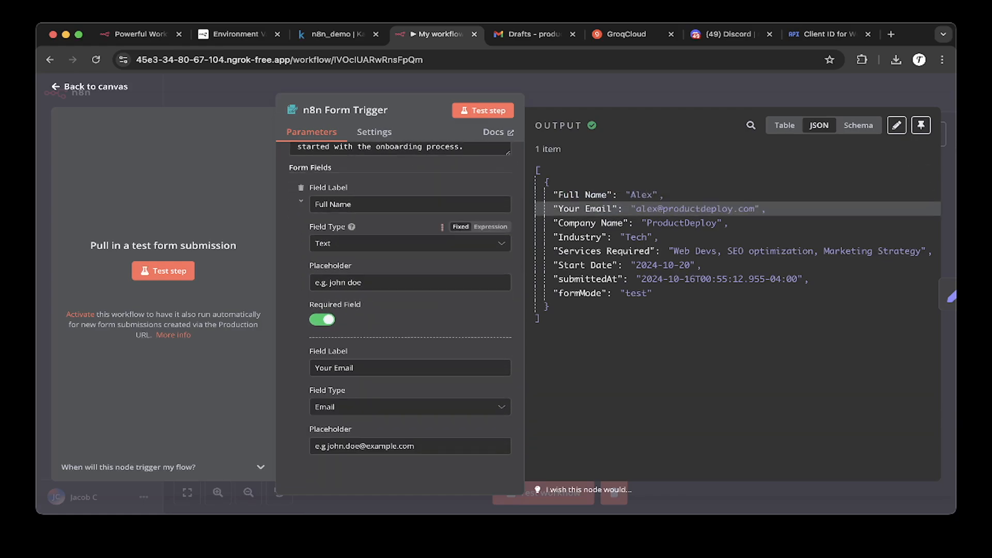
scroll(402, 310, "down", 2)
scroll(411, 304, "down", 3)
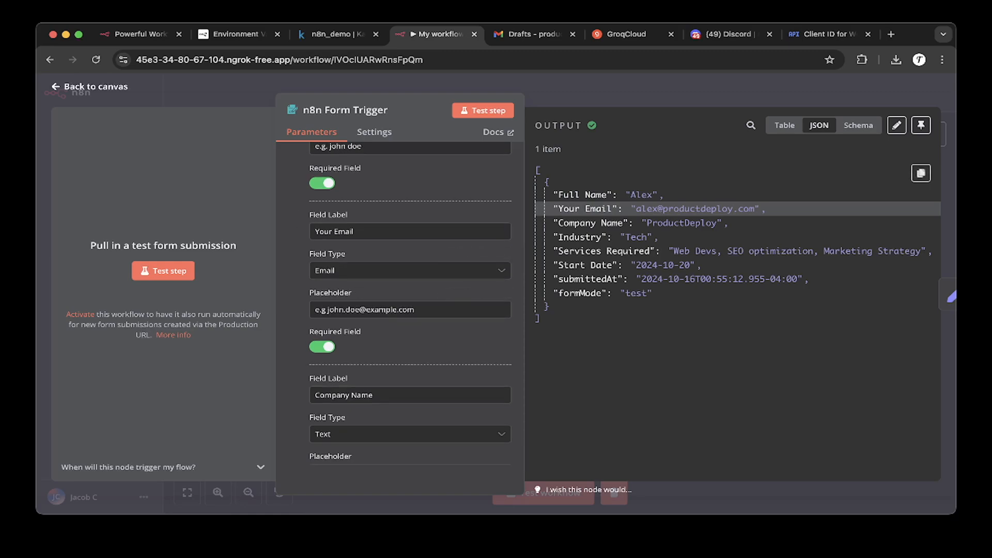
scroll(409, 294, "down", 1)
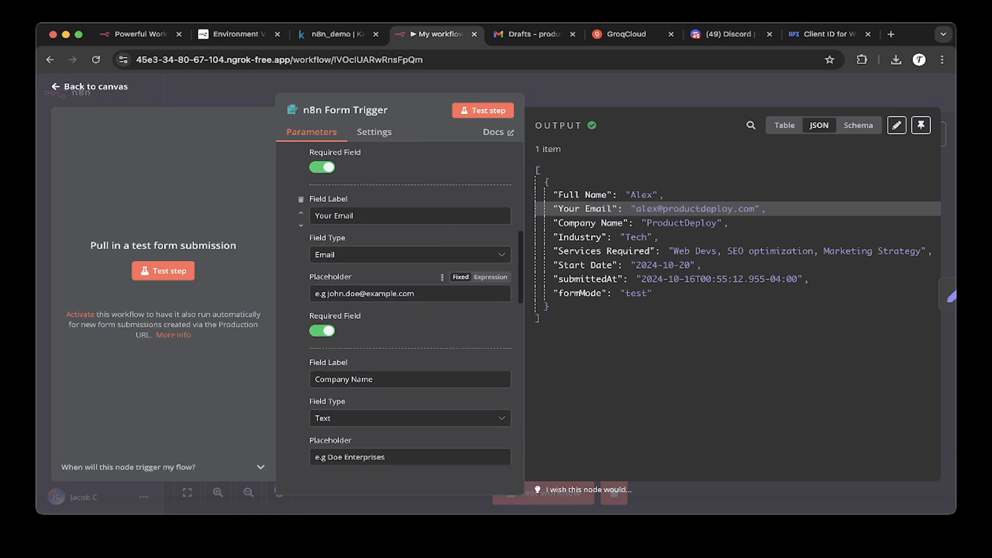
scroll(409, 299, "down", 18)
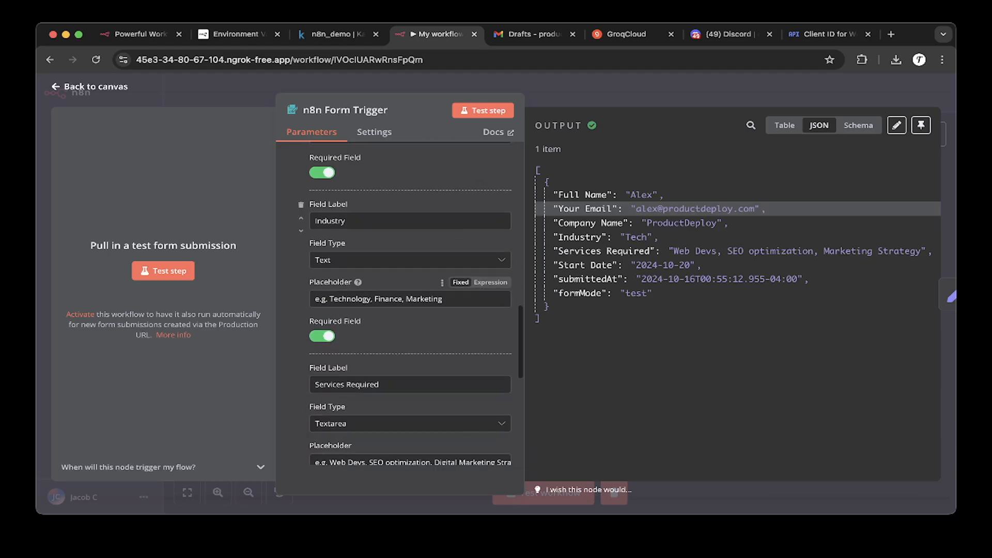
scroll(401, 304, "down", 4)
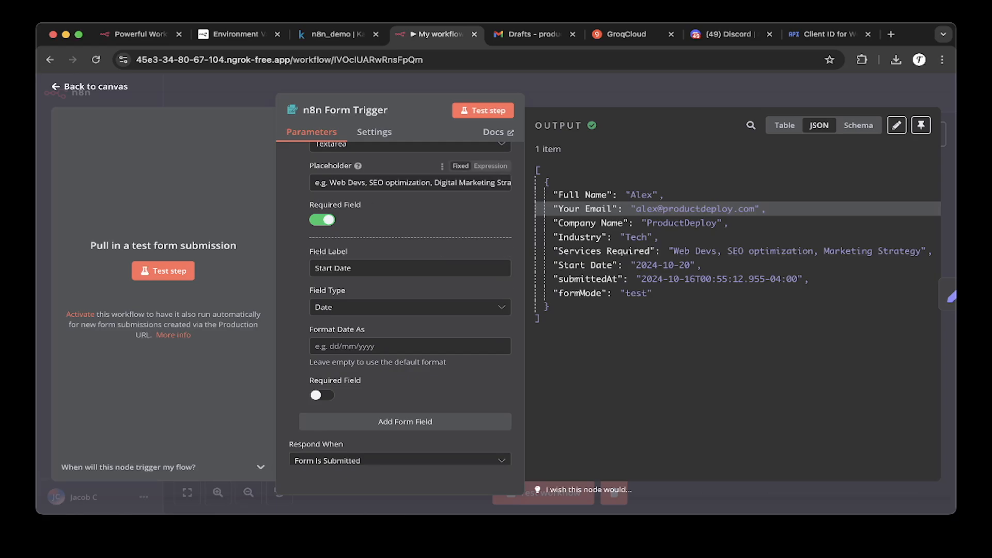
scroll(400, 304, "up", 10)
scroll(362, 206, "up", 3)
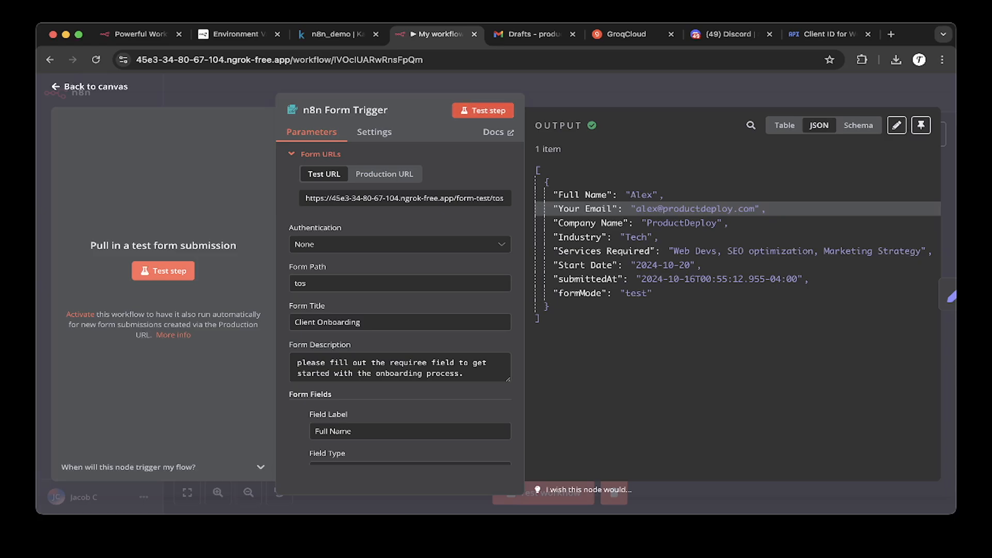
- Start a test of the Form Trigger step and load its form-test/tos URL in a new browser tab, ready to fill in Full Name
left_click(482, 110)
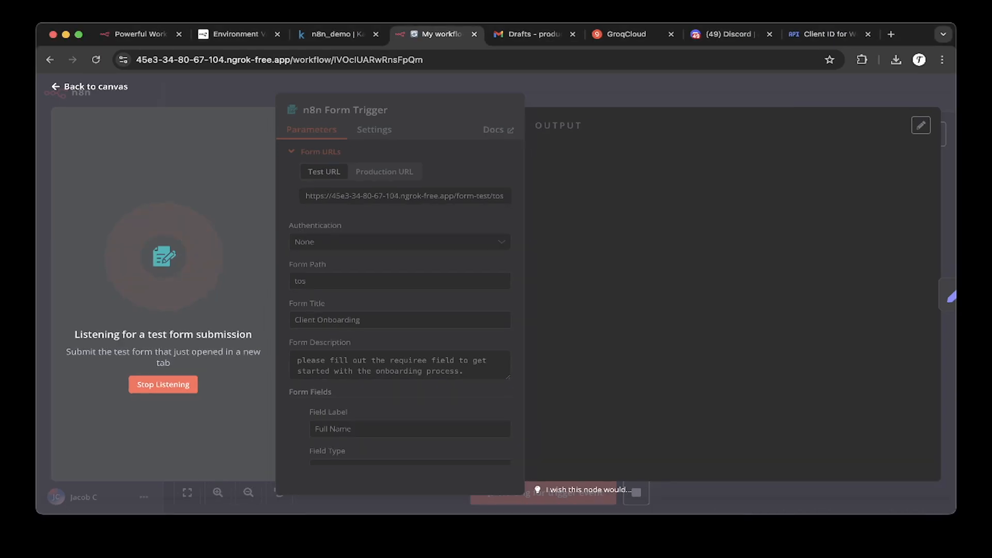
key("super+t")
type("https://45e3-34-80-67-104.ngrok-free.app/form-test/tos")
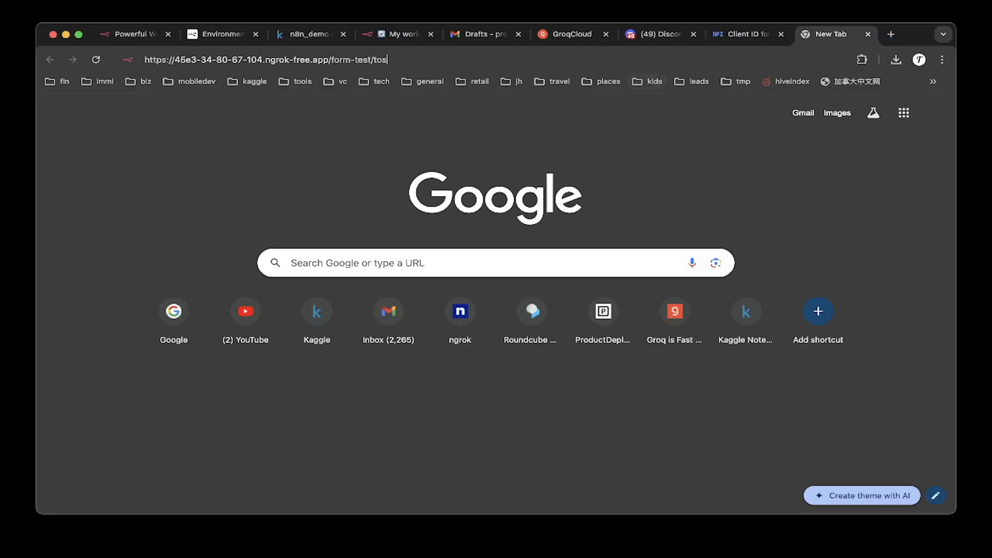
key("Return")
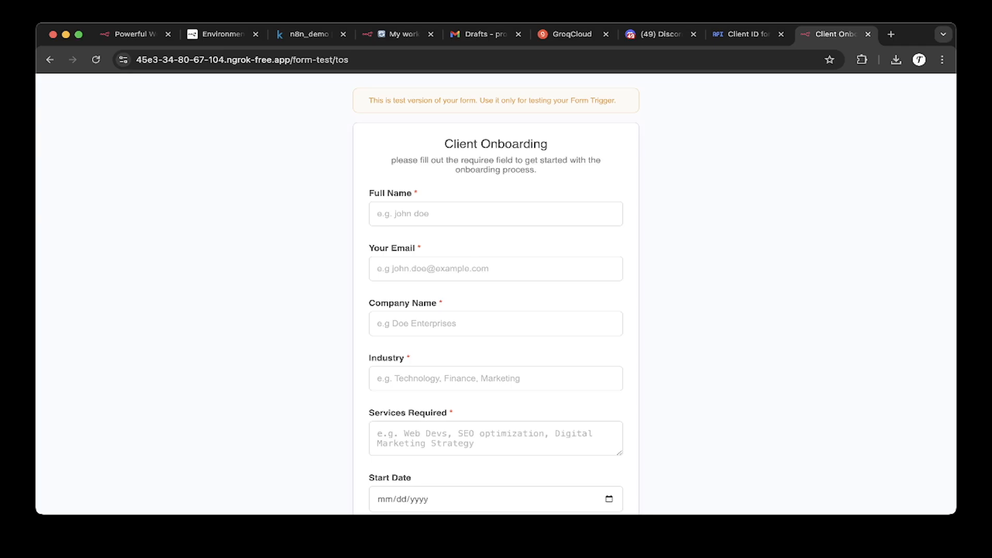
scroll(496, 294, "down", 1)
left_click(496, 169)
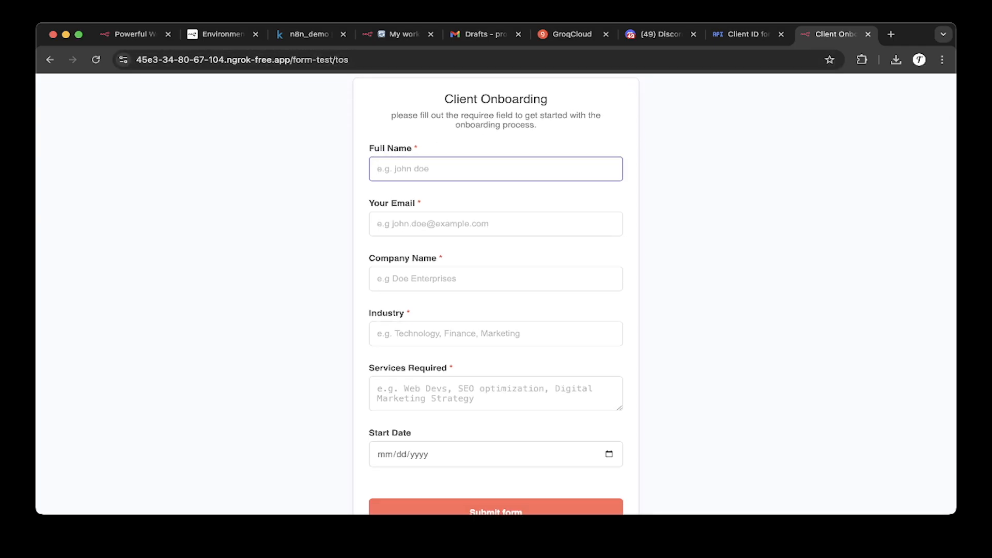
- Check the Client Onboarding form's test URL and reposition its browser tab directly after the My workflow tab
left_click_drag(836, 34, 396, 35)
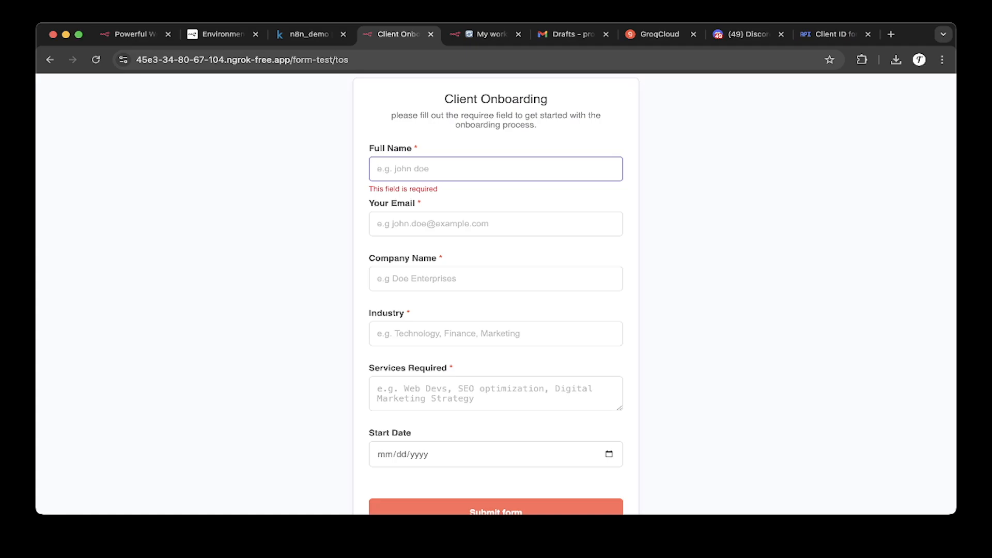
left_click(369, 60)
left_click_drag(378, 59, 136, 59)
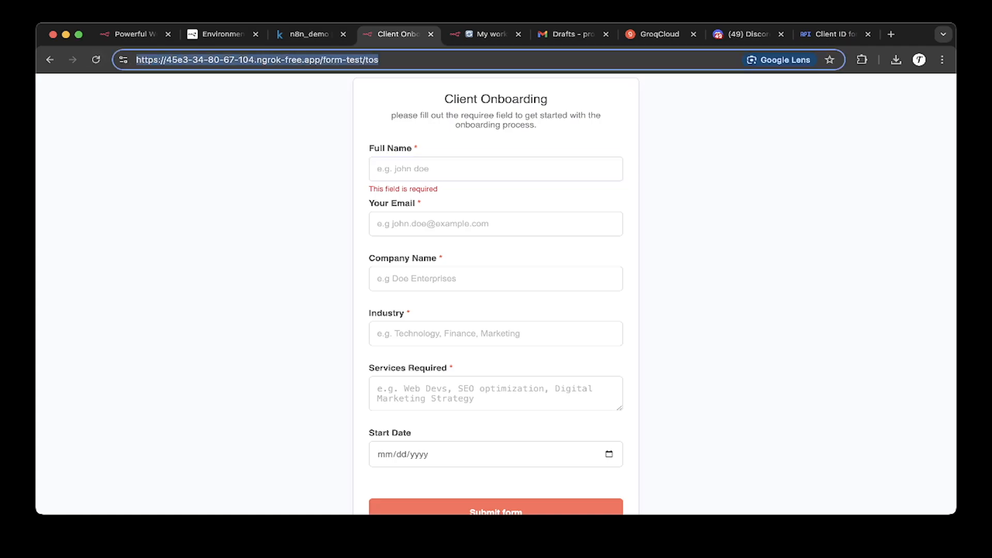
left_click(496, 169)
left_click(379, 59)
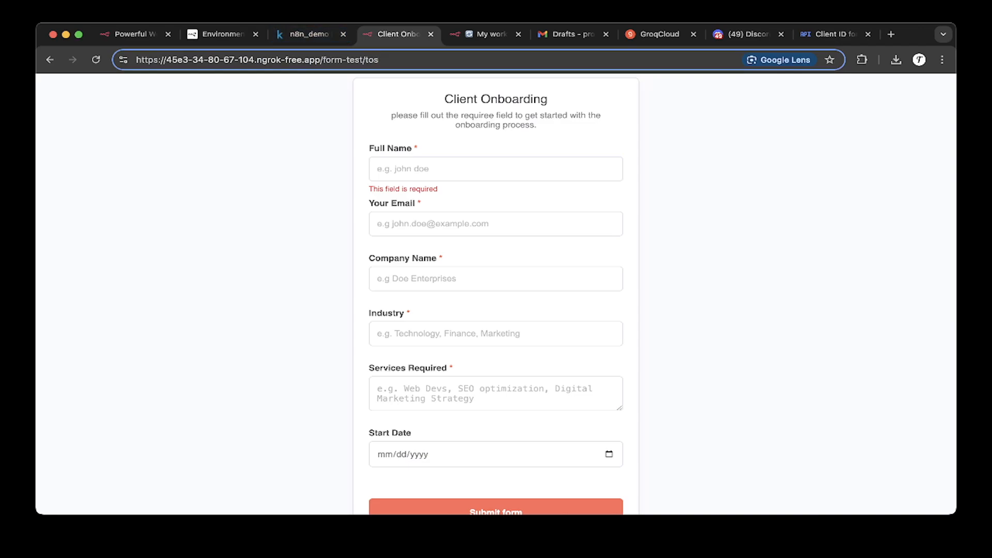
left_click_drag(398, 34, 486, 34)
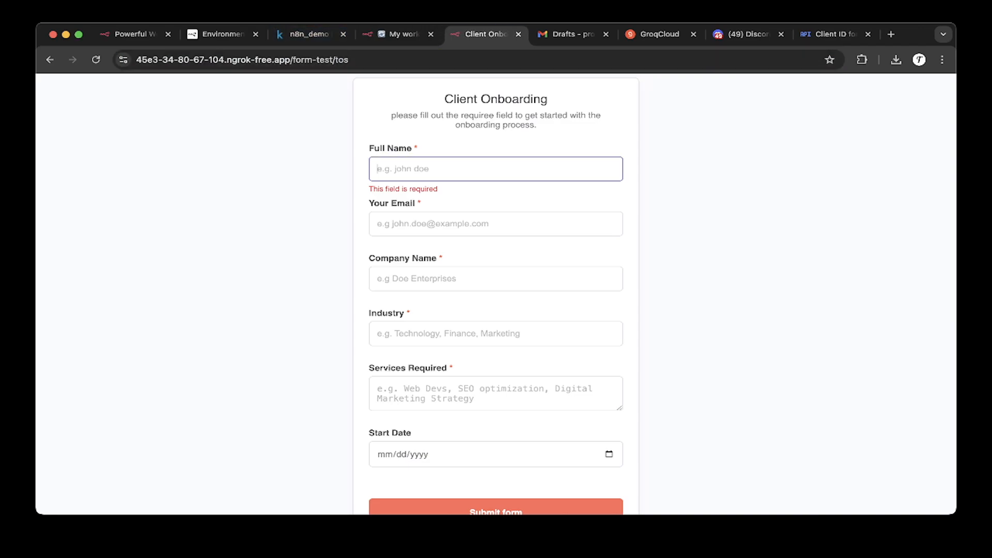
- Fill in the client's full name and e-mail address on the Client Onboarding form
scroll(496, 294, "down", 1)
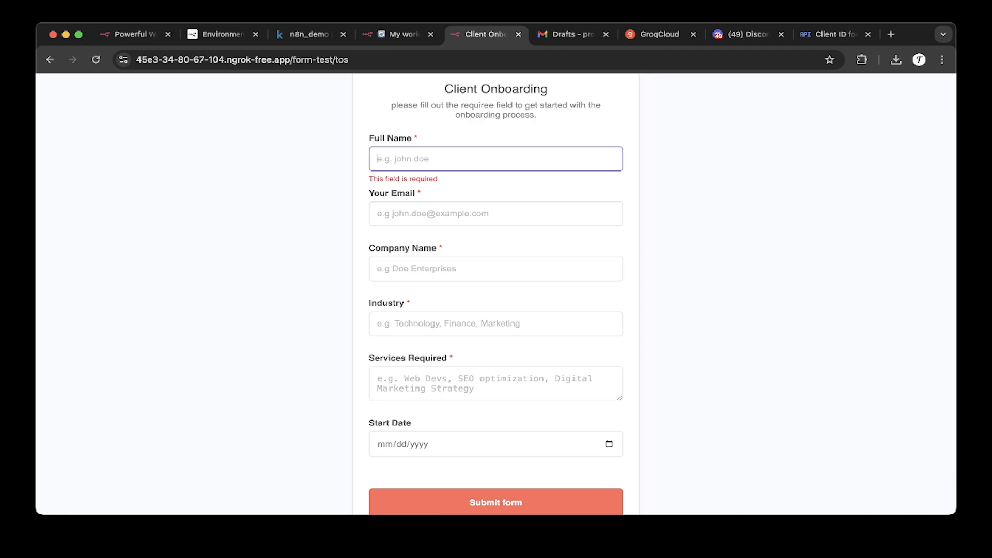
type("Alex")
key("Tab")
type("alex@")
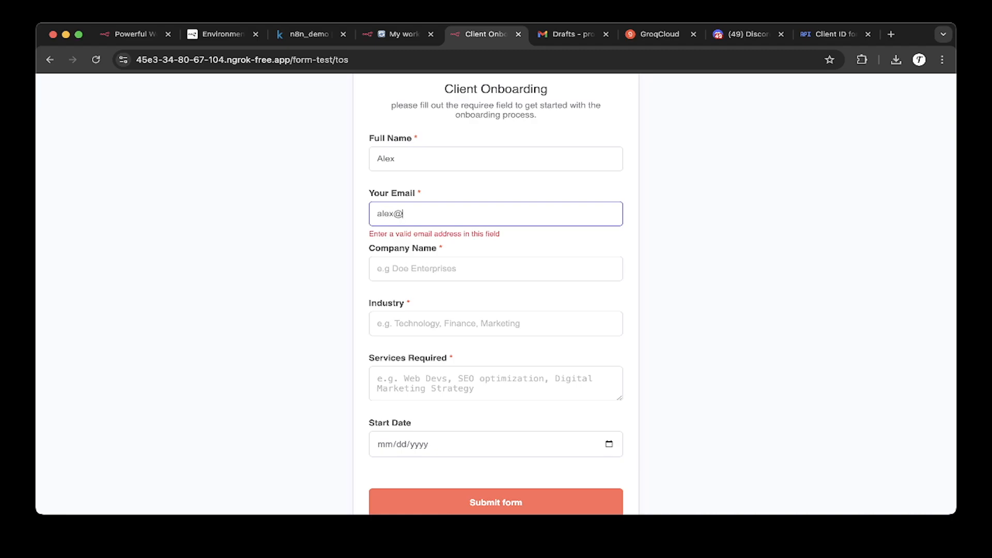
type("example.com")
key("Tab")
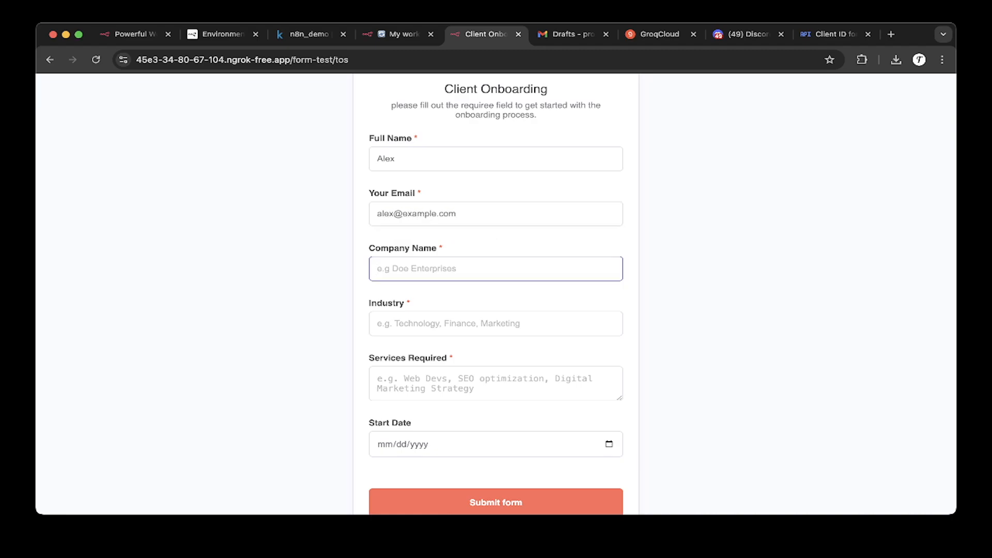
- Set the Company Name on the onboarding form to "ABC inc"
type("exm")
key("BackSpace")
key("BackSpace")
type("xample")
key("super+a")
type("AVC")
key("BackSpace")
key("BackSpace")
type("BC Inc")
- Set the Industry on the Client Onboarding form to "Tech"
key("Tab")
type("Te")
key("Tab")
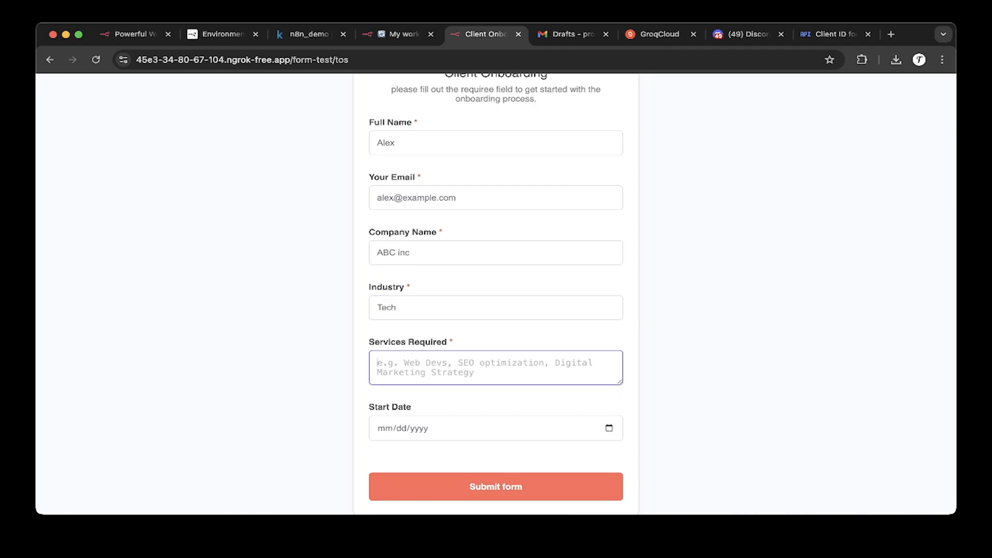
- Enter "Web Devs, SEO optimization, Marketing Strategy" as Services Required and 10/20/2024 as Start Date, and submit the onboarding form
type("Web De")
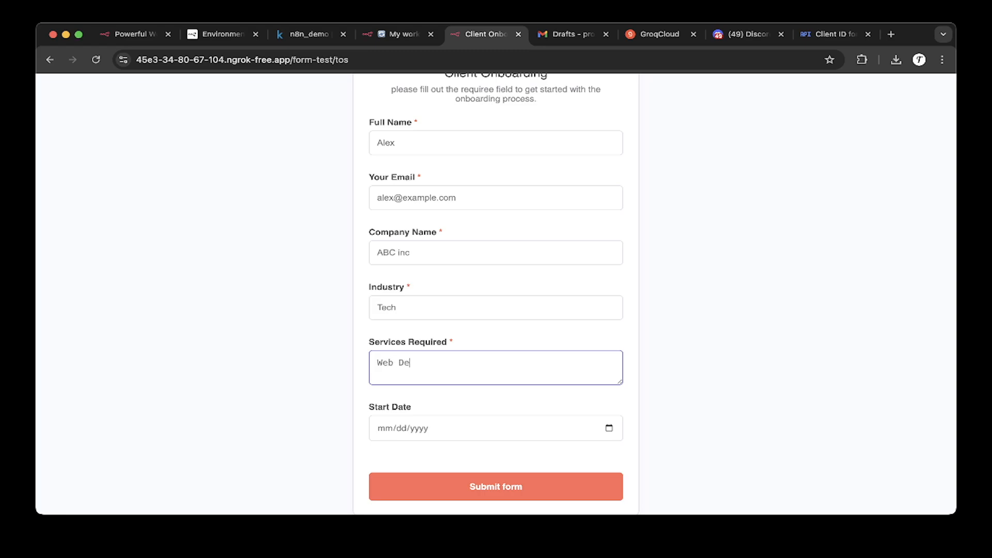
type("vs, SEO optimization, Mar")
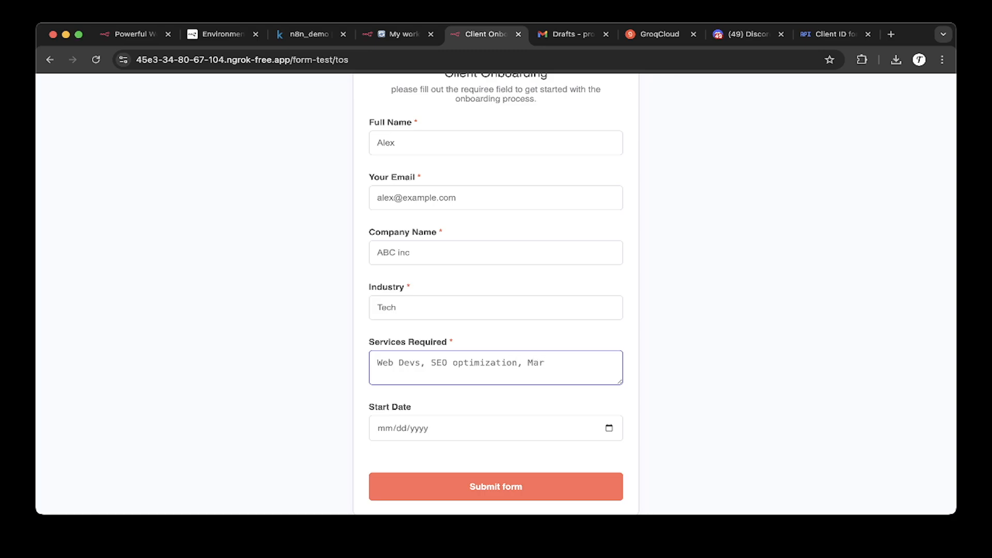
type("keting Strategy")
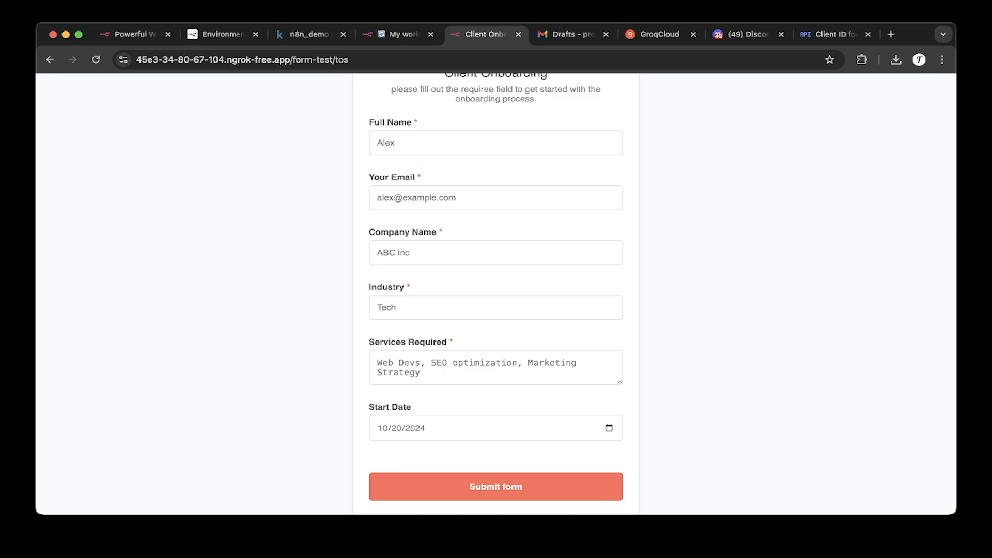
left_click(496, 486)
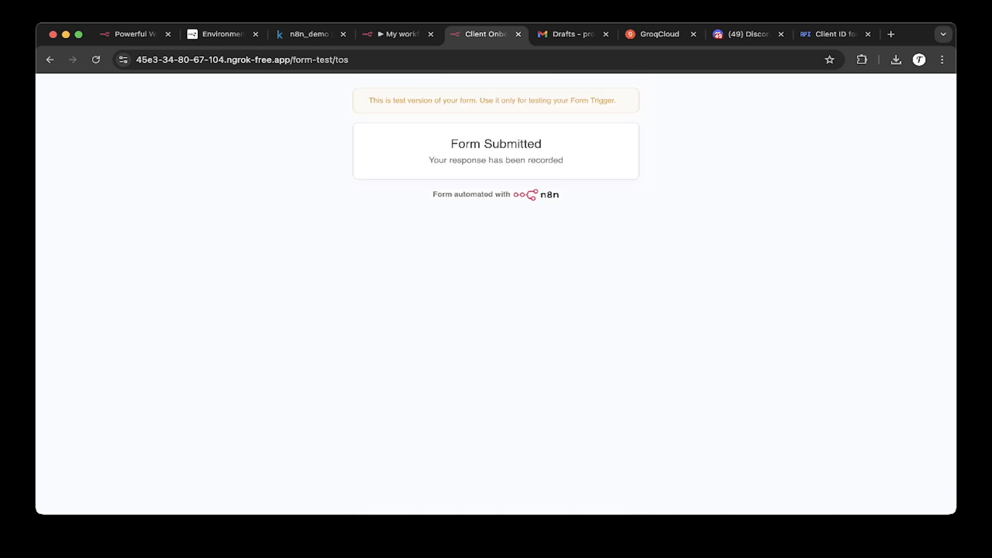
- Return to the workflow and review the submitted form data in the n8n Form Trigger's JSON output
left_click(398, 34)
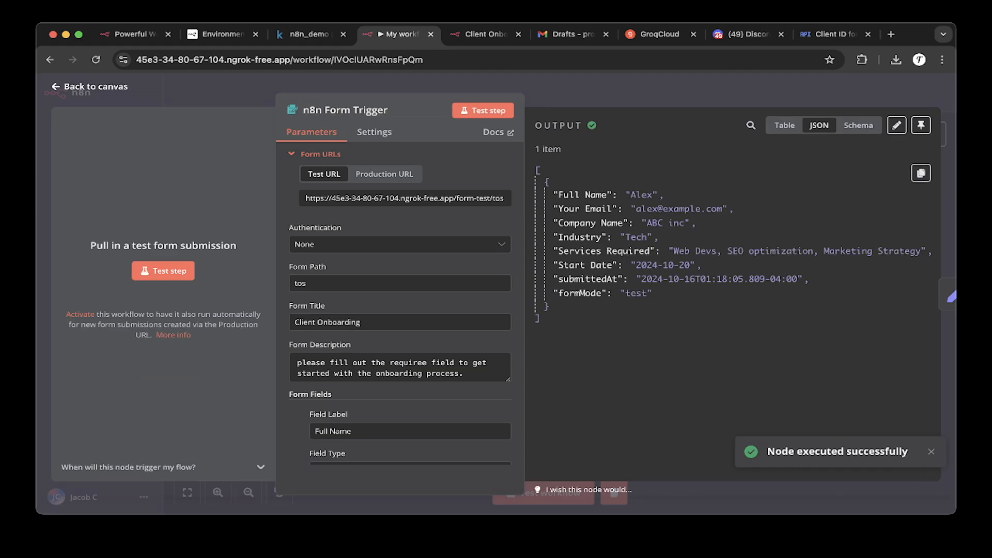
key("super+a")
left_click(577, 295)
left_click_drag(569, 325, 341, 155)
left_click(628, 237)
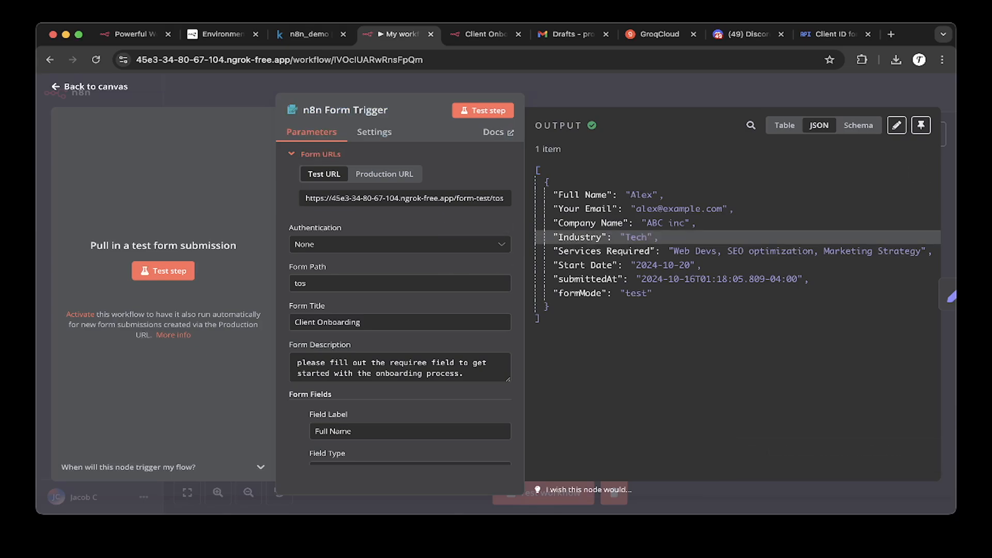
key("Escape")
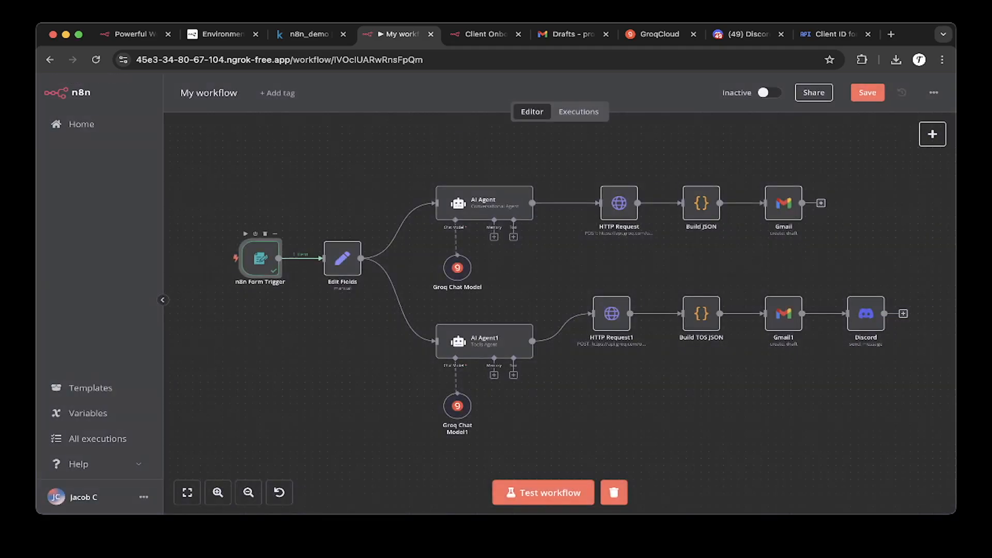
- Examine how the Edit Fields node maps each form field, from Full Name through Start Date, to its JSON expression
double_click(342, 259)
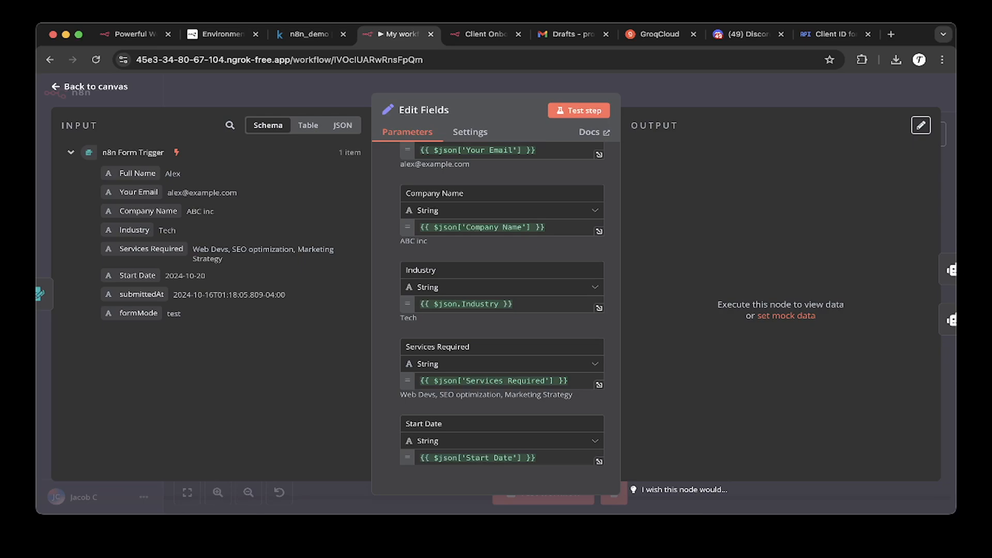
scroll(501, 268, "up", 1)
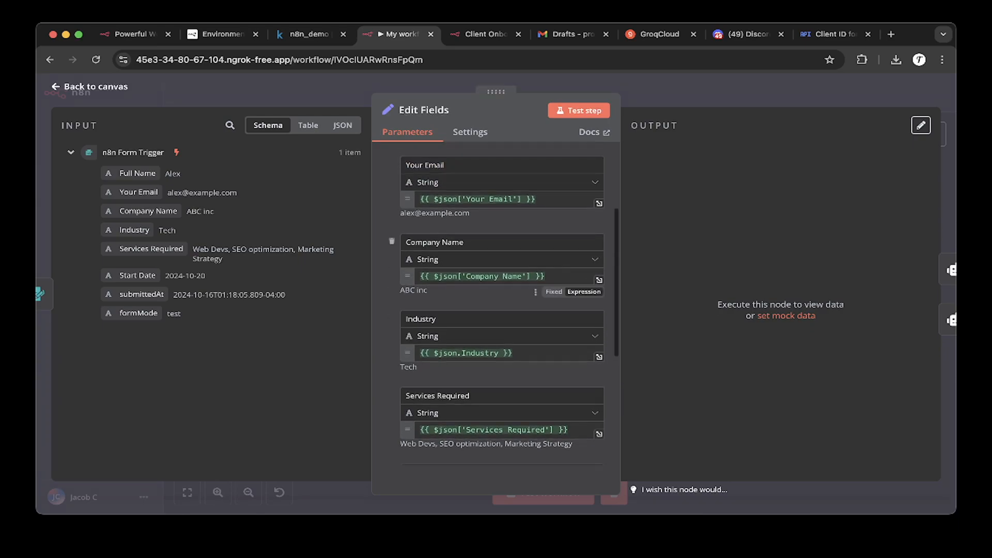
scroll(501, 289, "up", 3)
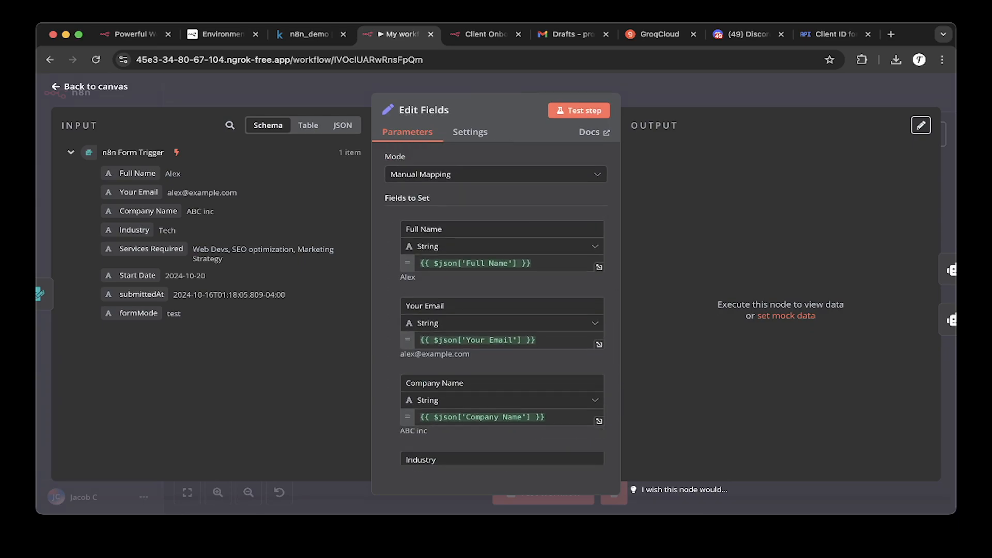
scroll(496, 238, "down", 2)
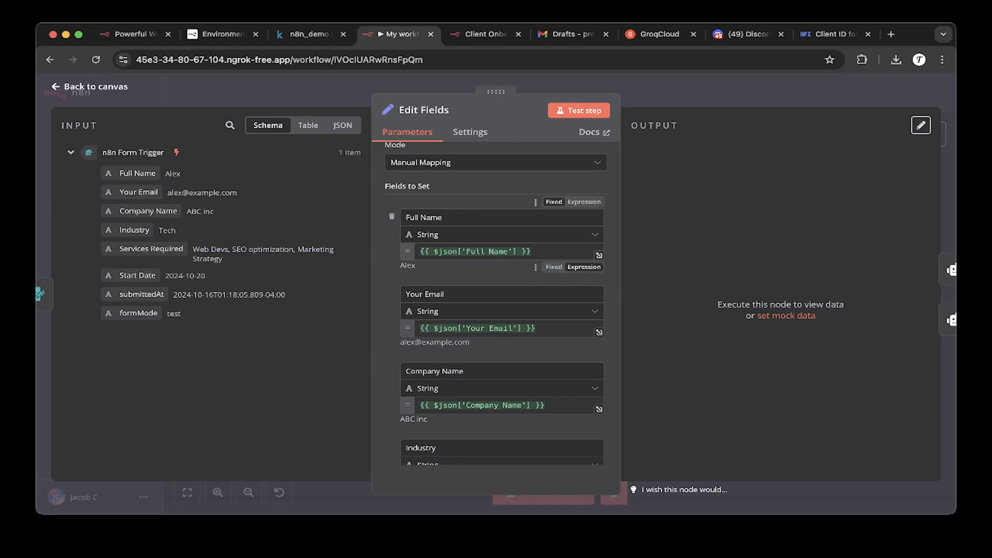
scroll(496, 232, "down", 1)
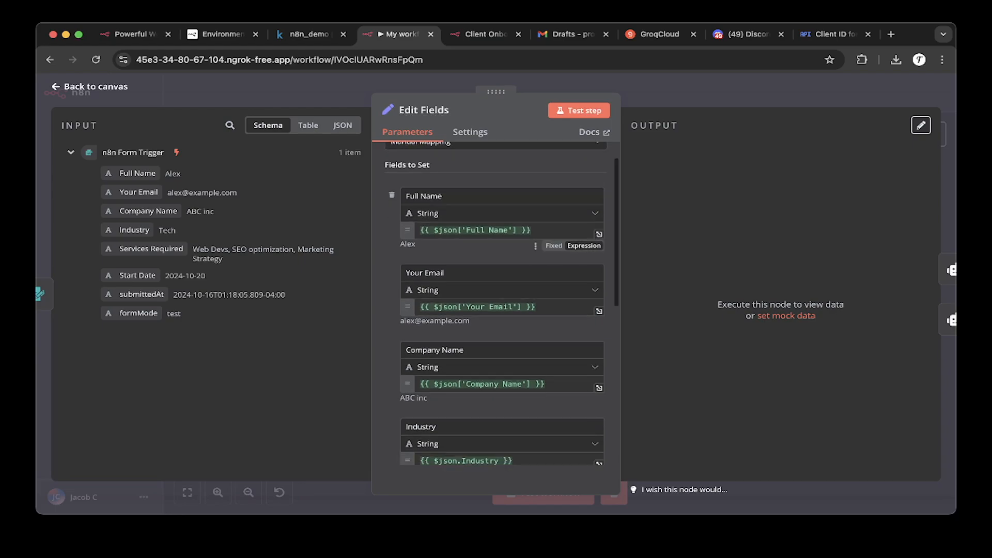
left_click(440, 196)
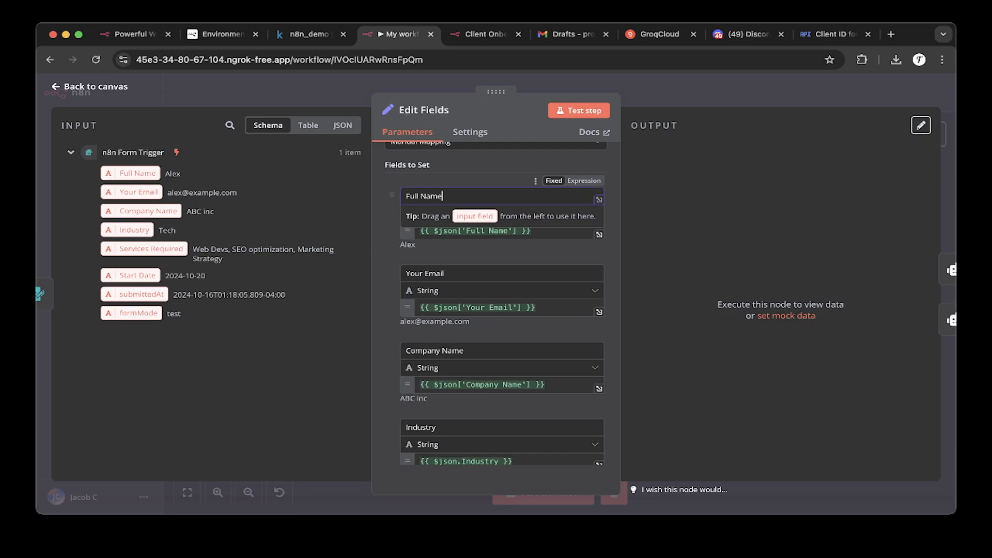
scroll(495, 258, "down", 1)
scroll(496, 259, "down", 1)
left_click(491, 310)
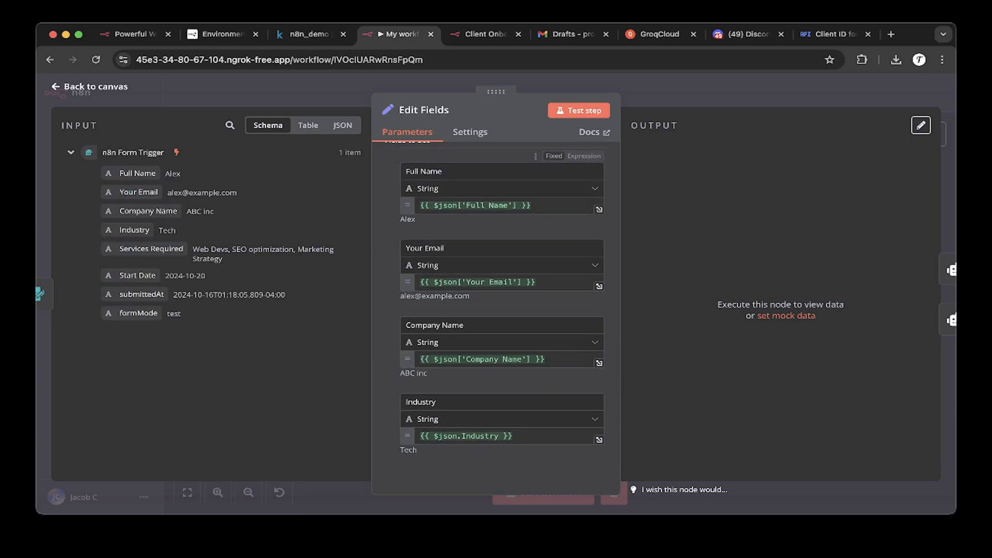
scroll(491, 305, "down", 1)
scroll(501, 302, "down", 5)
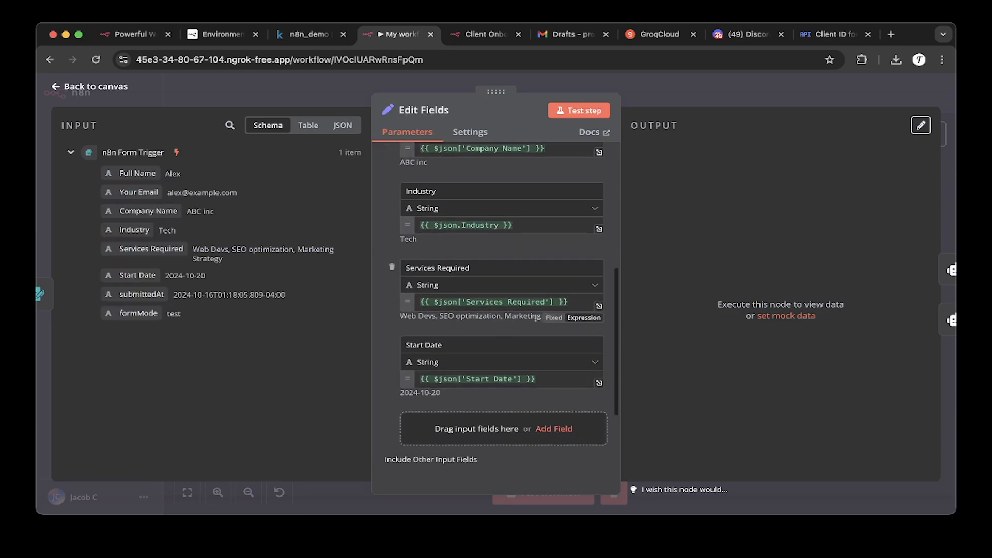
scroll(502, 299, "down", 2)
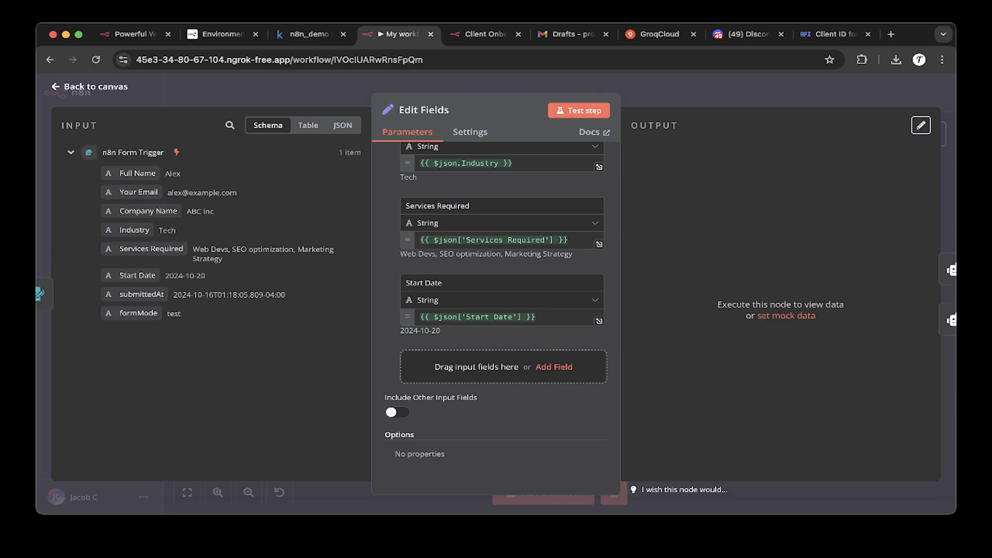
key("Escape")
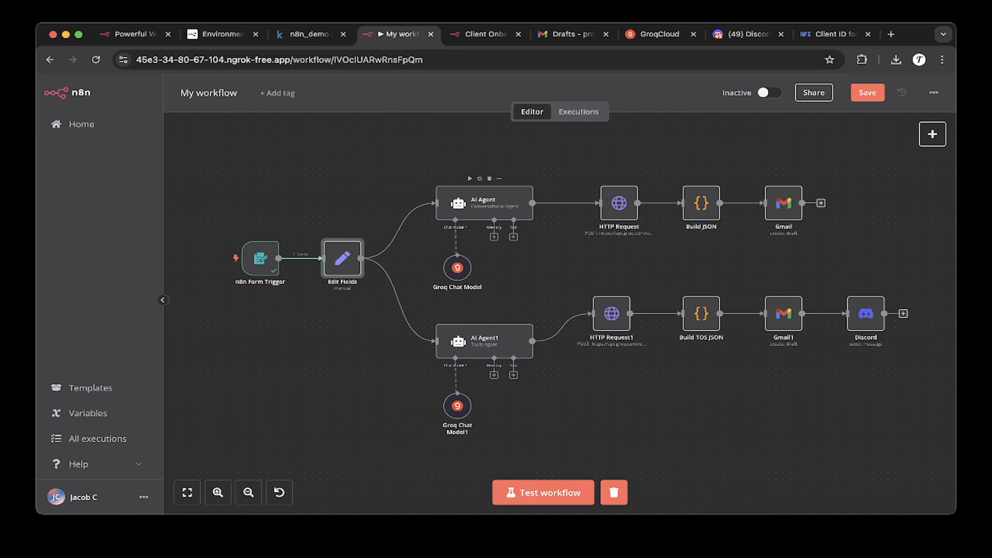
- Look briefly at the AI Agent node and find where AI Agent is offered among the Advanced AI nodes
double_click(484, 203)
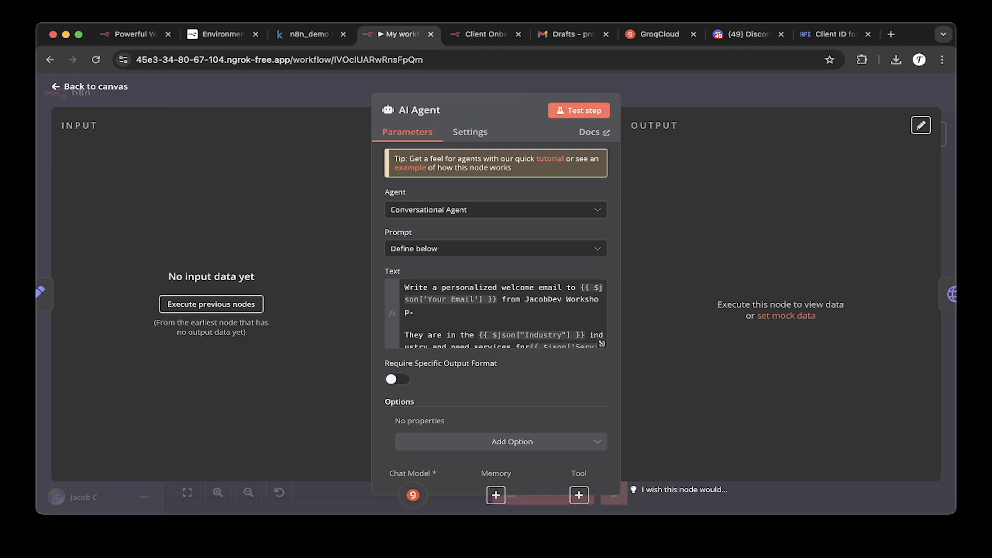
key("Escape")
left_click(932, 134)
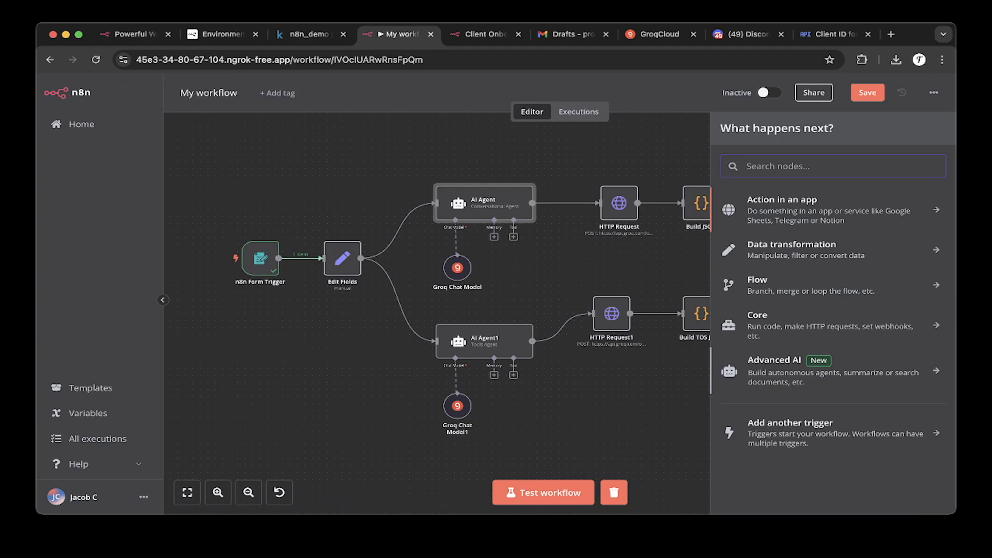
left_click(833, 370)
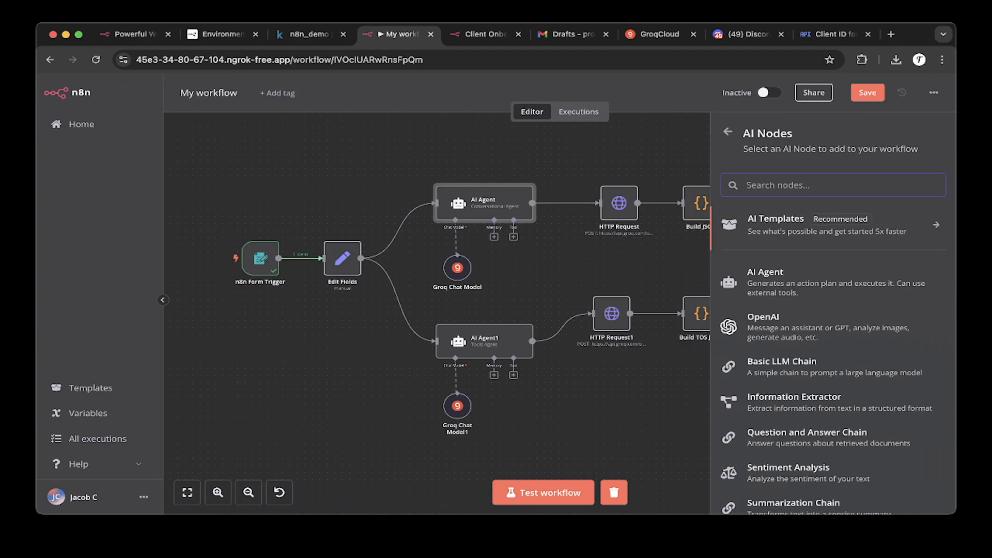
left_click(727, 132)
left_click(560, 268)
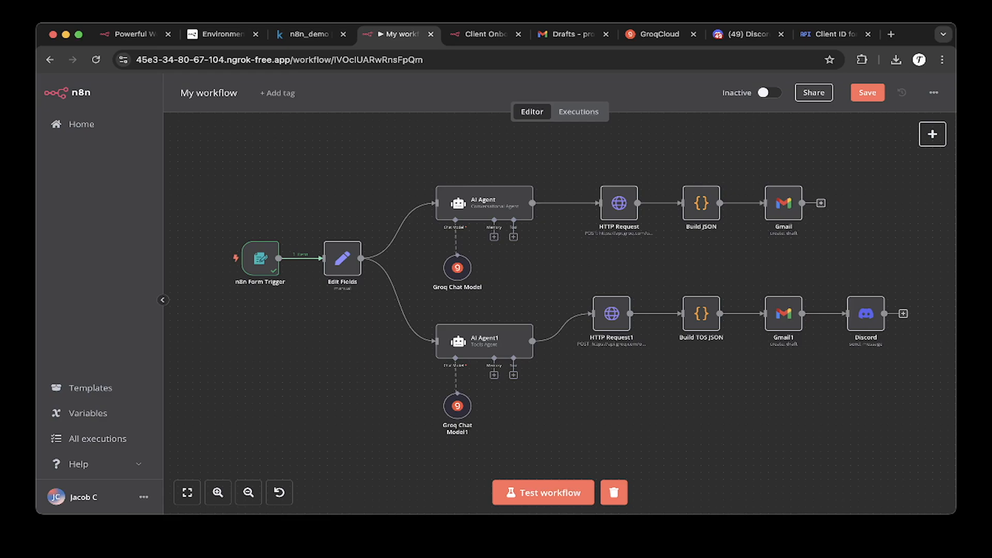
- Review the upper AI Agent node's Conversational Agent parameters and its welcome email prompt text
double_click(484, 203)
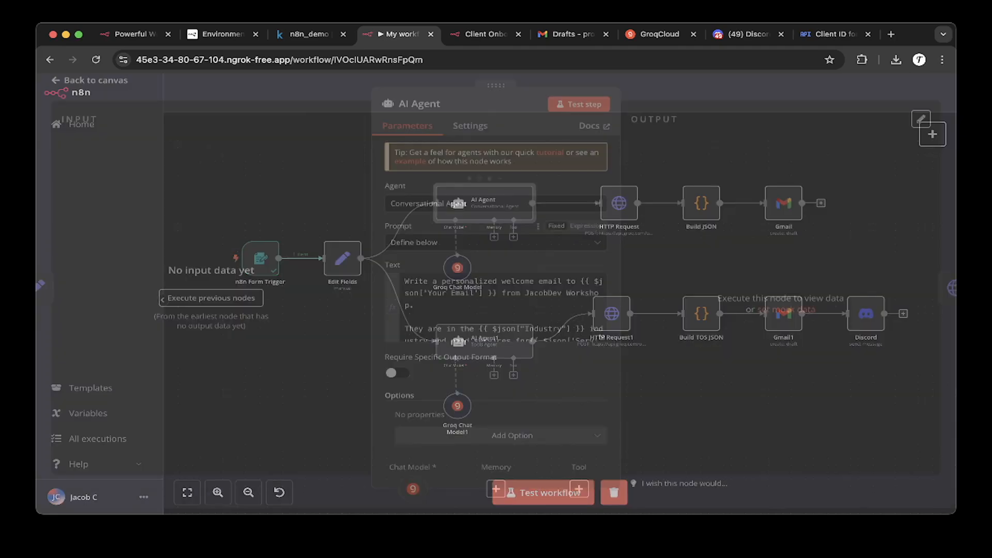
scroll(496, 312, "down", 2)
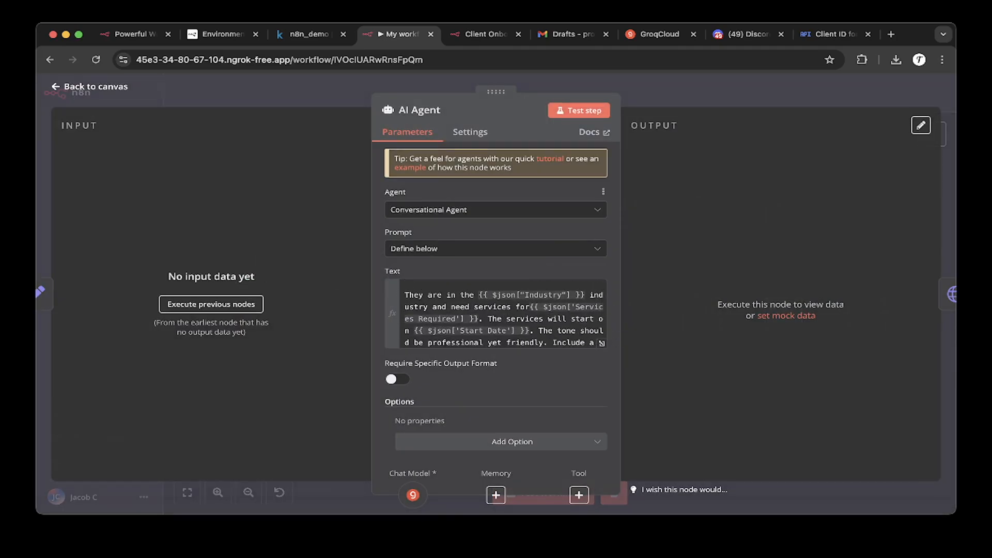
scroll(504, 313, "down", 1)
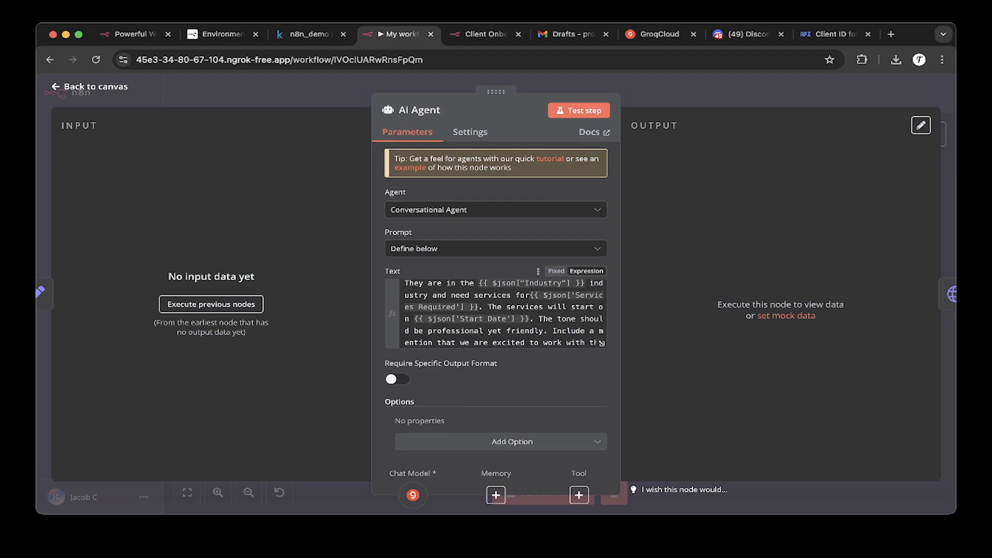
scroll(504, 312, "up", 2)
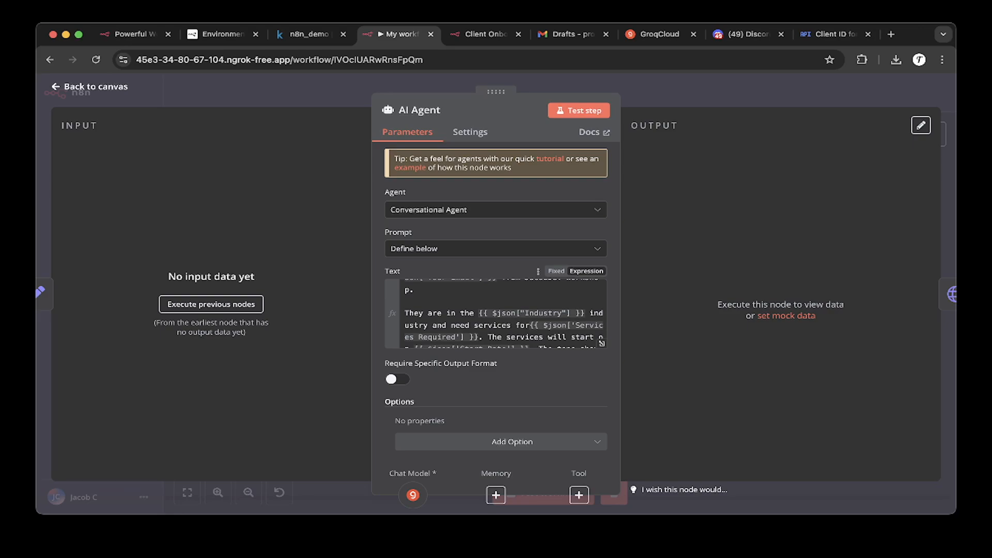
scroll(503, 313, "down", 4)
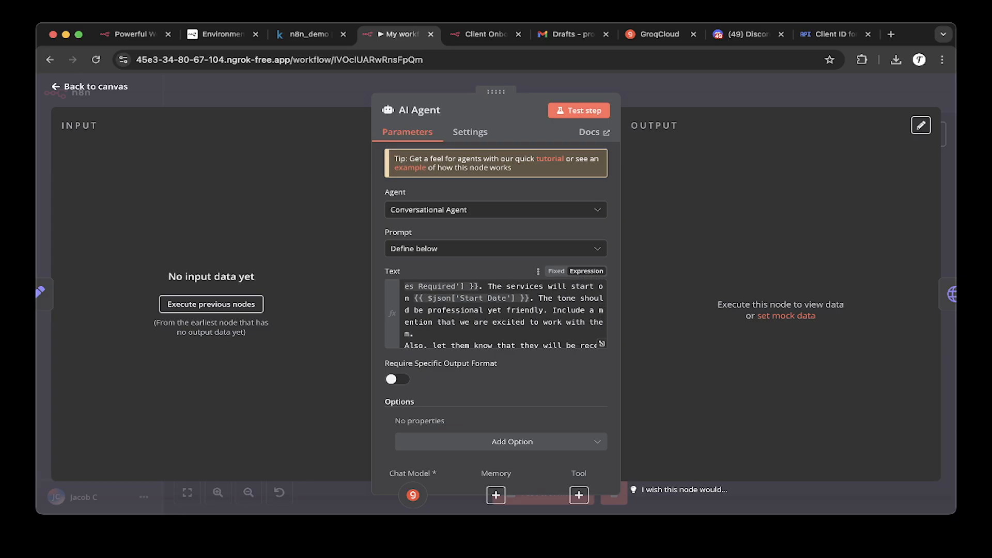
scroll(503, 312, "up", 3)
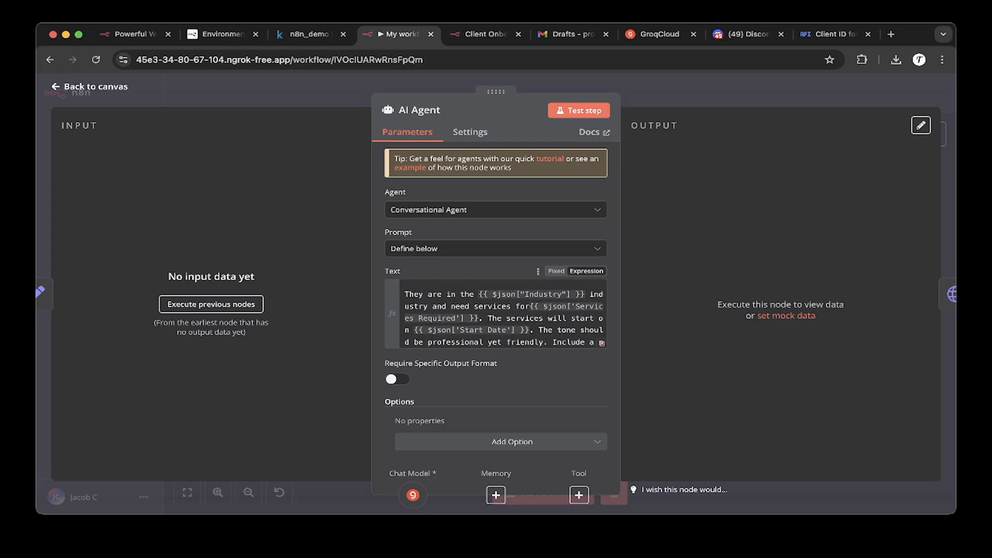
- Examine the complete welcome email prompt in the expanded expression editor, including its Your Email and Industry variables
left_click(601, 342)
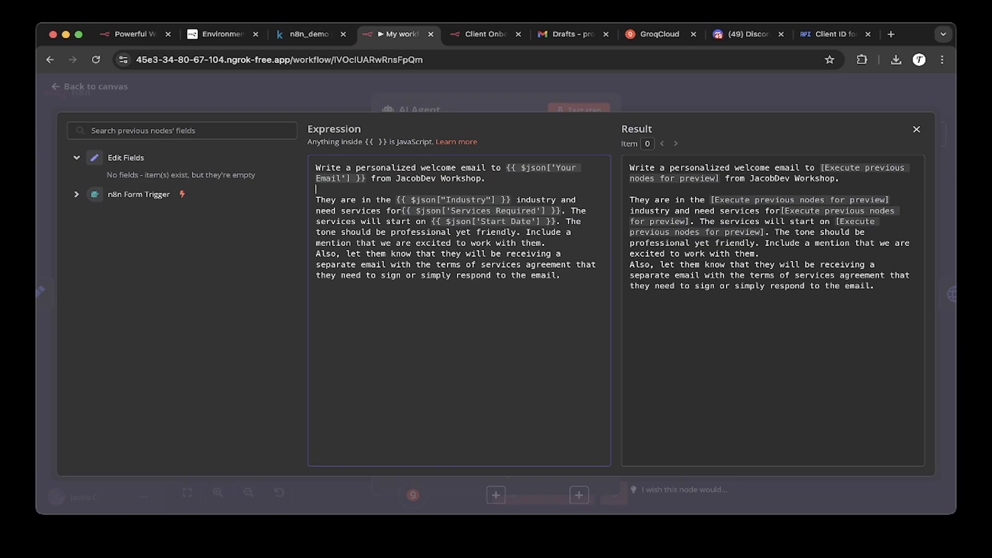
mouse_move(505, 168)
left_mouse_down()
mouse_move(580, 168)
mouse_move(351, 168)
mouse_move(365, 178)
mouse_move(491, 179)
left_mouse_up()
left_click(368, 189)
left_click(491, 179)
left_click_drag(396, 178, 491, 179)
left_click(491, 179)
left_click_drag(395, 179, 492, 179)
left_click(491, 179)
left_click_drag(396, 200, 511, 199)
left_click(510, 199)
key("ctrl+a")
left_click(490, 264)
left_click_drag(561, 275, 316, 168)
left_click(470, 275)
left_click(916, 129)
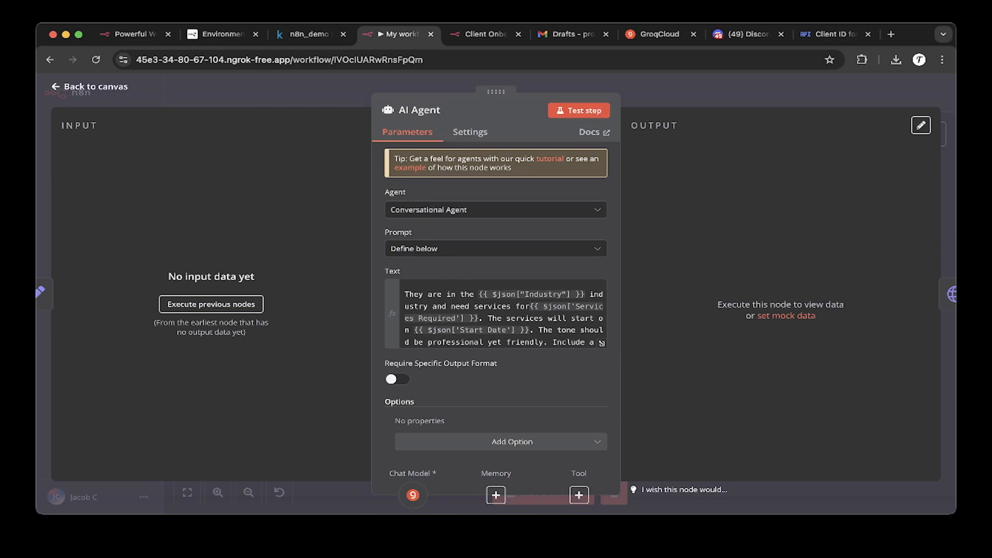
- Test the AI Agent step and read through the generated welcome email in its JSON output
left_click(578, 110)
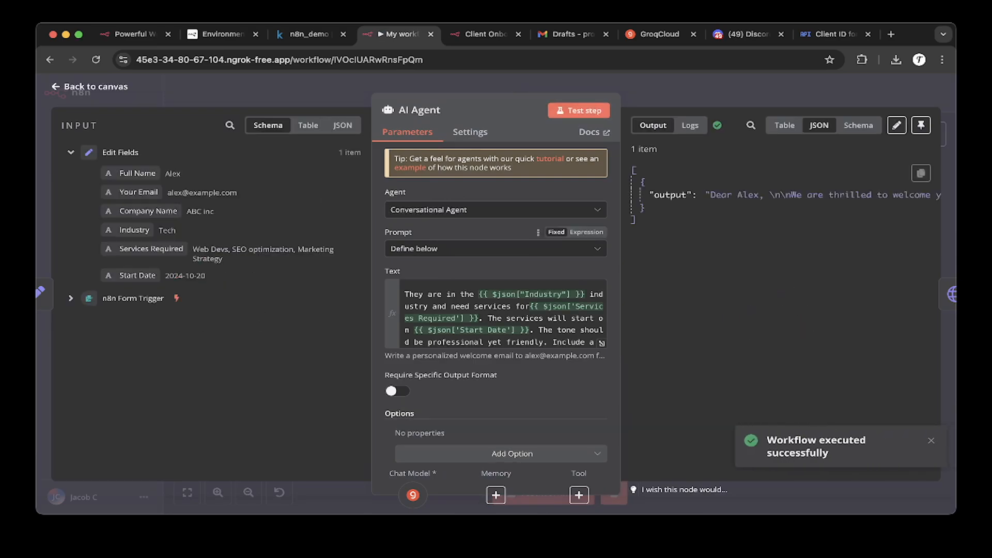
scroll(786, 194, "right", 5)
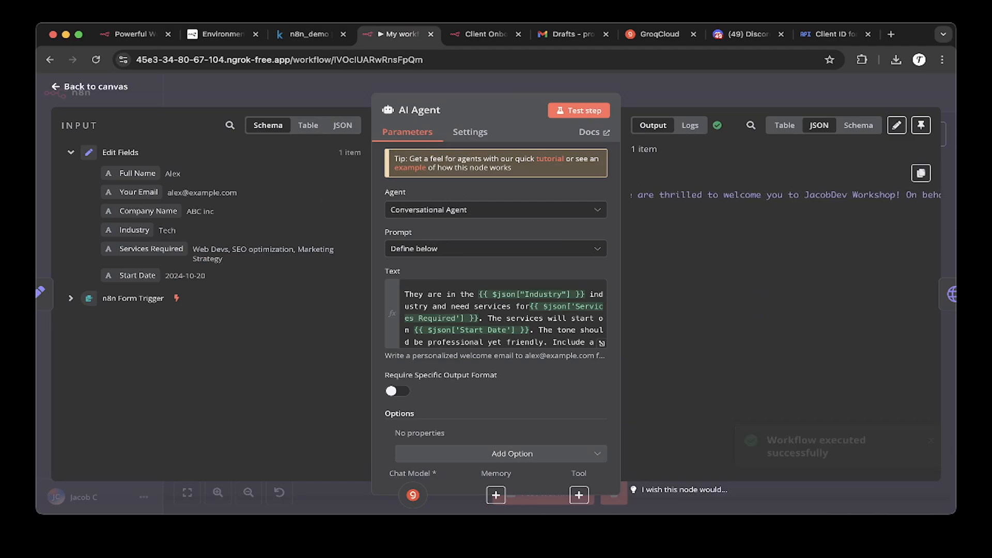
scroll(785, 195, "right", 3)
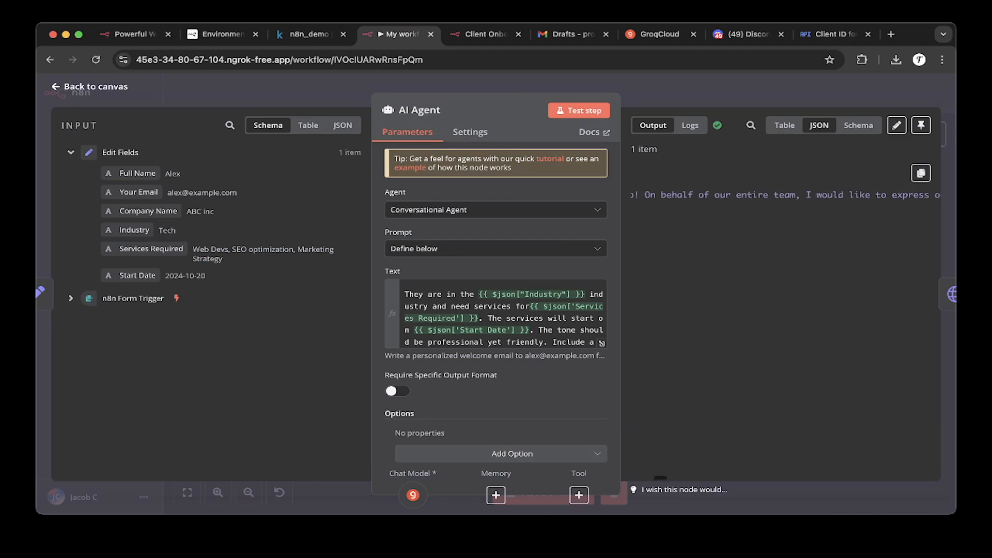
scroll(785, 195, "left", 8)
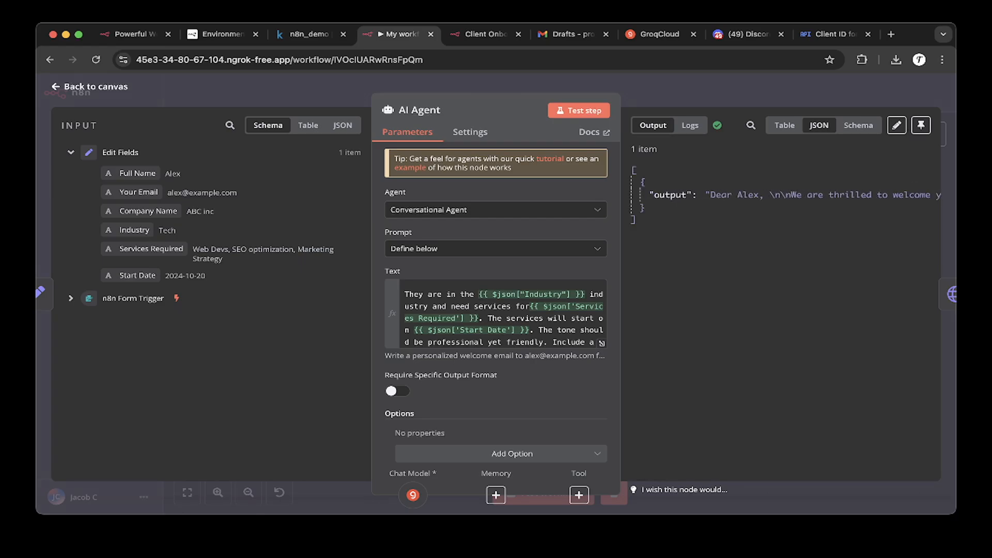
key("Escape")
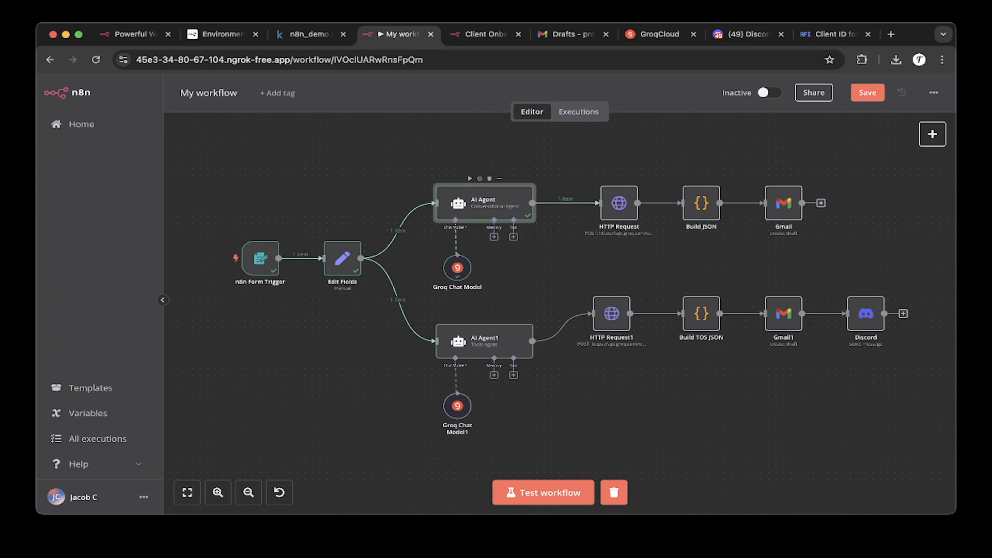
- Review the upper Groq Chat Model's llama-3.1-70b-versatile setting and Groq account credential, and check the API Keys page in GroqCloud
double_click(457, 268)
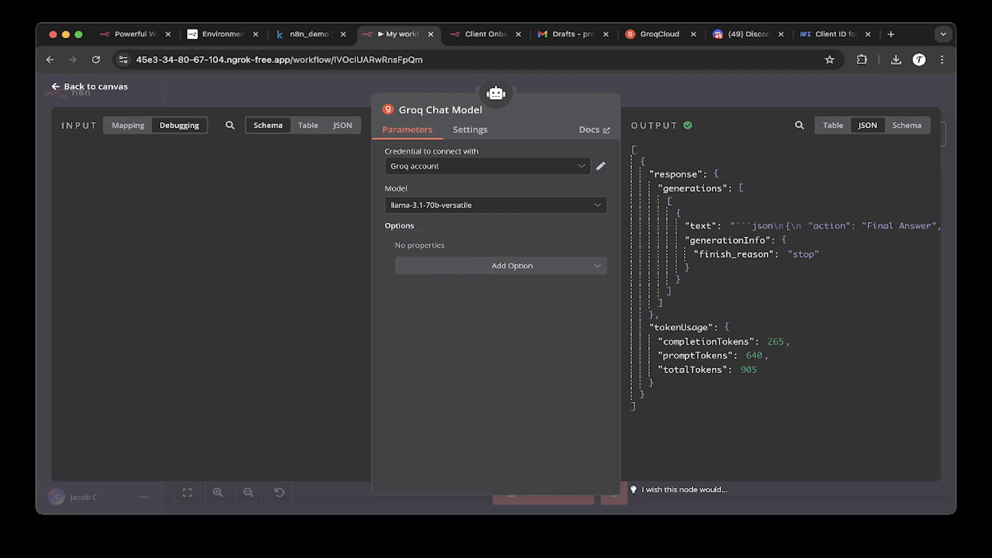
left_click(658, 35)
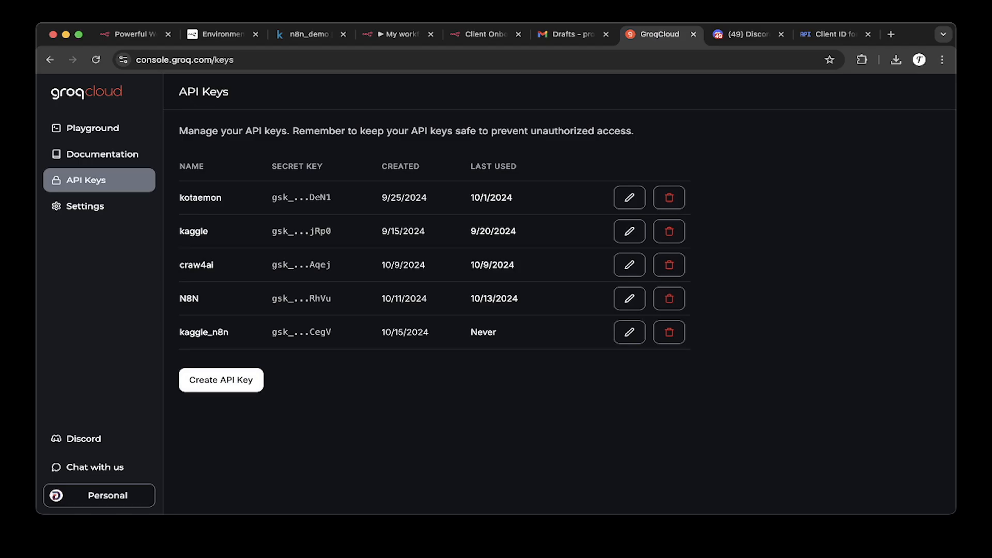
left_click(398, 35)
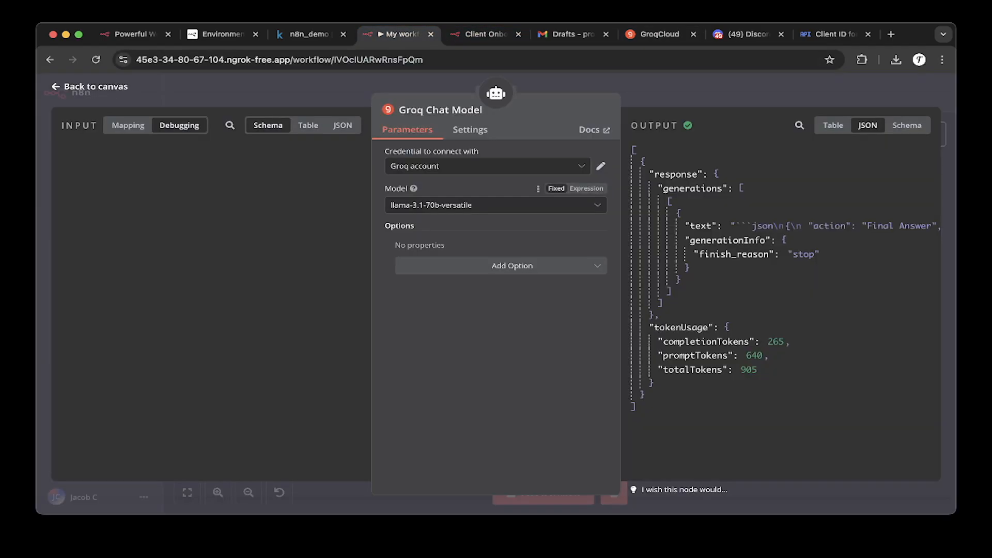
left_click(600, 166)
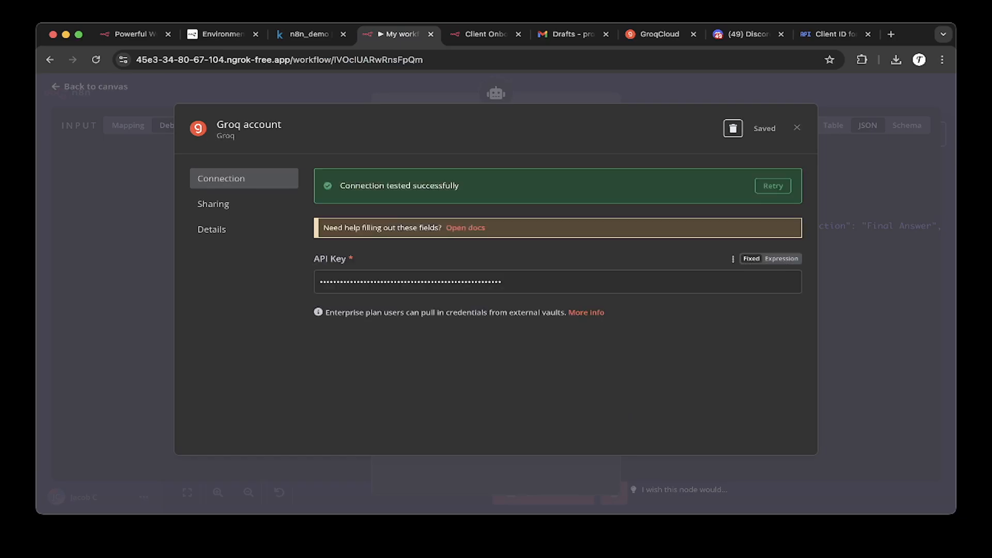
left_click(797, 127)
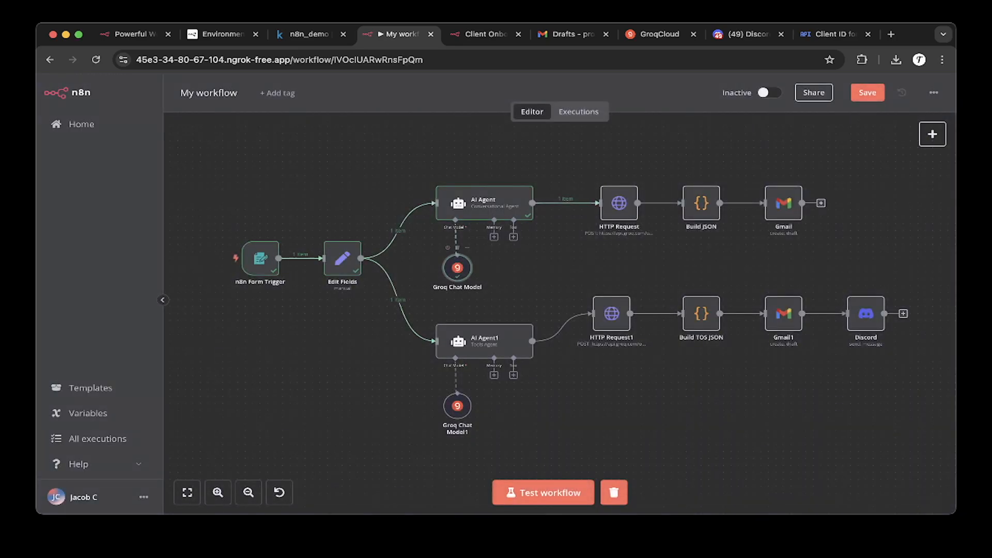
double_click(484, 202)
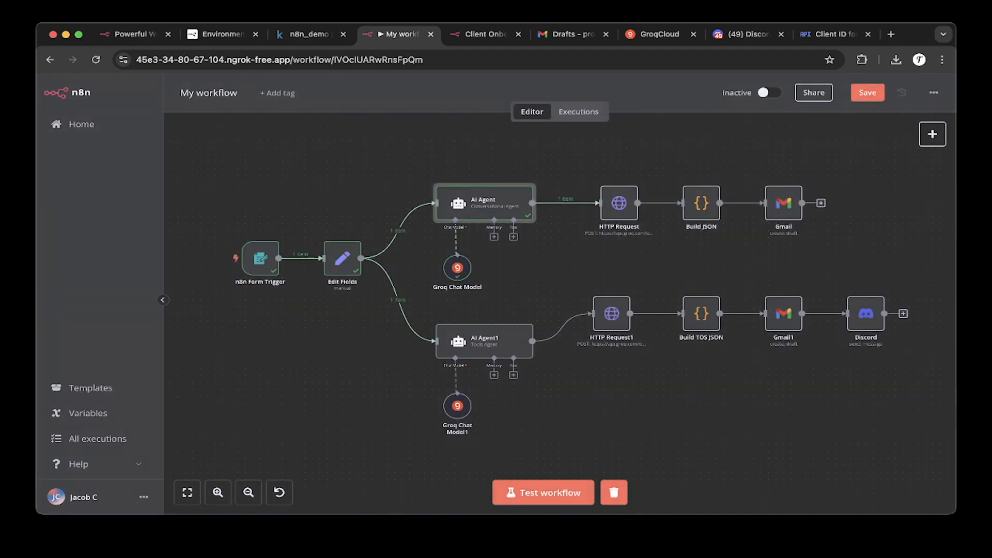
- Open the upper HTTP Request node and review its Groq credential, Send Body setting and JSON body parameters
left_click(619, 203)
double_click(619, 203)
scroll(496, 294, "down", 5)
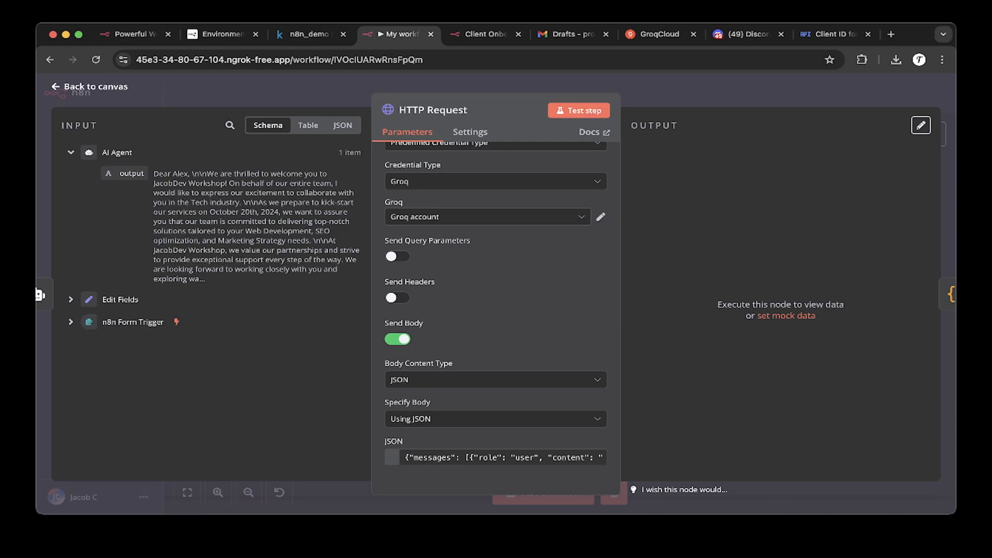
scroll(496, 253, "down", 3)
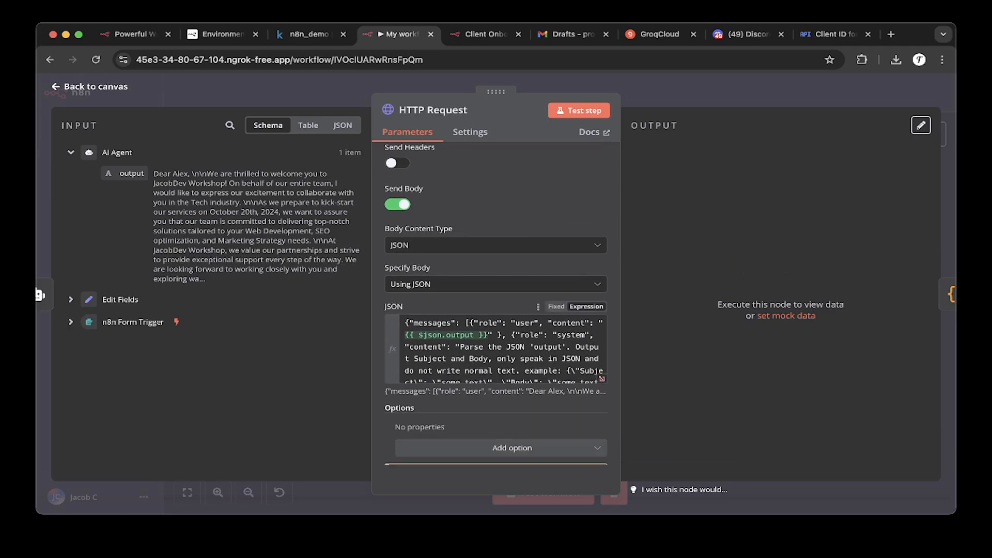
left_click(602, 379)
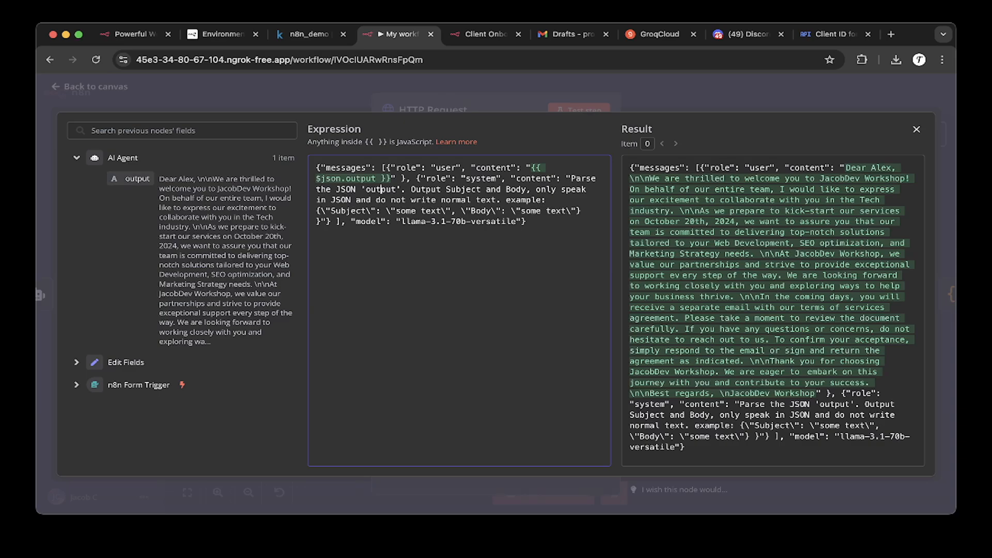
left_click_drag(159, 179, 247, 312)
left_click(246, 312)
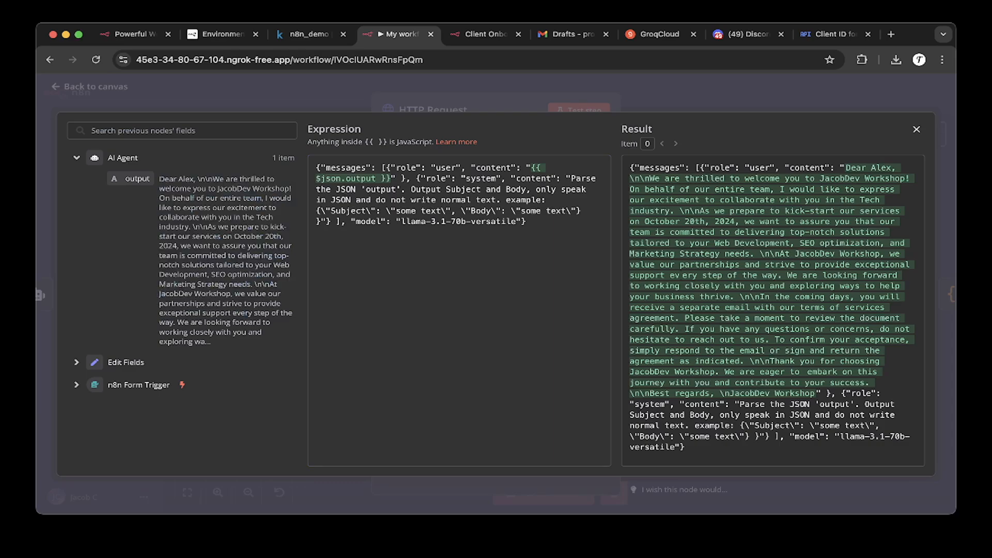
left_click_drag(321, 179, 396, 178)
left_click(408, 264)
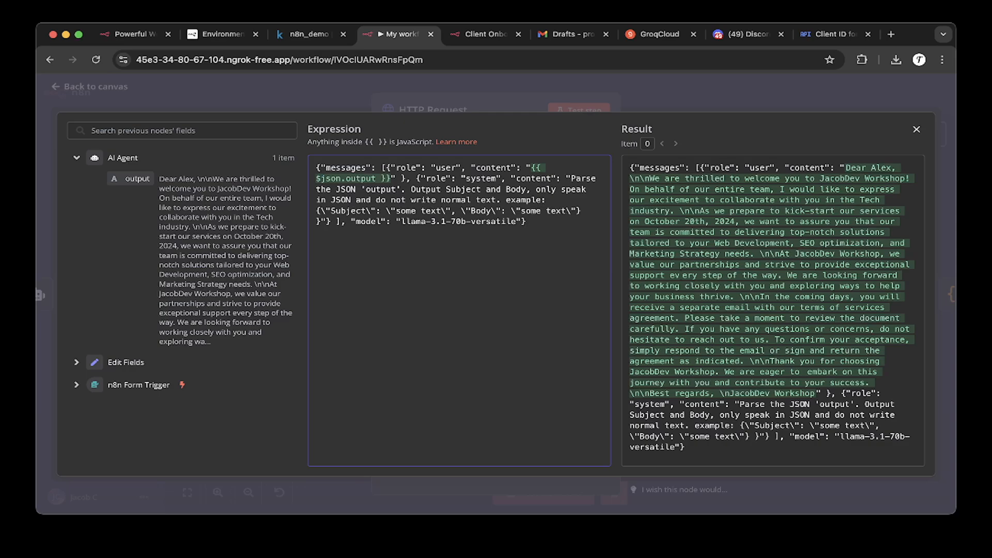
left_click_drag(316, 178, 372, 178)
left_click(373, 178)
- Examine the body's system instruction to output Subject and Body in JSON only, including its example, and close the expression editor
double_click(463, 190)
left_click(482, 189)
double_click(515, 190)
left_click(526, 222)
left_click_drag(506, 200, 527, 223)
left_click(527, 226)
key("ctrl+a")
key("Right")
left_click(916, 129)
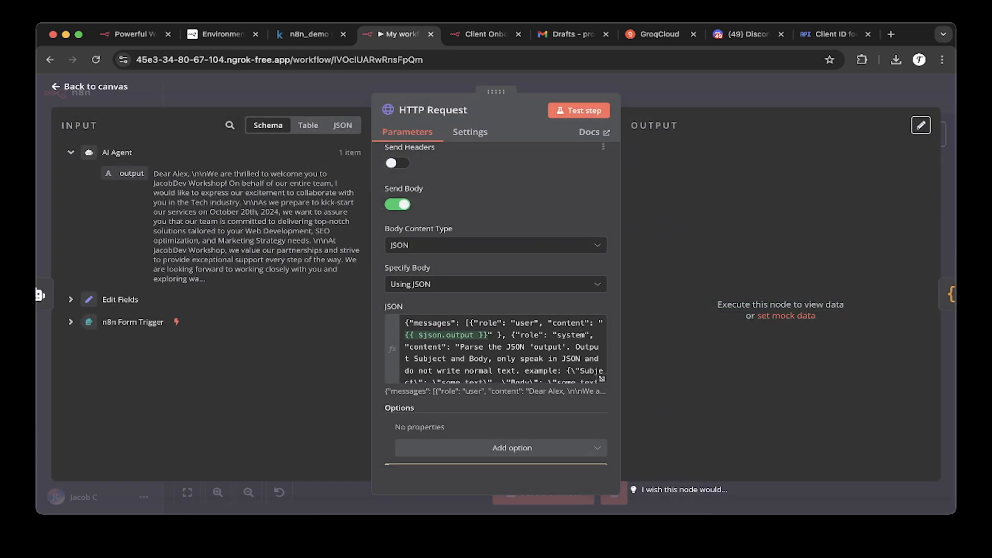
- Test the HTTP Request step, read the Subject and Body in the returned message content, and return to the canvas
left_click(579, 111)
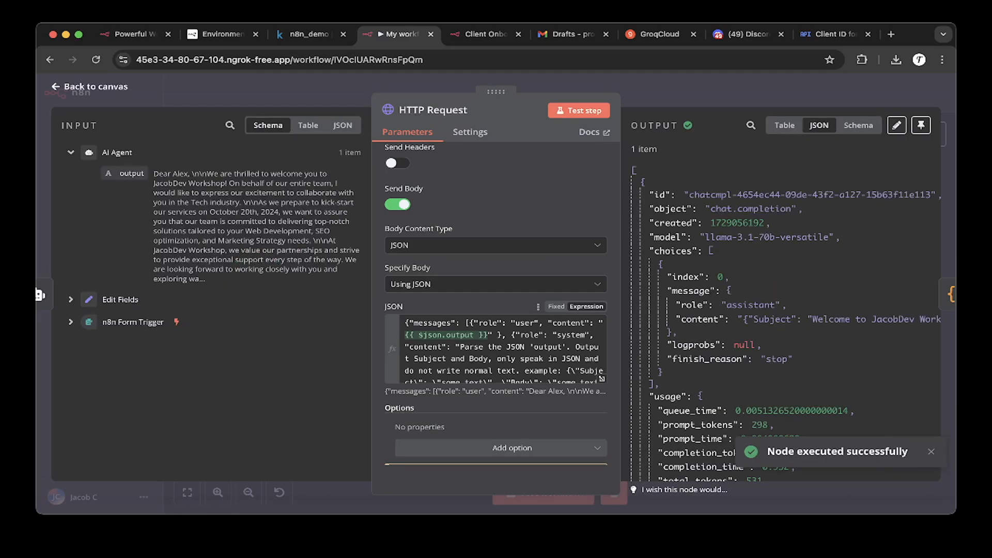
scroll(785, 321, "right", 4)
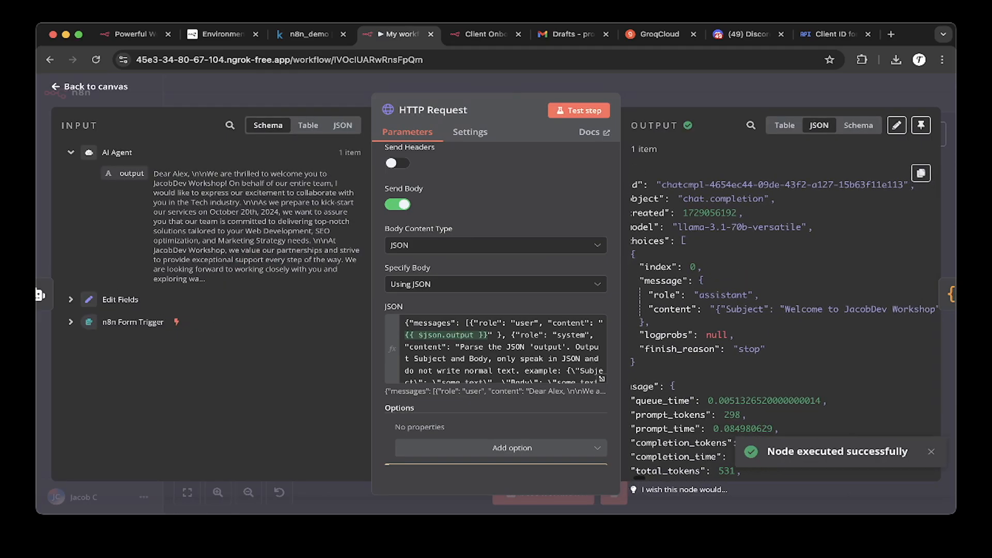
scroll(780, 310, "right", 5)
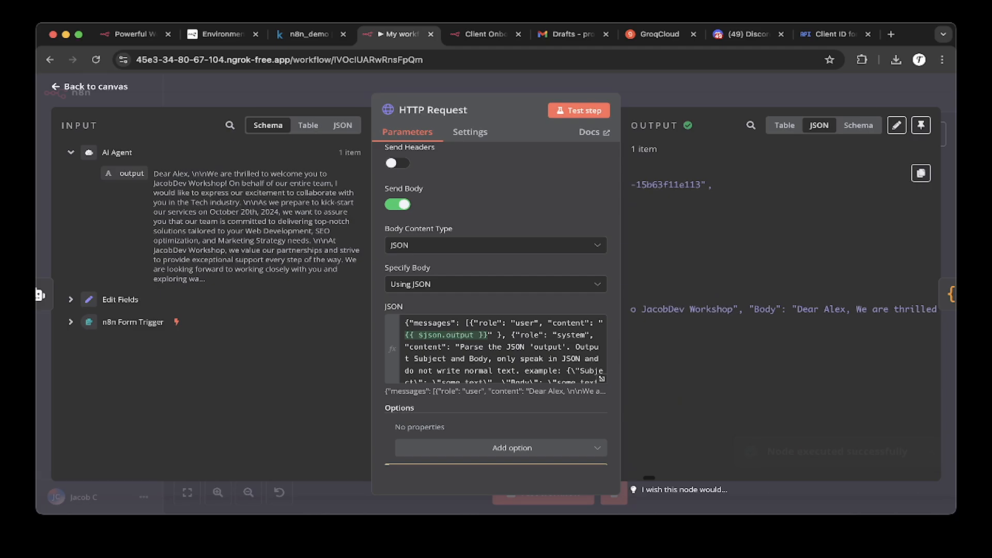
scroll(786, 331, "left", 9)
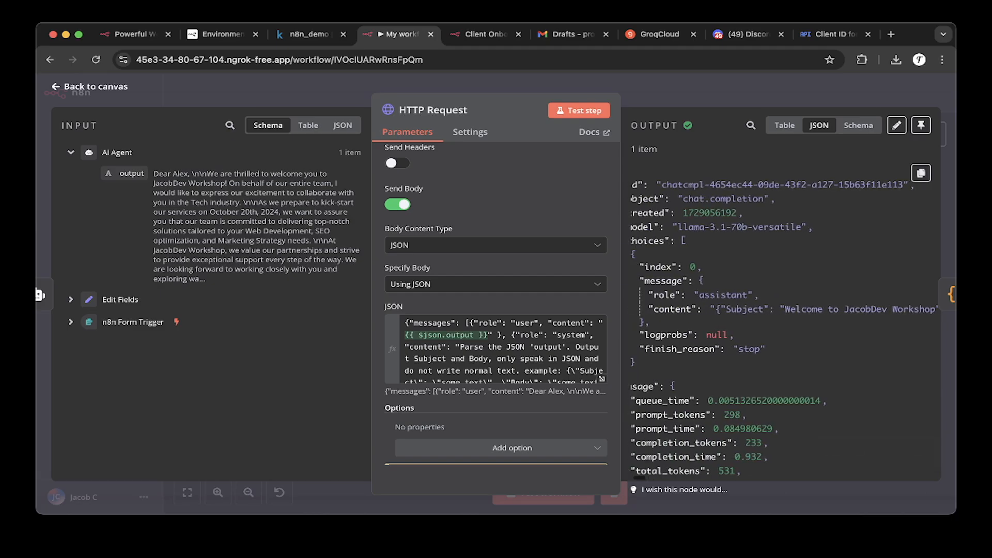
scroll(784, 330, "right", 1)
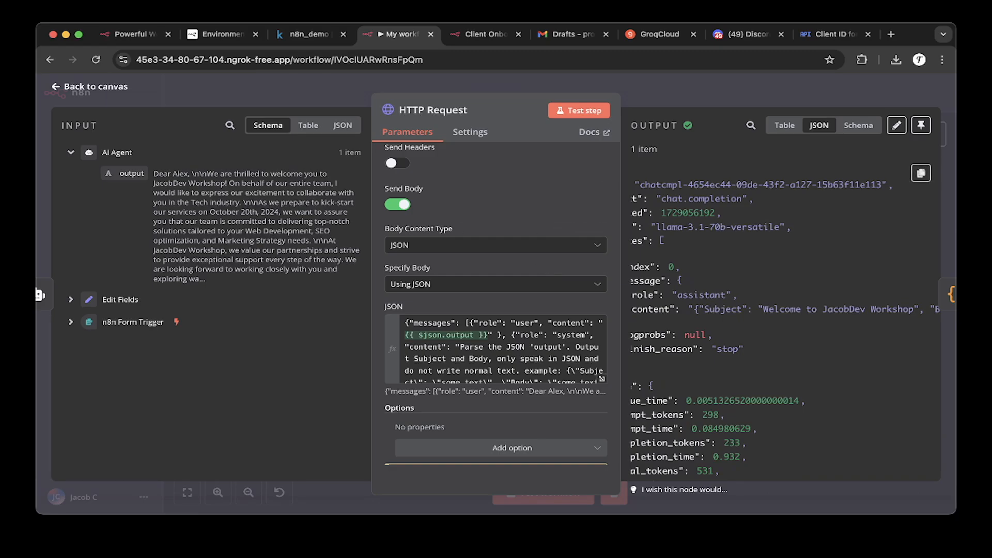
key("Escape")
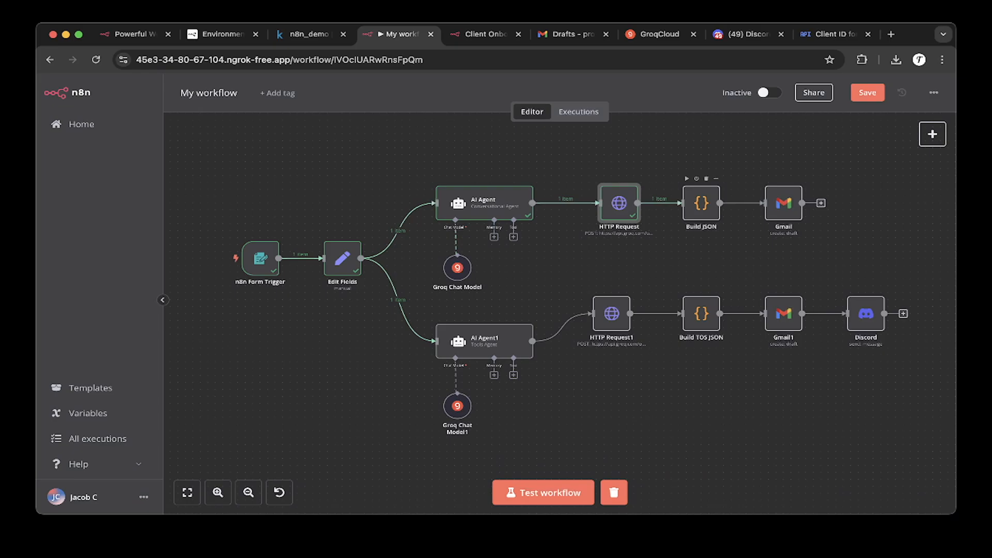
- Open the upper Build JSON node and skim its Python (Beta) code
double_click(701, 203)
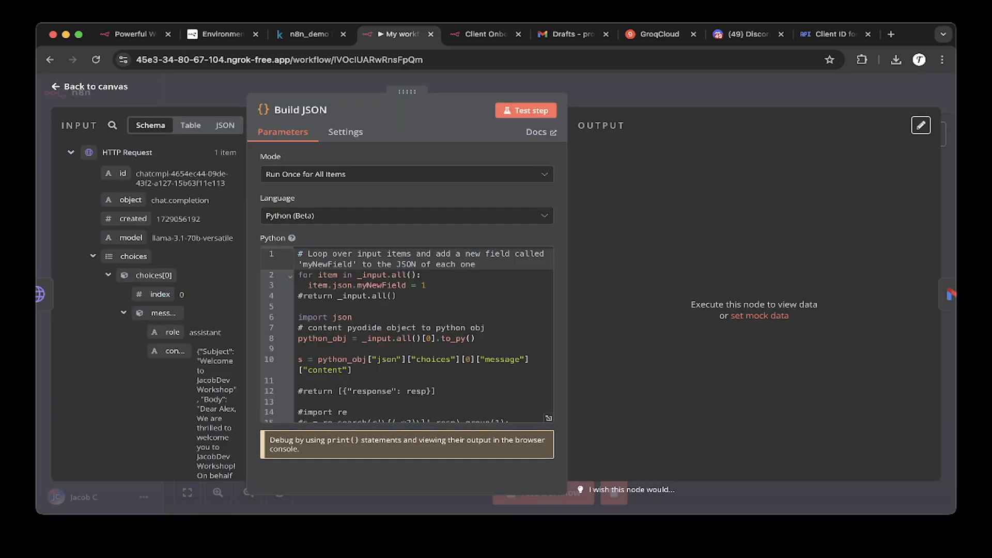
scroll(407, 334, "down", 2)
scroll(406, 335, "up", 2)
scroll(407, 334, "down", 1)
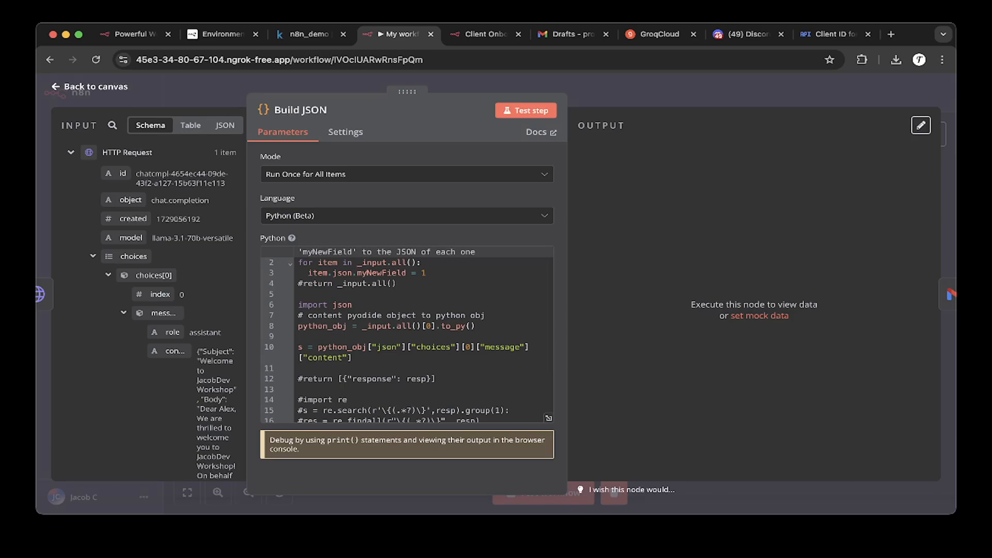
- Examine the Build JSON code lines that convert the pyodide input to a Python object with _input.all()[0].to_py()
left_click_drag(476, 326, 302, 327)
left_click(305, 337)
scroll(407, 335, "down", 1)
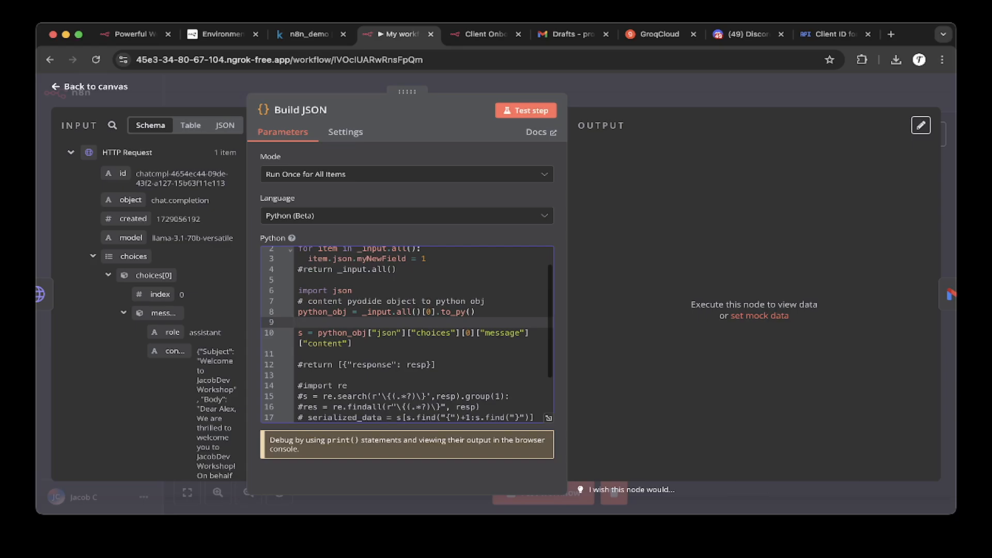
key("shift+Up")
key("shift+Up")
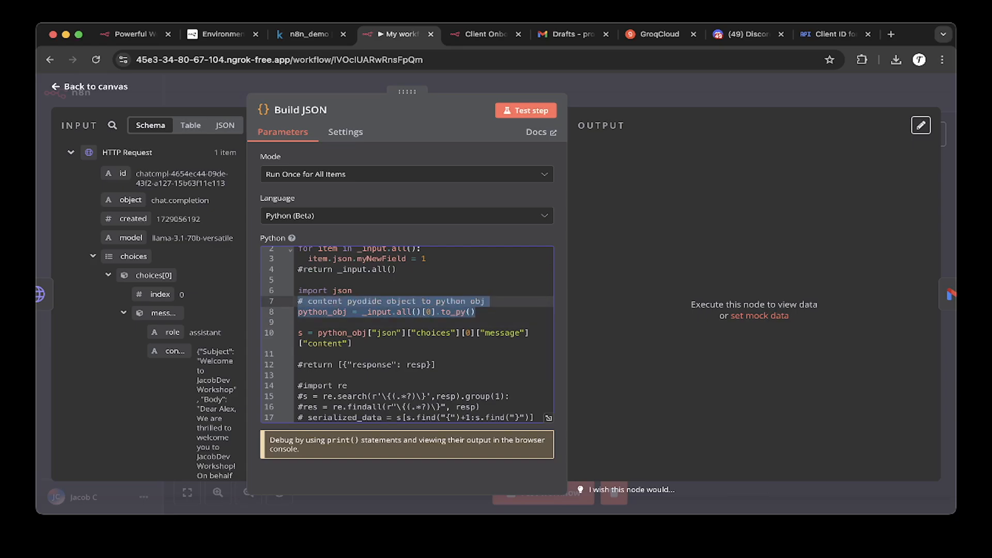
key("Down")
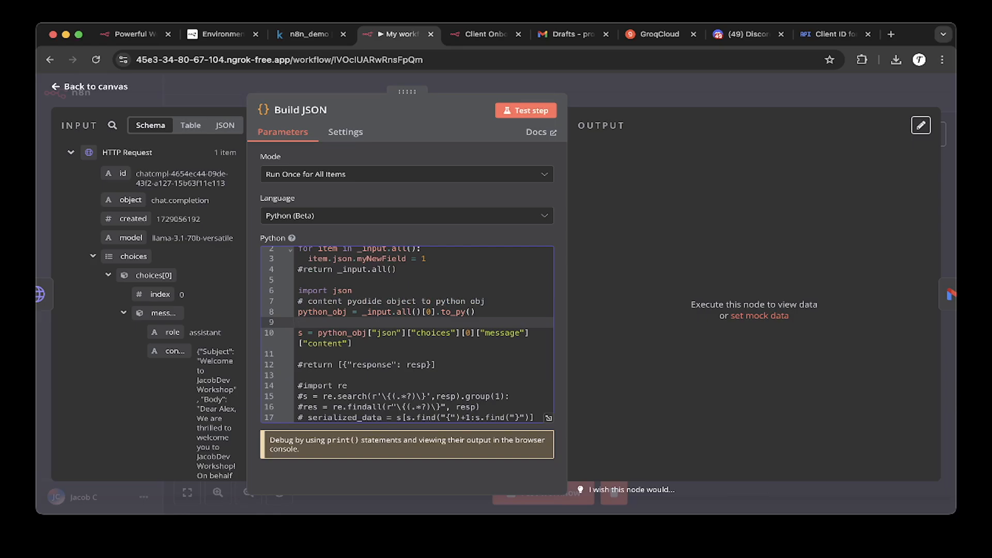
scroll(406, 335, "down", 1)
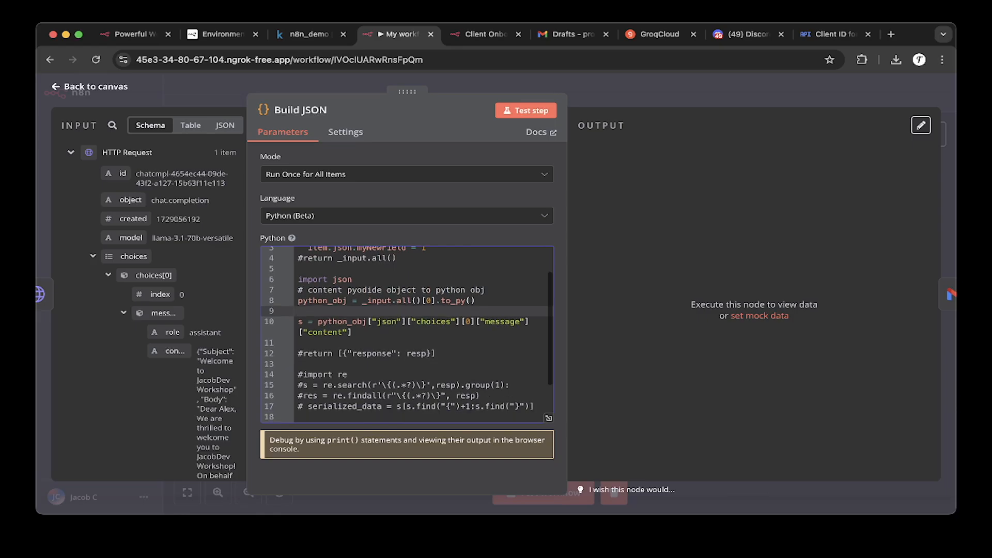
double_click(365, 290)
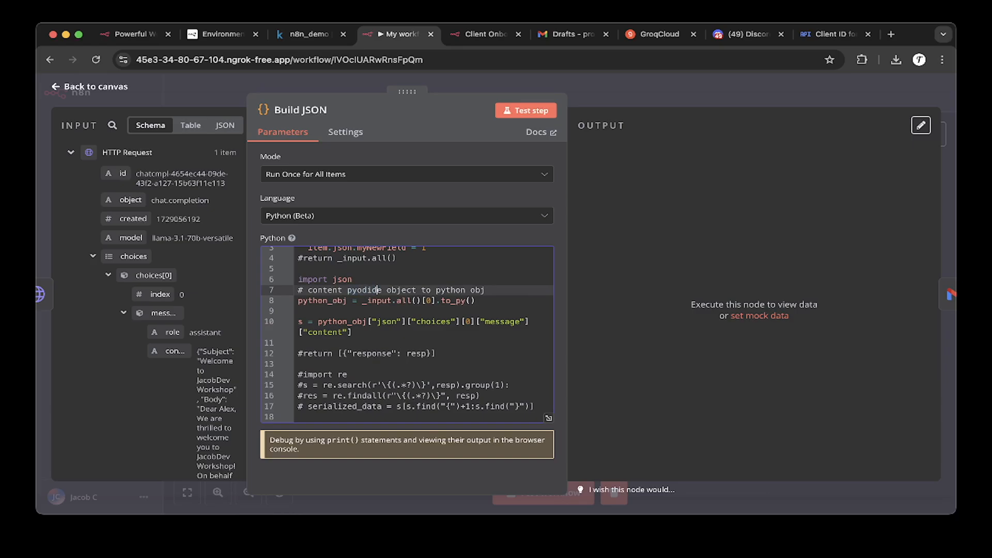
left_click_drag(474, 301, 298, 301)
left_click(299, 311)
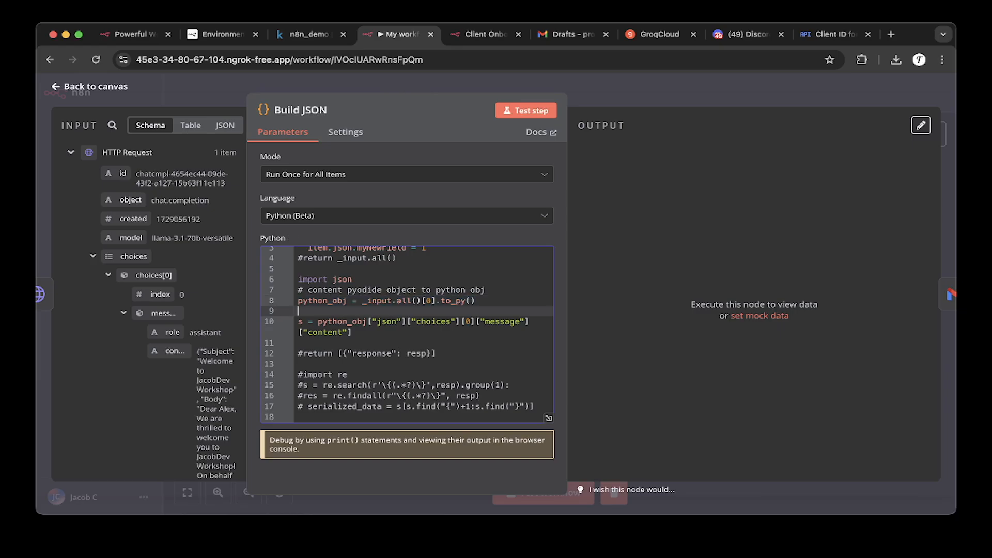
- Widen Build JSON's input data view and compare the s assignment's json, choices, message and content path with the incoming message content
left_click_drag(248, 311, 346, 311)
scroll(279, 320, "down", 1)
scroll(217, 320, "down", 1)
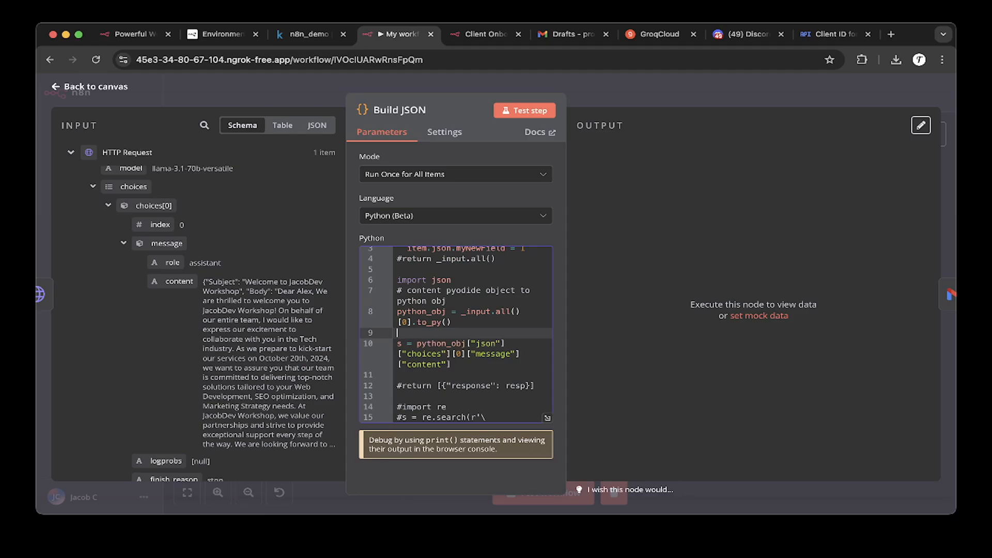
scroll(222, 320, "down", 1)
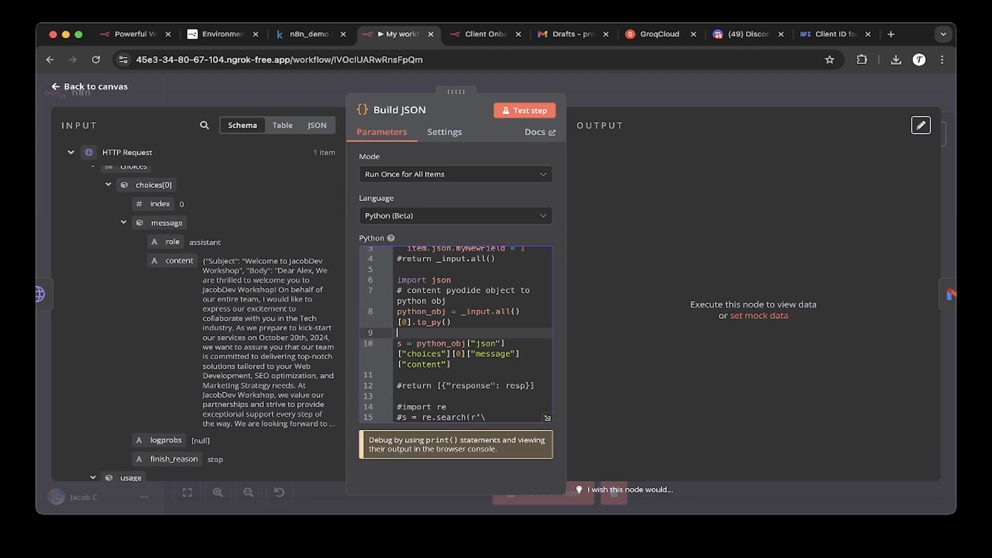
mouse_move(452, 364)
left_mouse_down()
mouse_move(399, 353)
mouse_move(452, 364)
left_mouse_up()
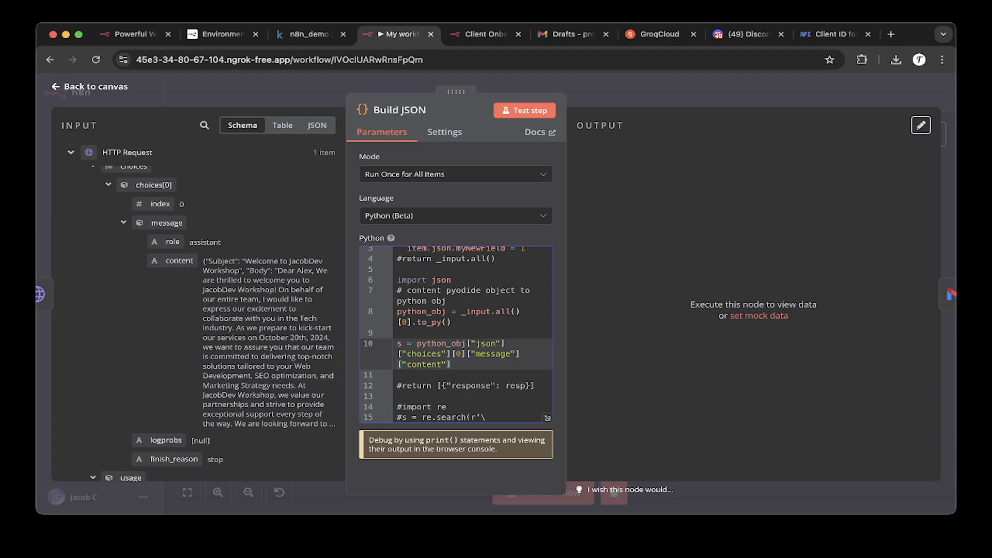
left_click_drag(203, 261, 328, 415)
left_click(454, 375)
scroll(455, 375, "down", 1)
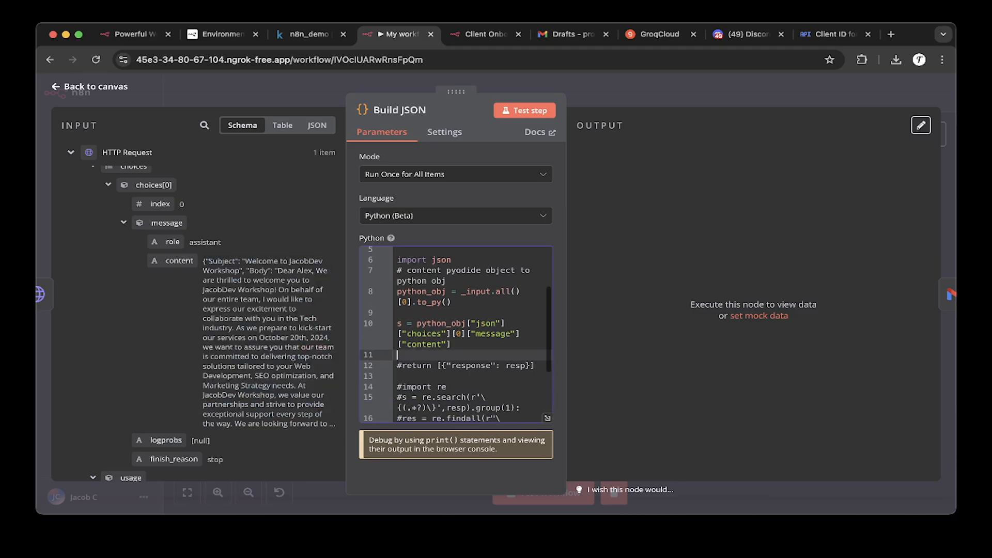
- Examine the end of the Build JSON code, where json.loads(s) parses the content and return [res] outputs it
scroll(455, 361, "down", 2)
left_click(398, 372)
left_click(398, 362)
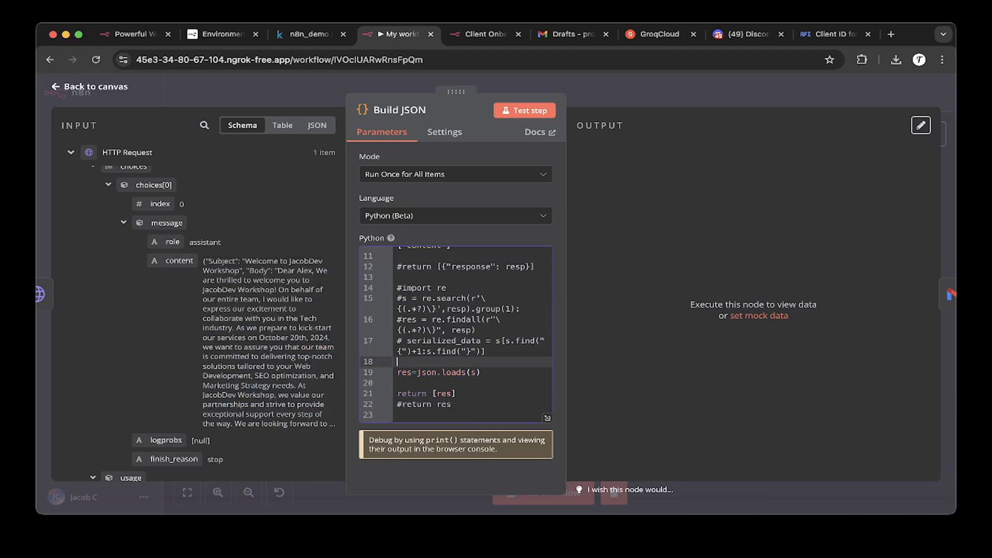
left_click_drag(481, 372, 402, 372)
left_click(398, 383)
left_click_drag(457, 393, 398, 394)
left_click(398, 383)
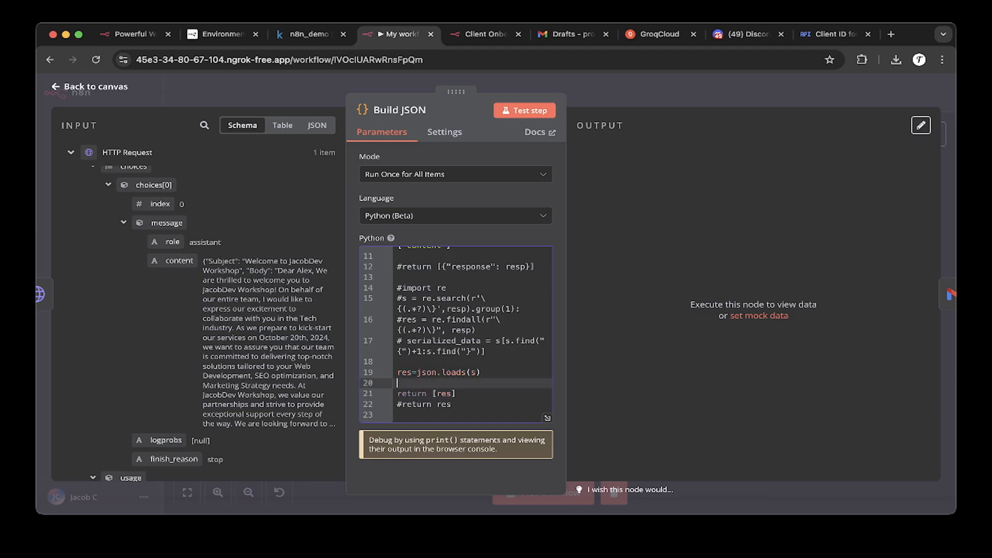
- Test the upper Build JSON step, look over its Subject and Body output, and return to the canvas
left_click(524, 110)
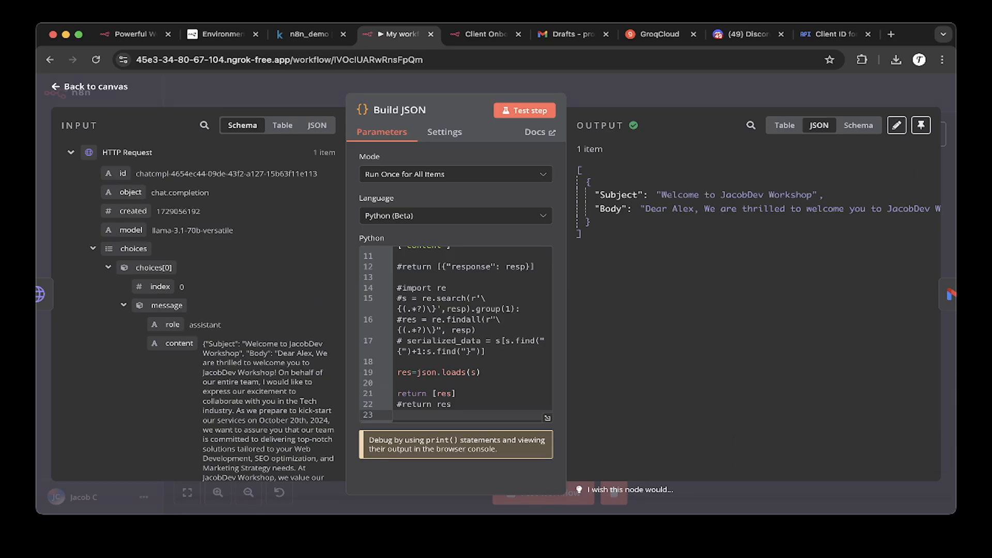
key("Escape")
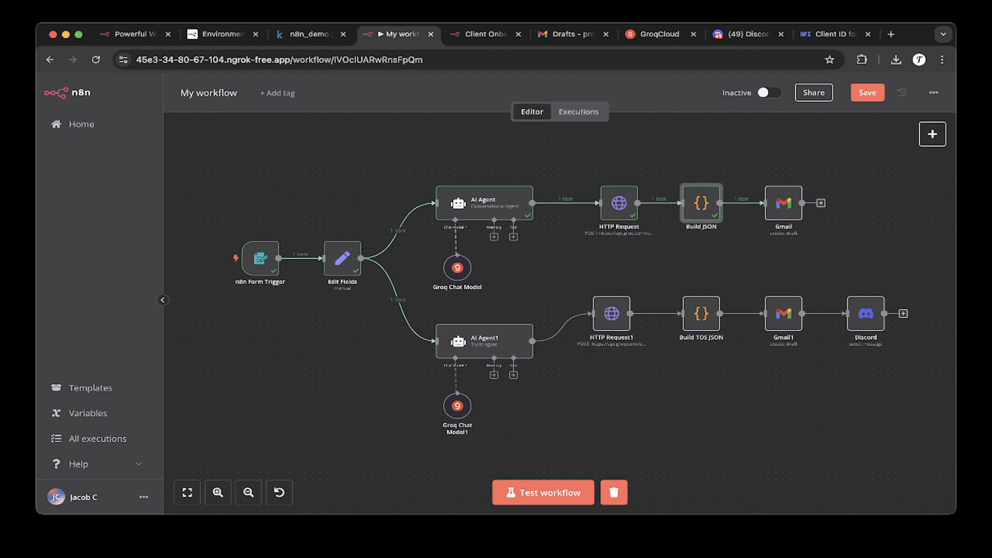
- Open the upper Gmail node and review its Subject and Message expressions, {{ $json.Subject }} and {{ $json.Body }}
double_click(783, 203)
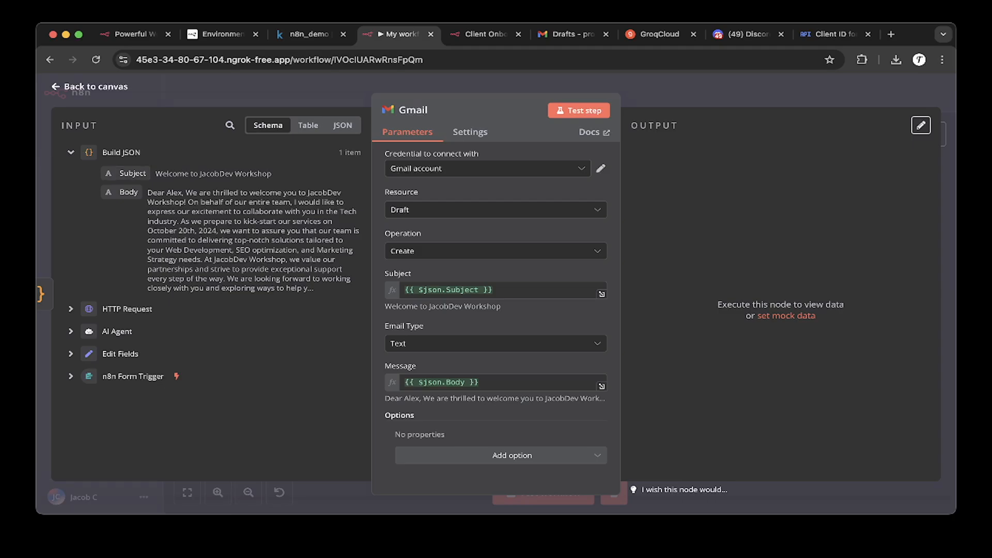
left_click(464, 290)
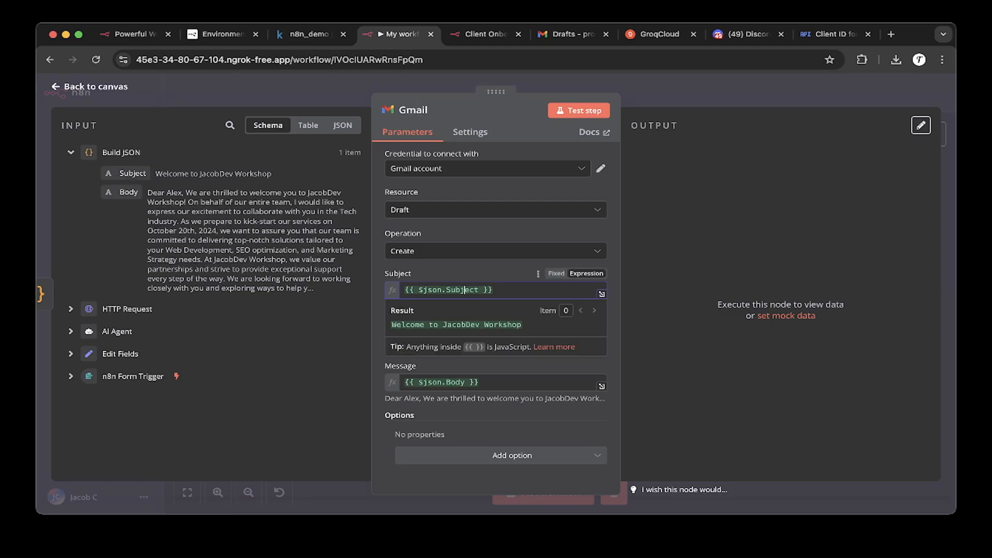
key("super+a")
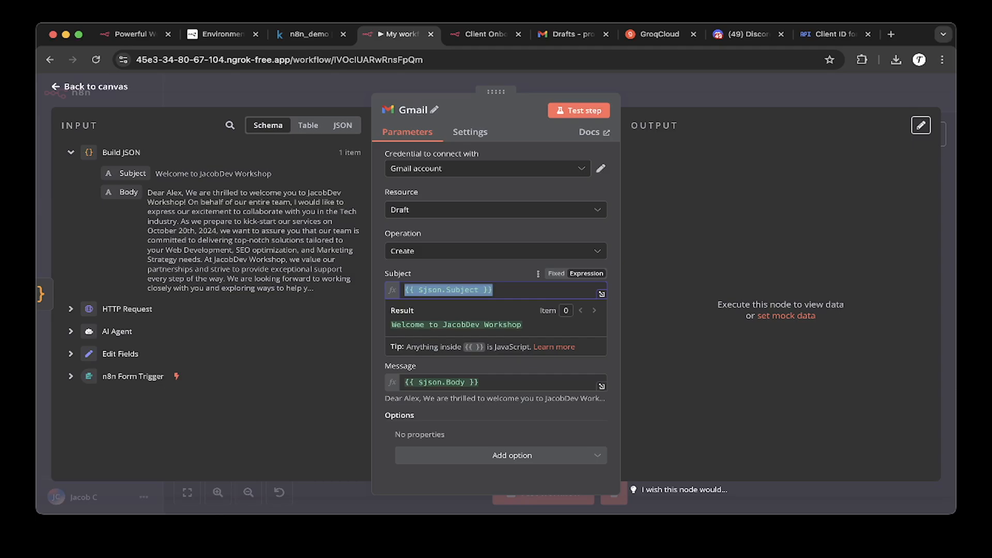
left_click(496, 274)
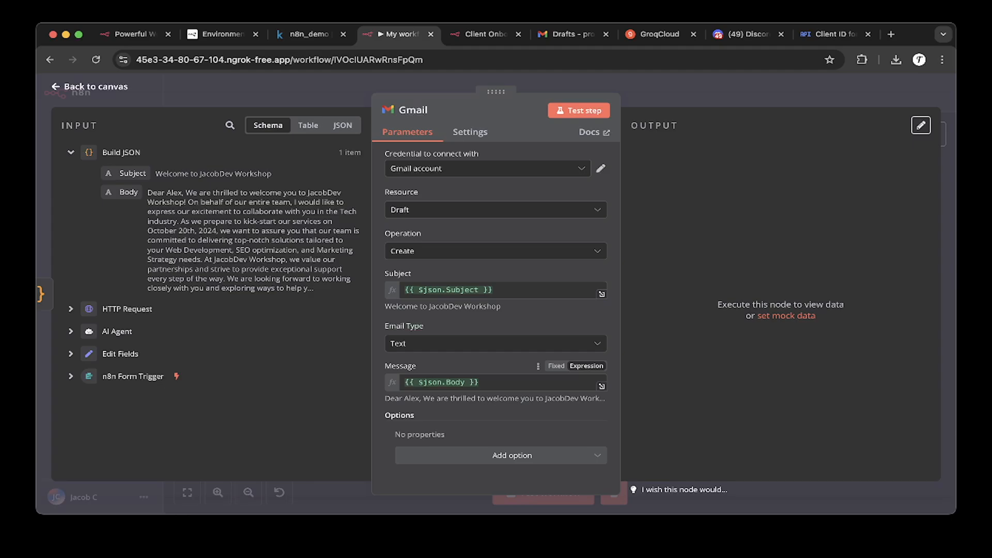
scroll(496, 305, "down", 1)
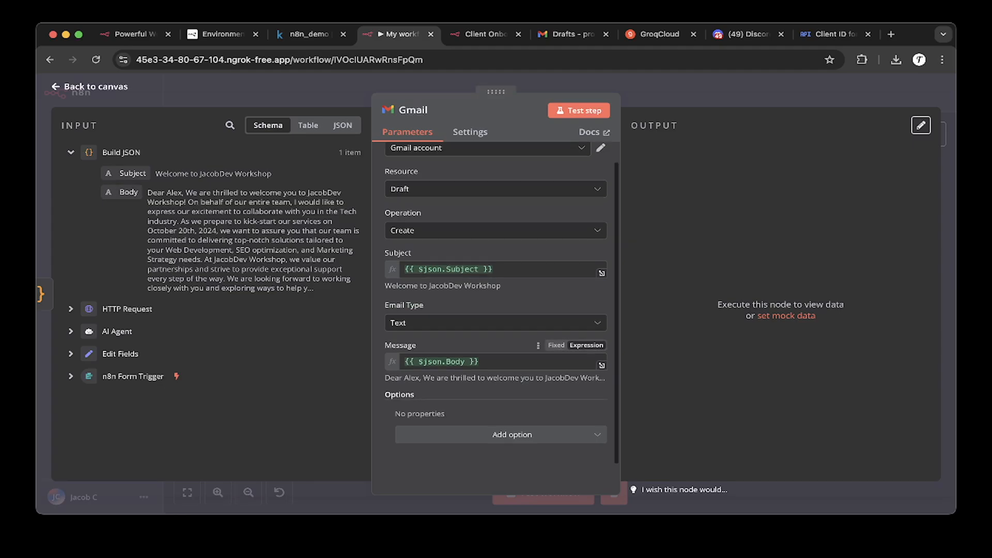
scroll(496, 305, "up", 1)
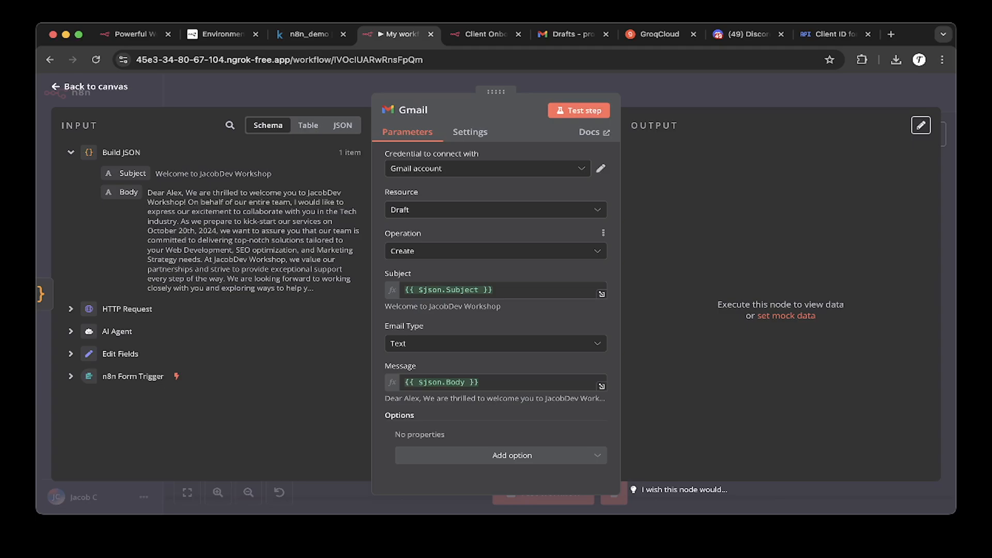
scroll(496, 305, "down", 1)
scroll(495, 305, "up", 1)
- Look through the Gmail node's Resource and Operation choices, keeping Draft and Create
left_click(496, 210)
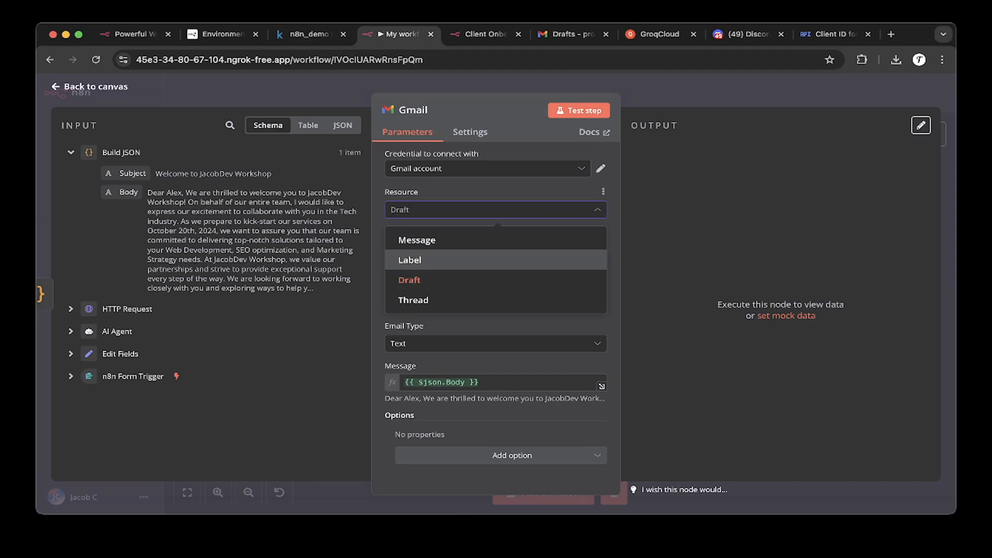
left_click(496, 210)
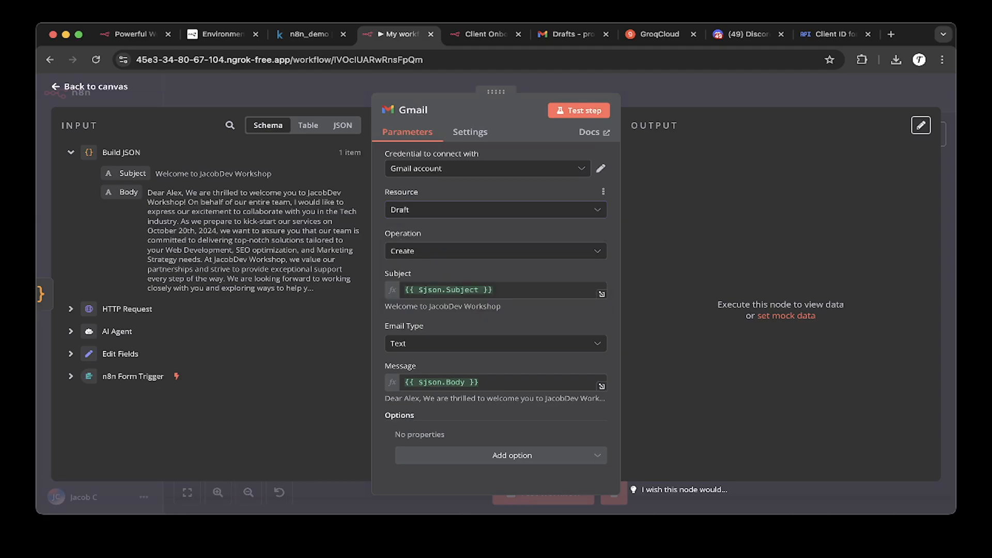
left_click(496, 250)
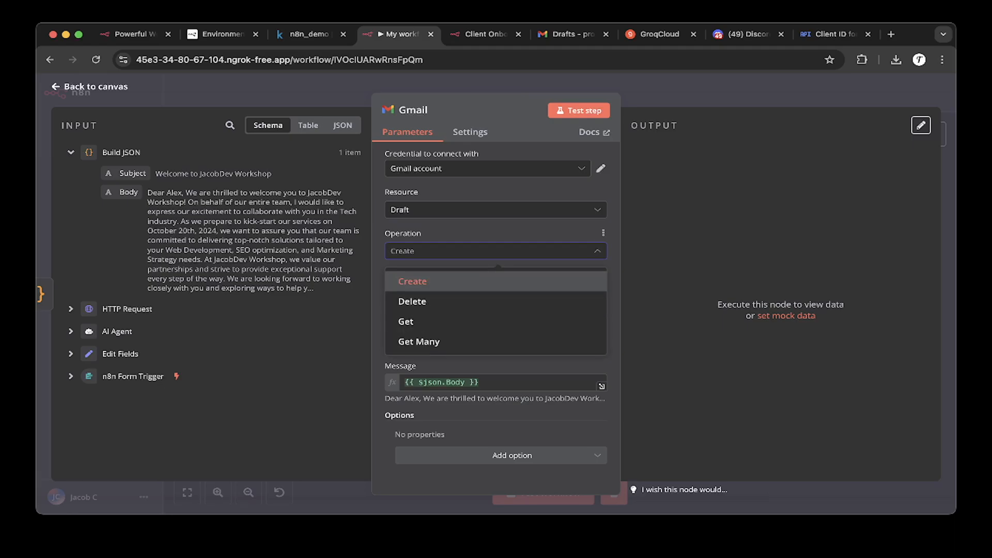
left_click(412, 281)
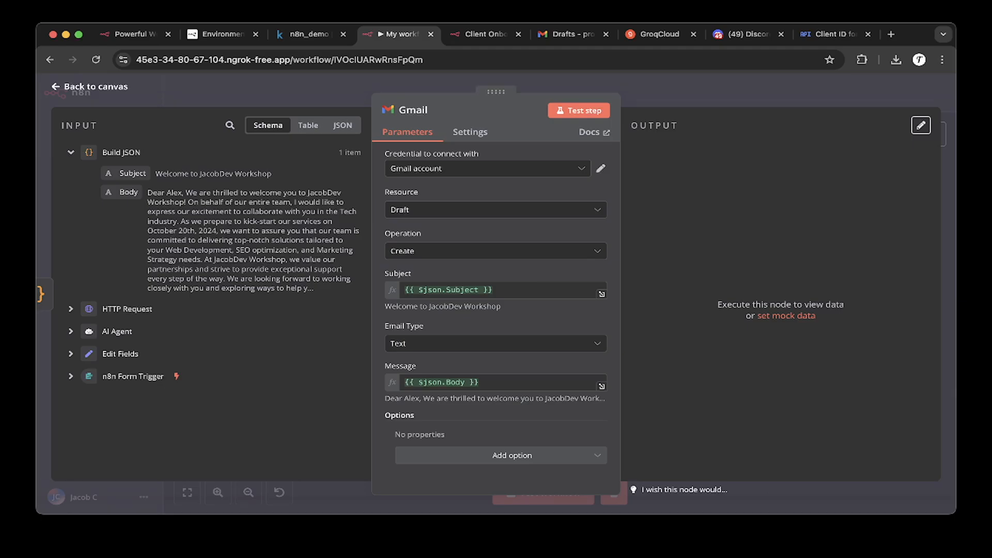
- Test the upper Gmail step to create the welcome draft, and look over its JSON output
left_click(579, 110)
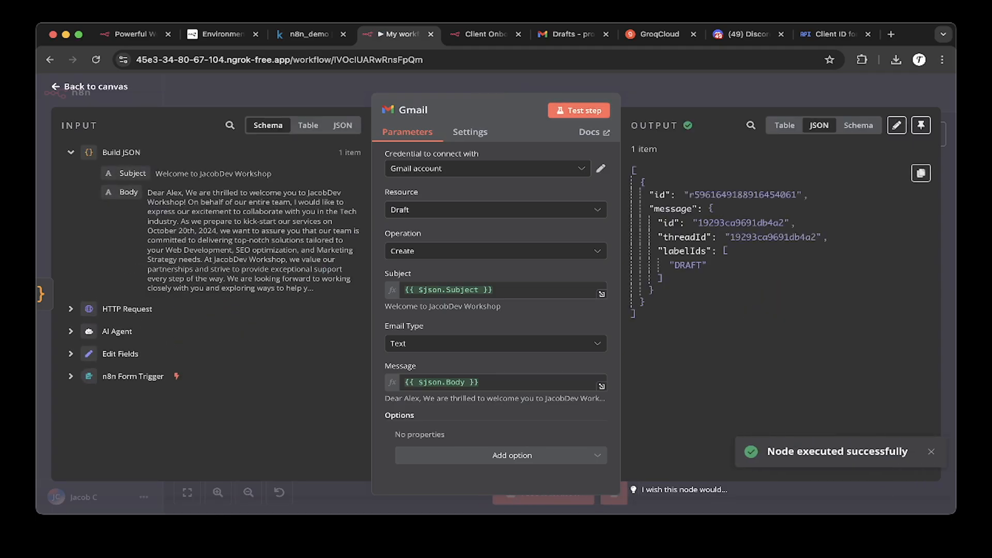
left_click_drag(632, 171, 765, 330)
left_click(764, 331)
- Switch to Gmail to read the "Welcome to JacobDev Workshop" draft, and return to the n8n workflow canvas
left_click(573, 34)
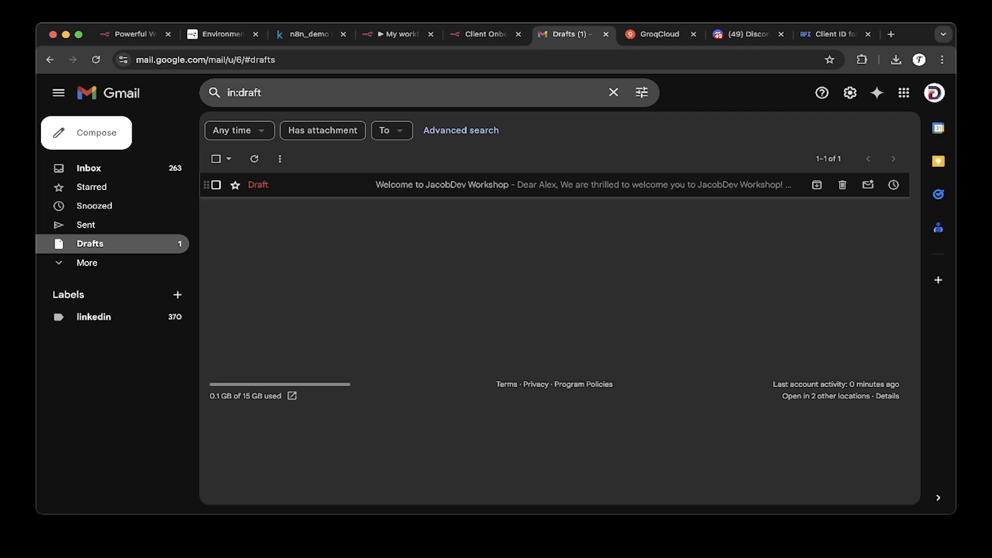
left_click(537, 185)
left_click_drag(631, 418, 554, 279)
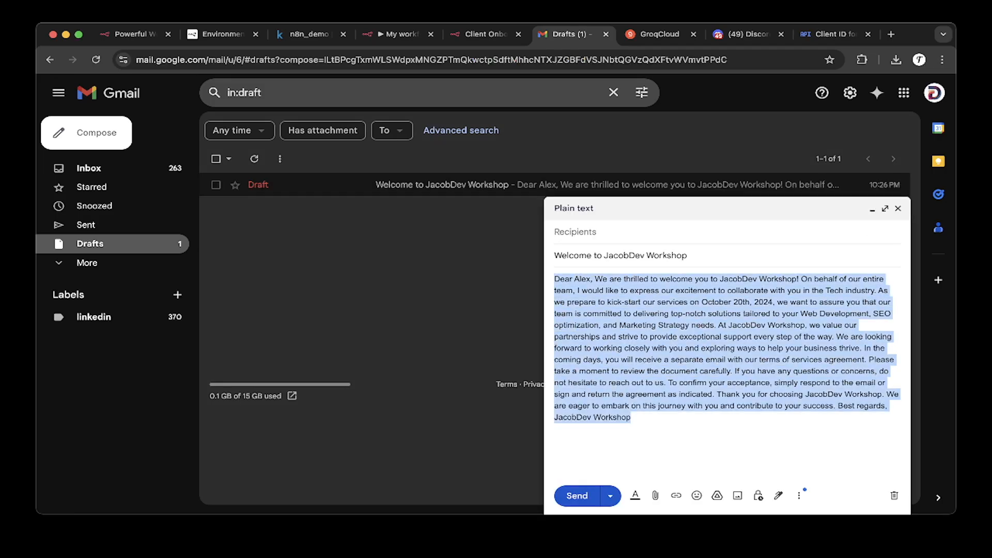
left_click(636, 360)
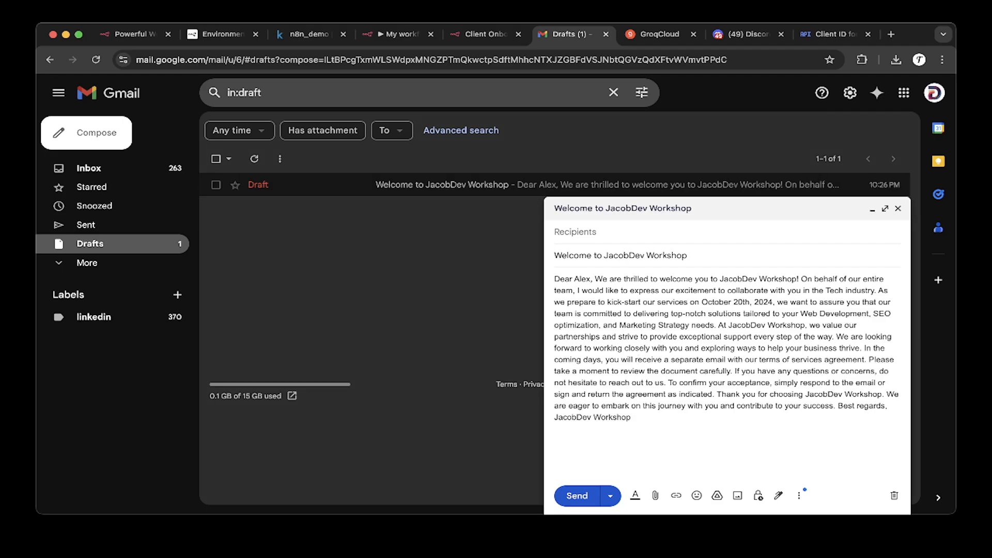
left_click(399, 35)
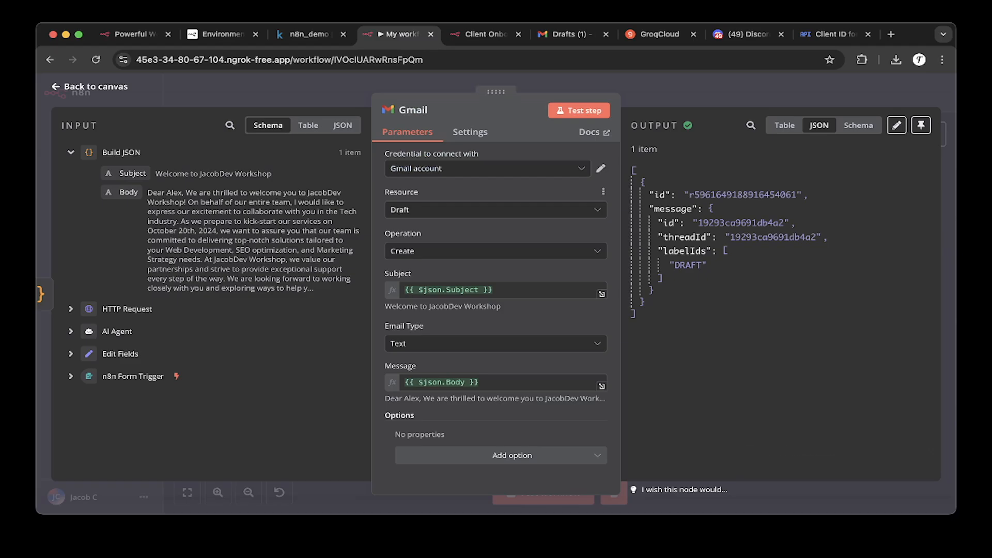
key("Escape")
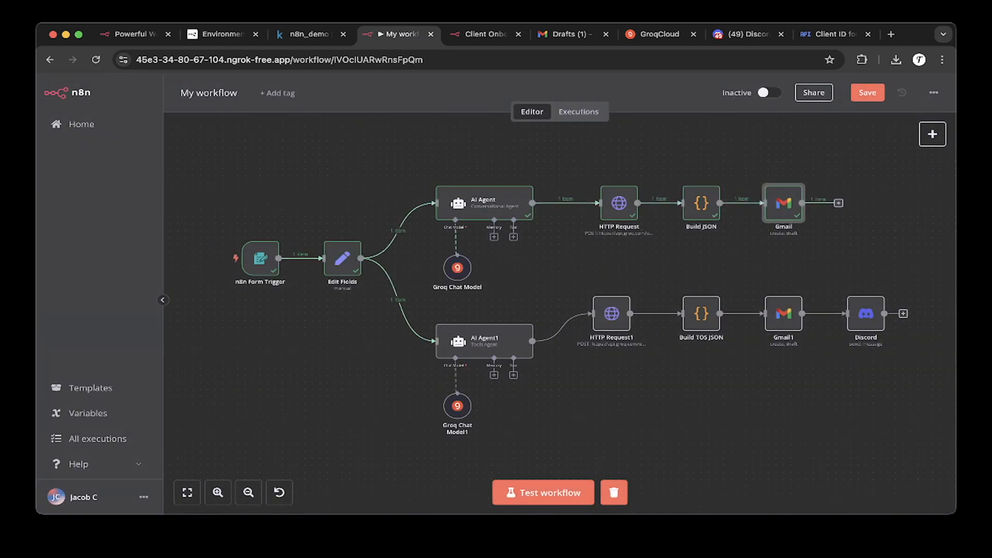
- Open AI Agent1 and review its agent type choices and prompt text, keeping Tools Agent
scroll(559, 310, "right", 1)
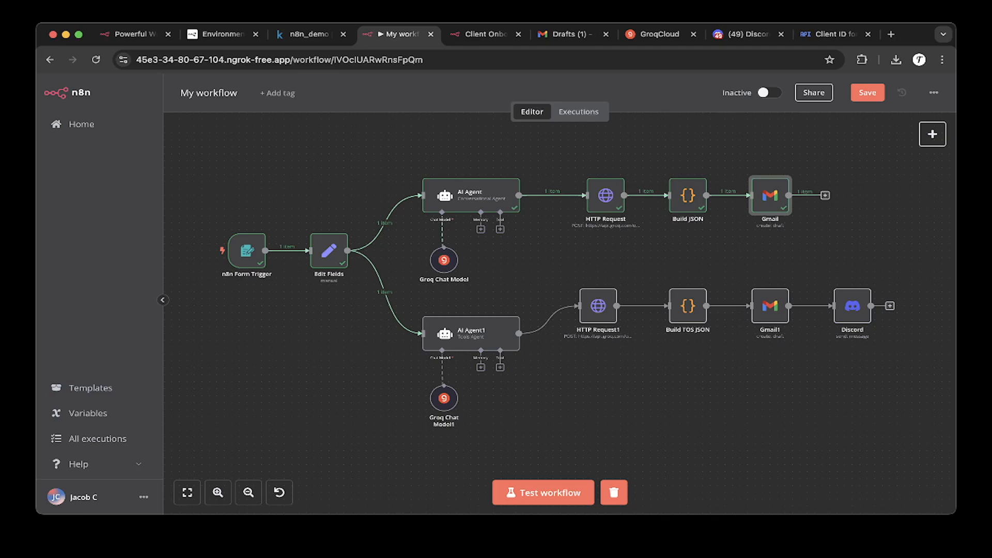
scroll(560, 310, "up", 1)
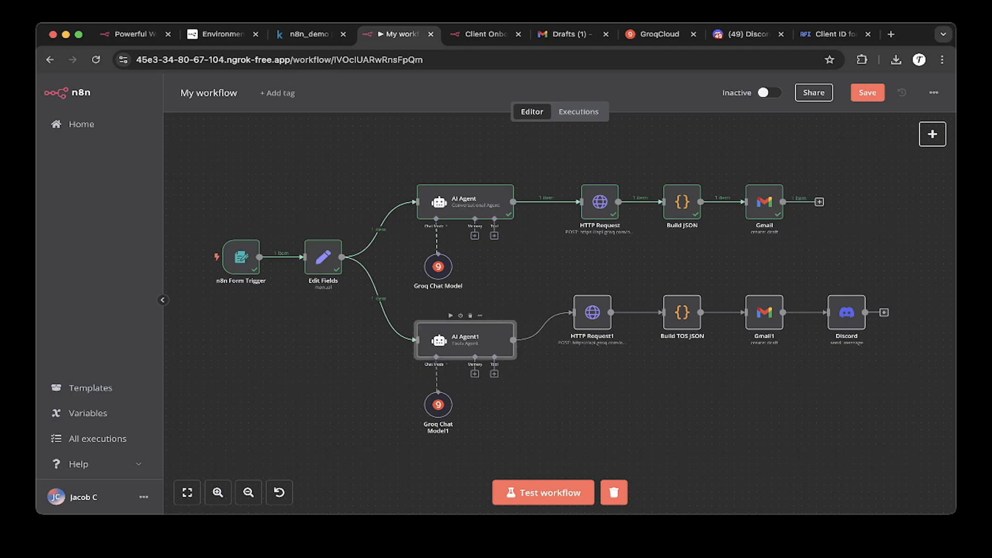
double_click(465, 340)
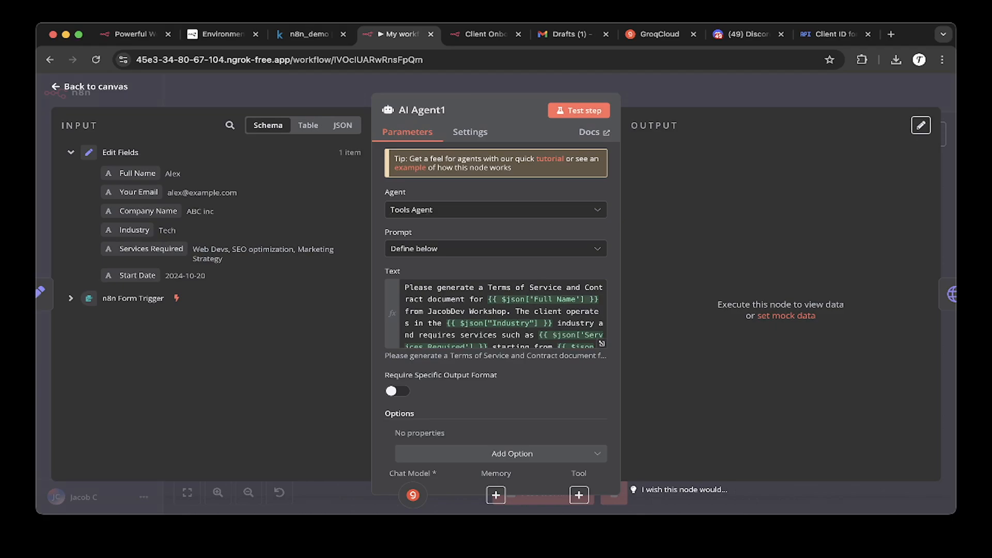
scroll(496, 300, "down", 1)
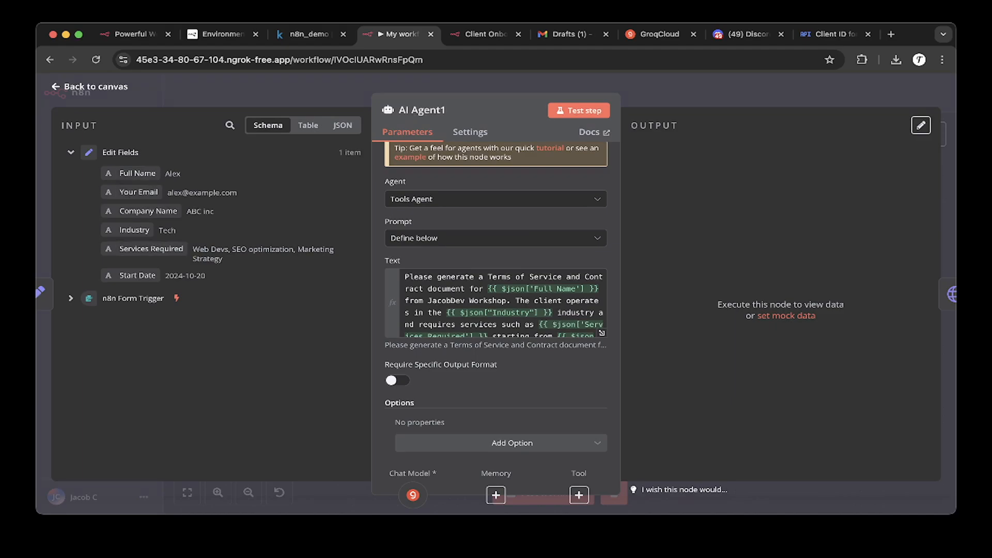
scroll(496, 305, "down", 1)
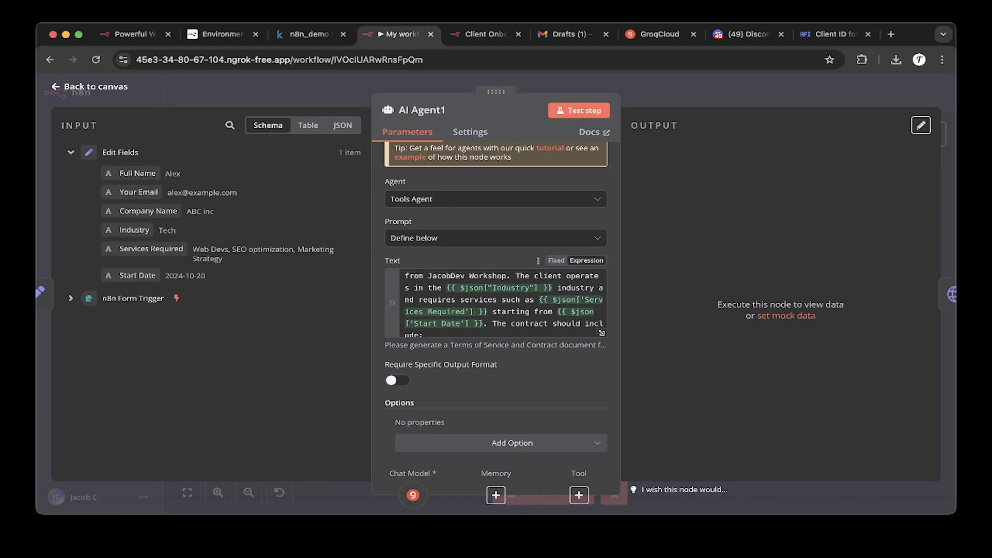
left_click(495, 199)
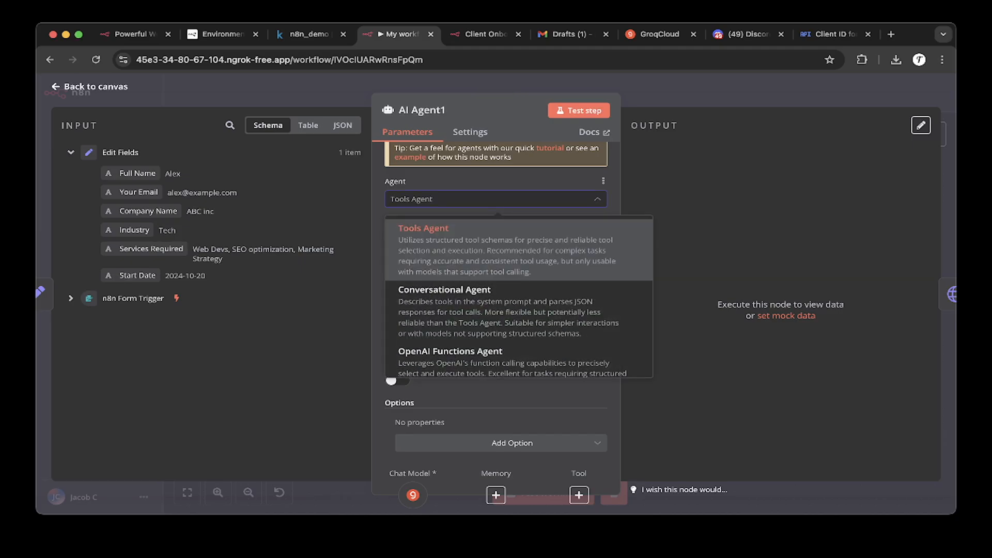
left_click(496, 199)
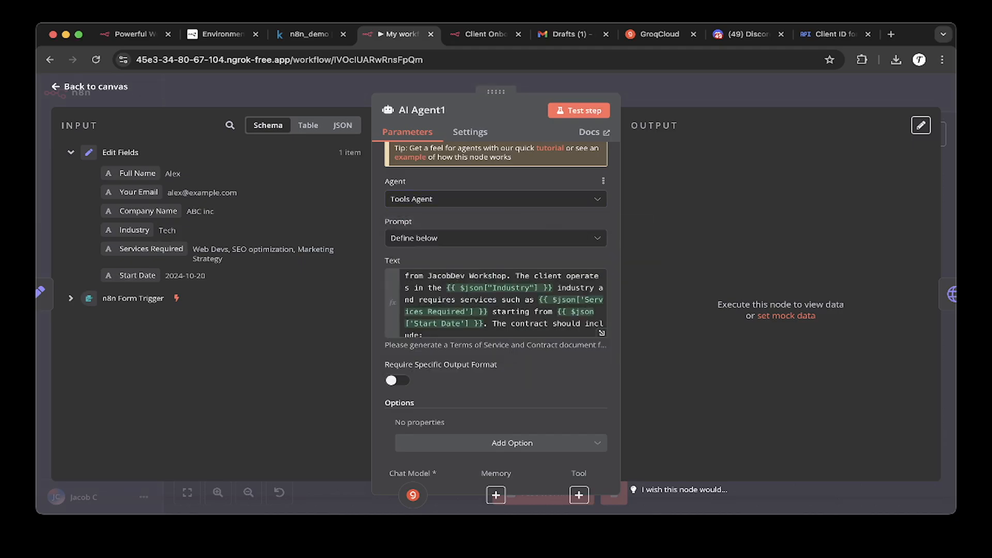
scroll(496, 303, "down", 1)
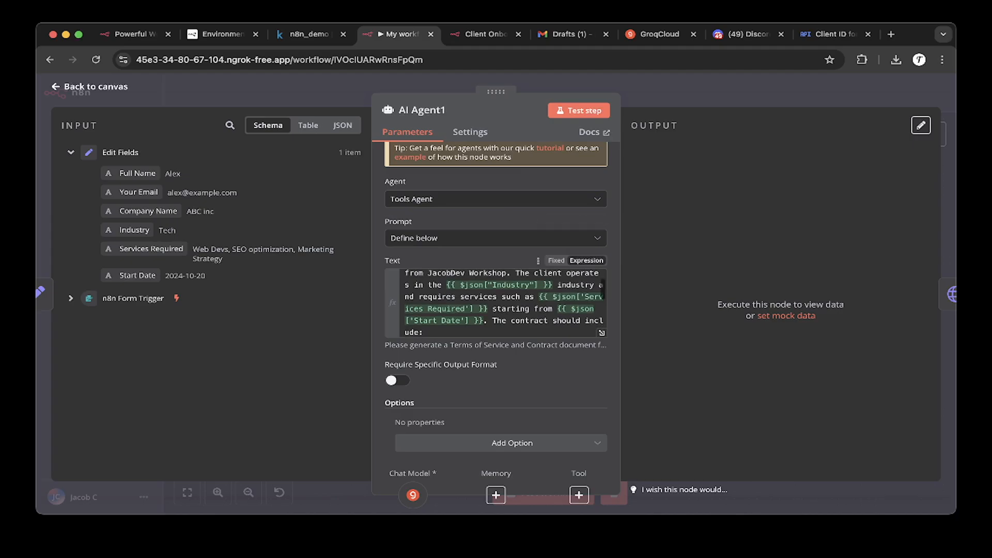
- Expand AI Agent1's prompt expression and examine the opening paragraph requesting a Terms of Service and Contract document with the client's fields
left_click(601, 333)
left_click(440, 286)
key("super+a")
left_click(441, 285)
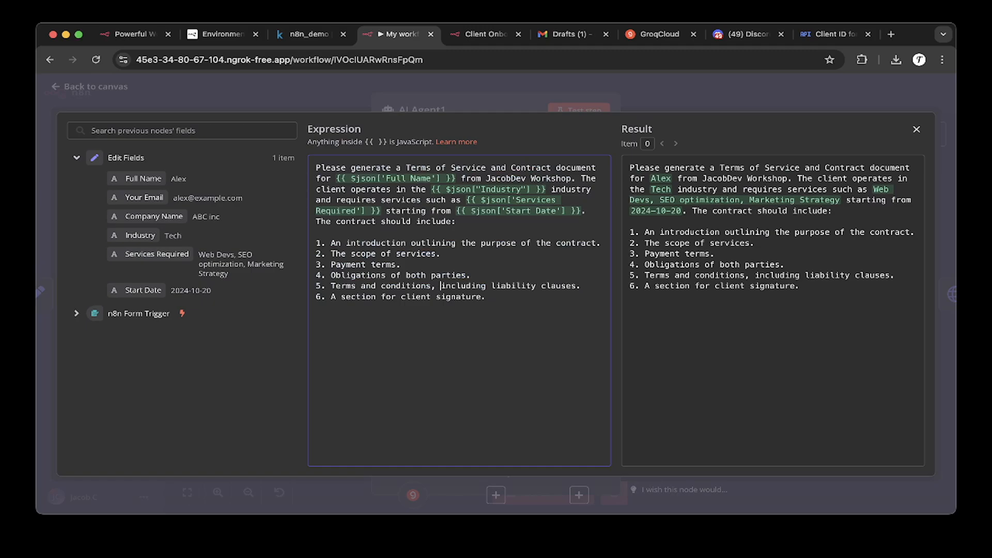
triple_click(441, 199)
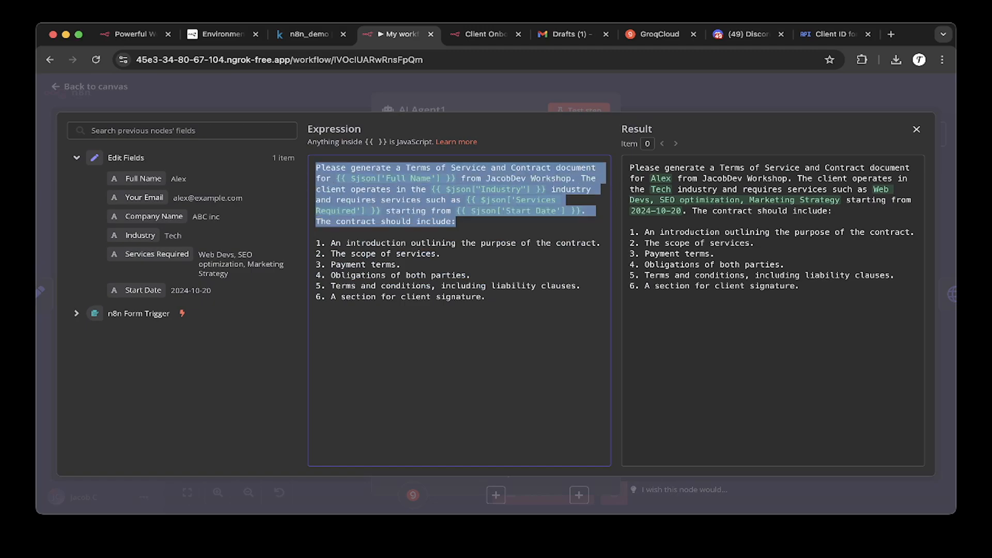
left_click(457, 222)
left_click_drag(457, 221, 316, 167)
left_click(491, 243)
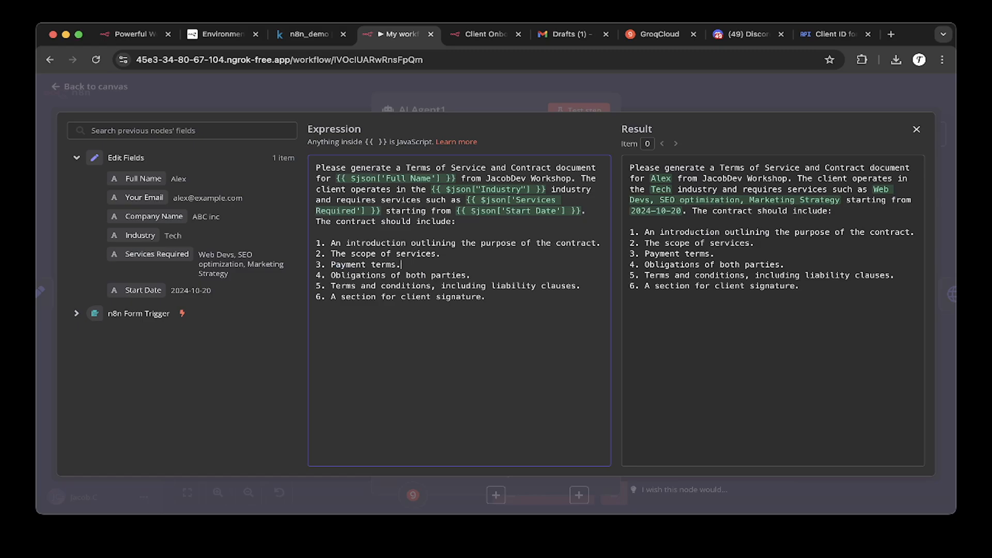
- Examine the prompt's numbered list of contract sections, compare the expression with its resolved result, and close the expression editor
left_click_drag(485, 296, 335, 297)
left_click(486, 296)
left_click_drag(486, 296, 317, 222)
left_click(381, 221)
left_click_drag(336, 179, 486, 297)
left_click(441, 253)
left_click_drag(631, 178, 799, 287)
left_click(790, 282)
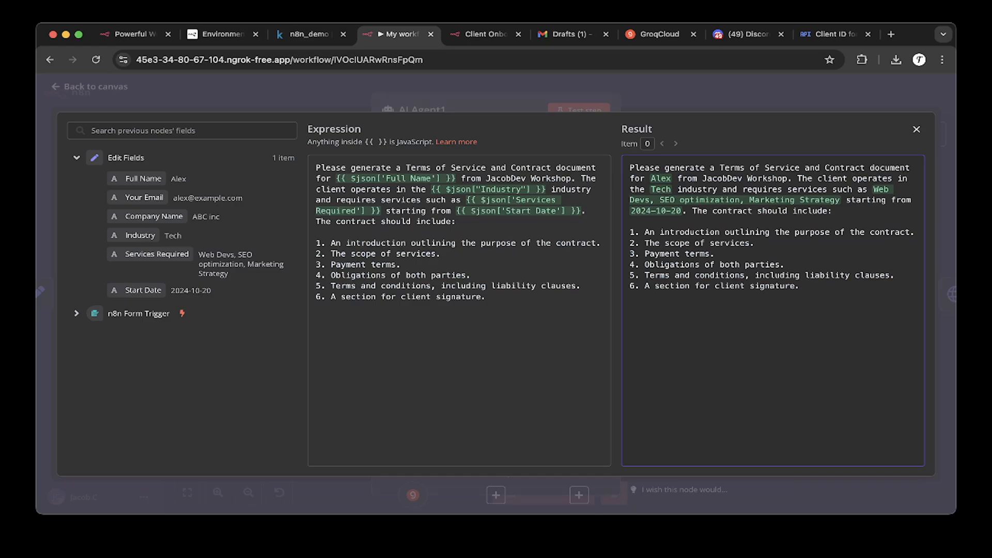
left_click(916, 129)
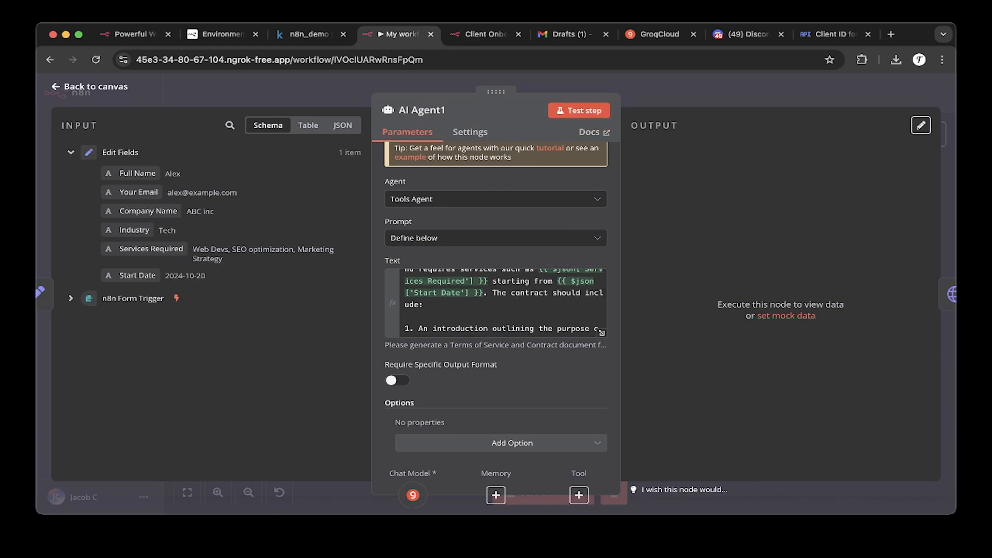
- Test the AI Agent1 step, read through the generated terms of service output, and return to the canvas
left_click(578, 110)
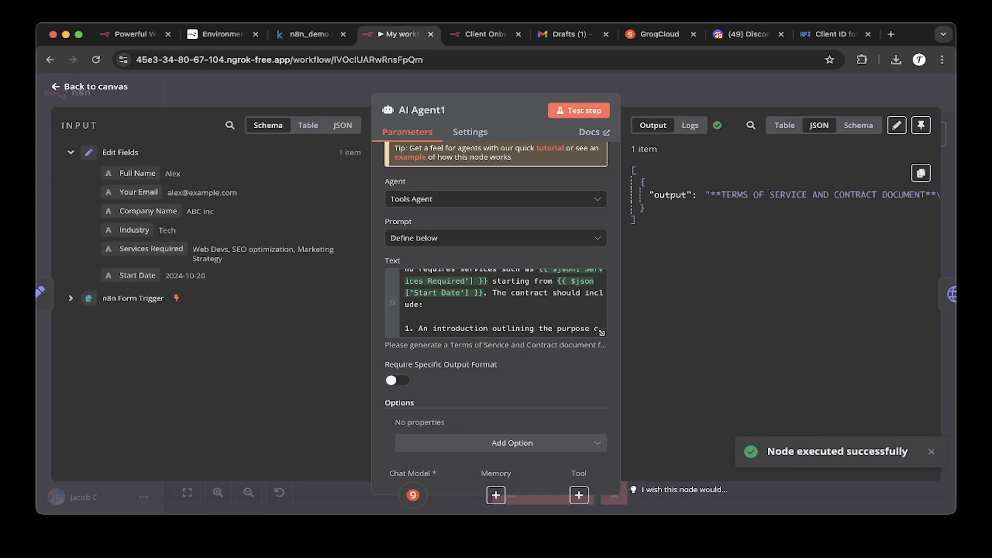
scroll(785, 289, "right", 1)
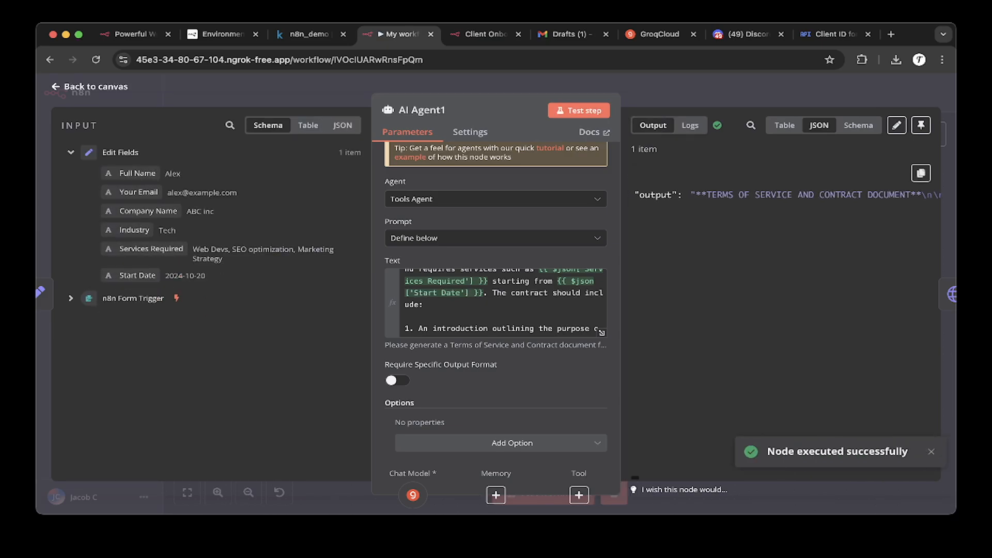
scroll(785, 195, "right", 15)
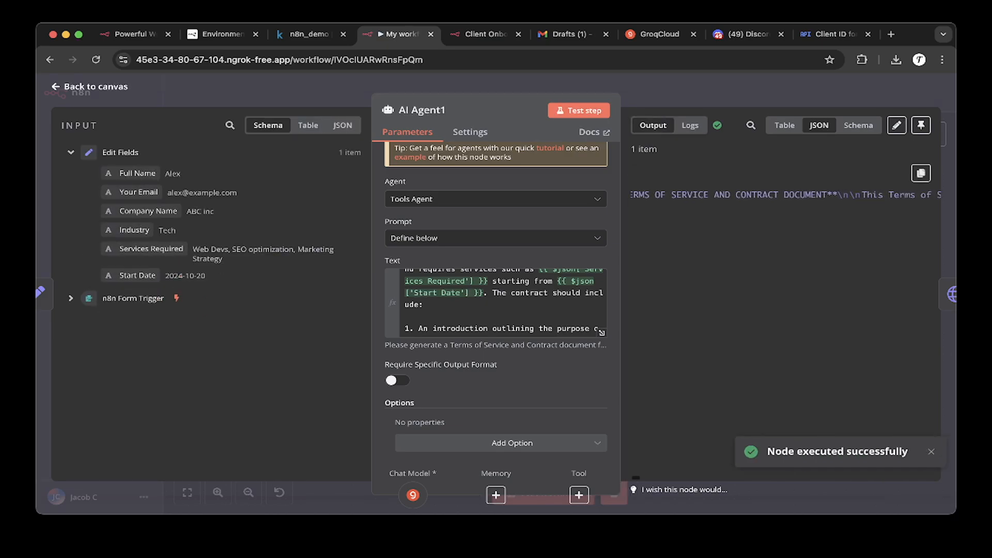
scroll(785, 194, "right", 15)
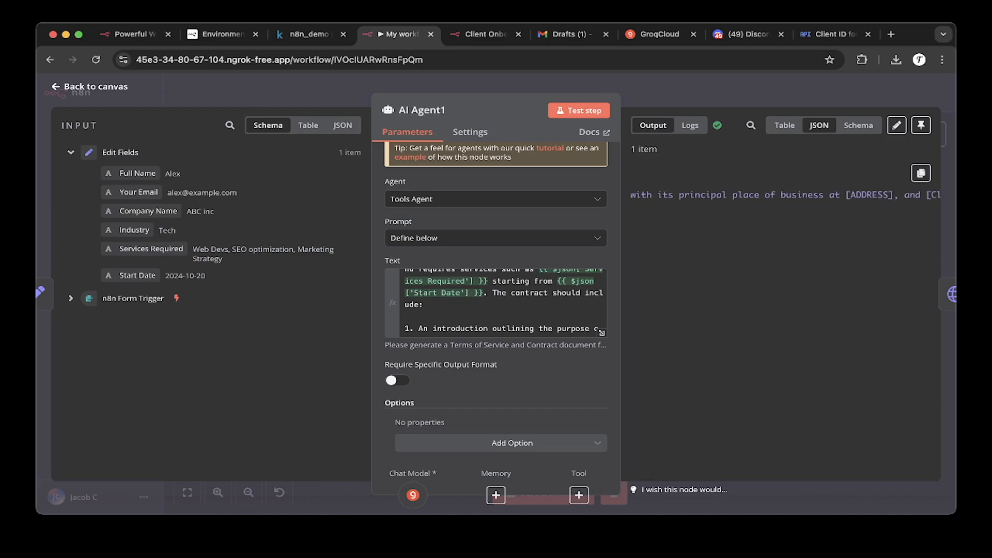
scroll(785, 194, "right", 8)
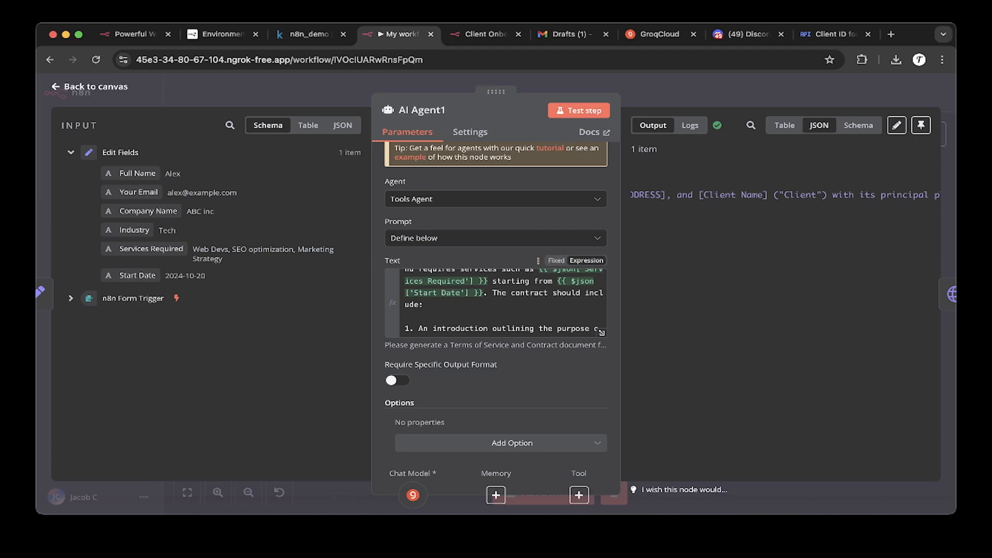
key("Escape")
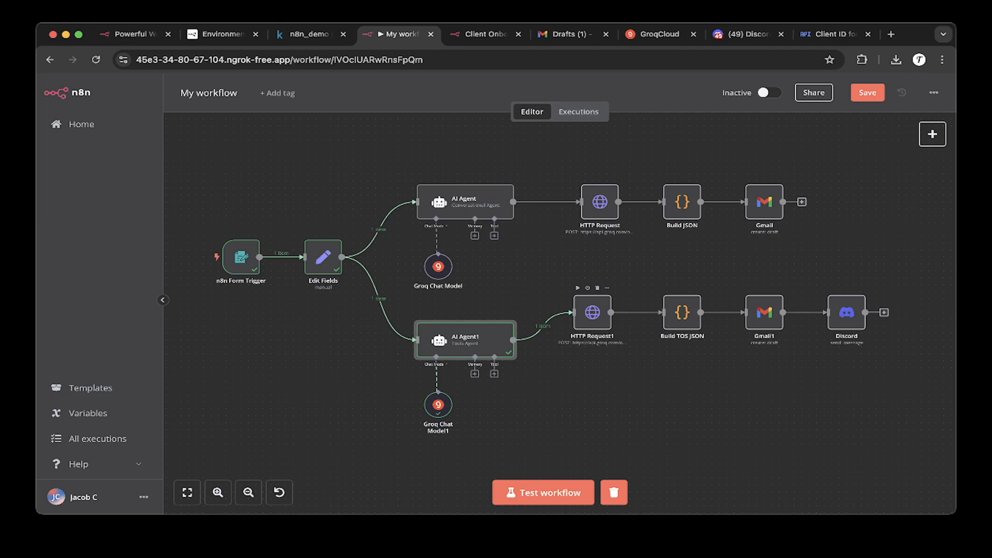
- Open HTTP Request1 and review the AI Agent1 input text and the node's JSON body settings
left_click(592, 312)
double_click(592, 312)
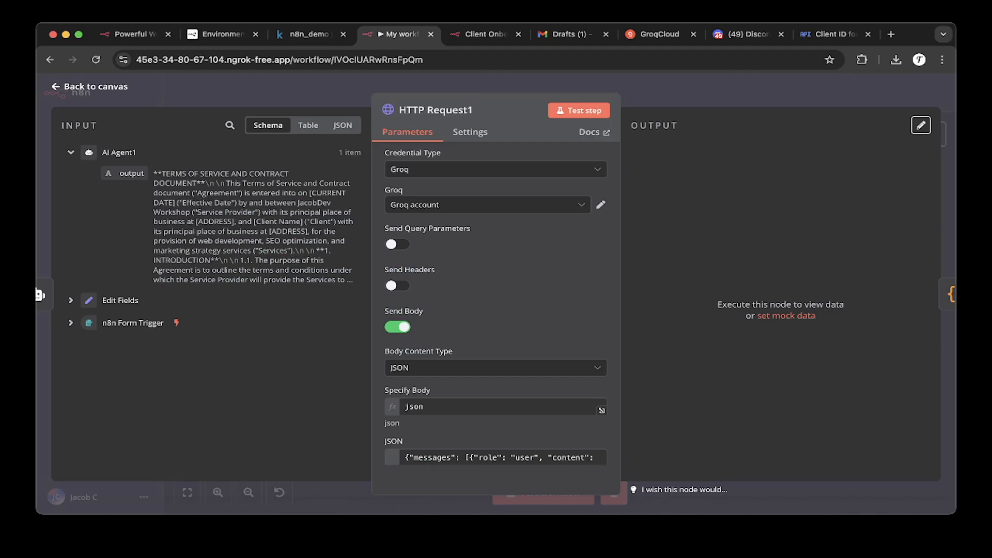
left_click_drag(153, 173, 274, 270)
left_click(273, 270)
scroll(496, 269, "down", 2)
scroll(496, 269, "up", 2)
scroll(495, 305, "down", 3)
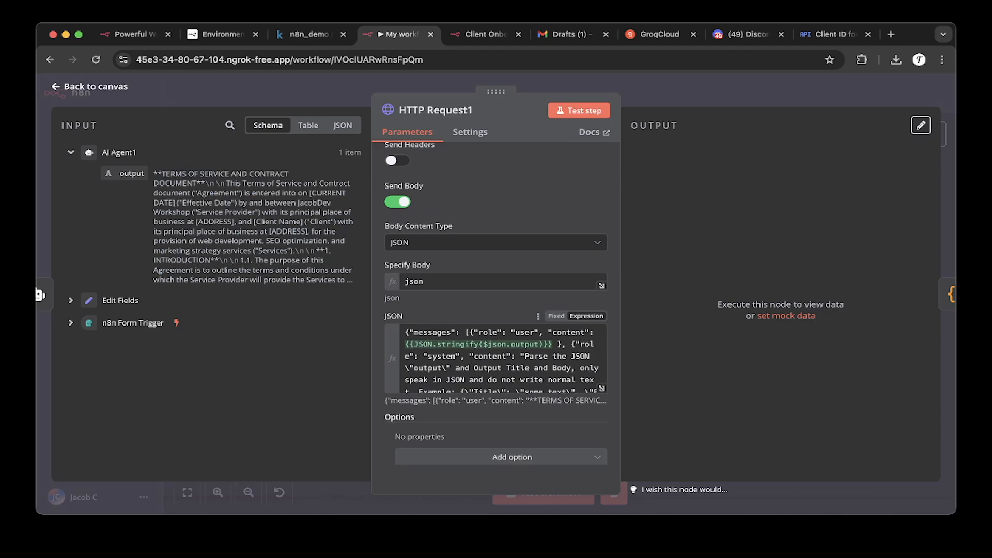
scroll(496, 361, "down", 5)
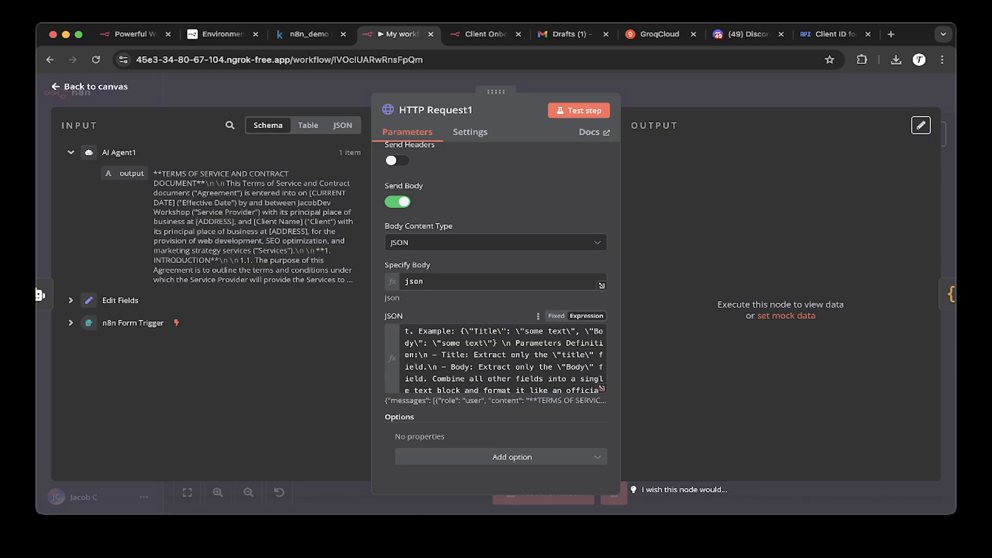
- Expand HTTP Request1's JSON body expression and examine the AI Agent1 output that feeds the user message
left_click(602, 388)
key("super+a")
key("Right")
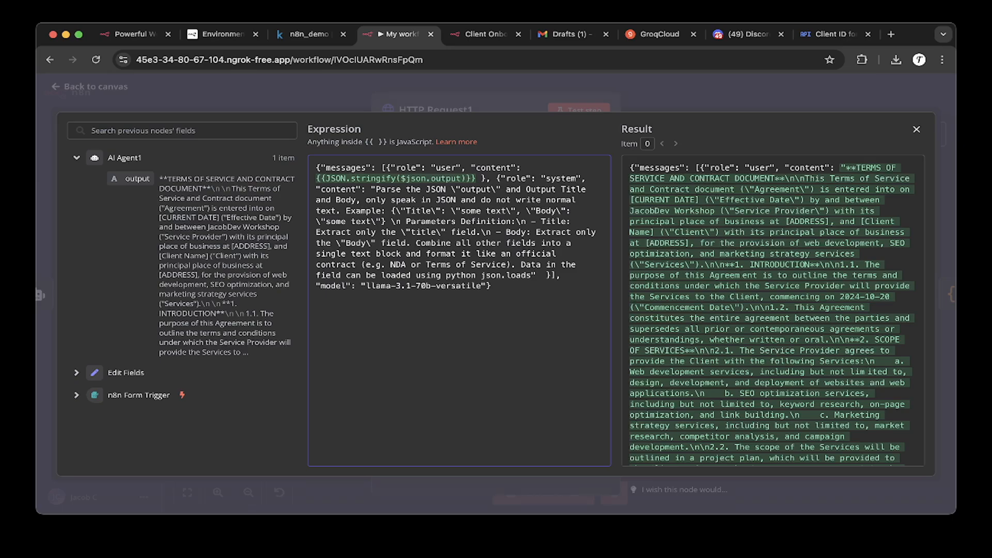
left_click_drag(160, 179, 250, 354)
left_click(250, 353)
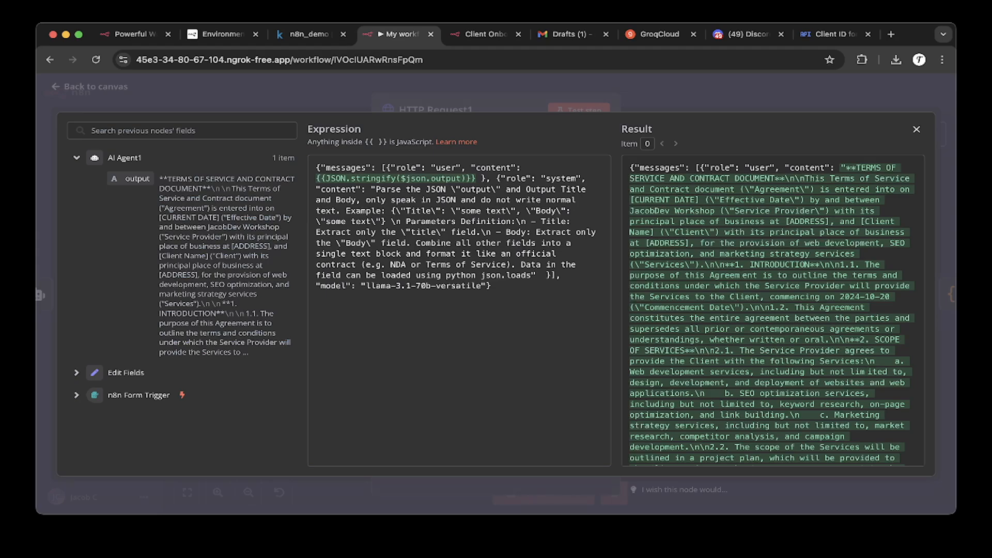
- Examine the system message's Title and Body example, parameter definitions and python json.loads instruction, and close the expression editor
left_click_drag(346, 211, 385, 221)
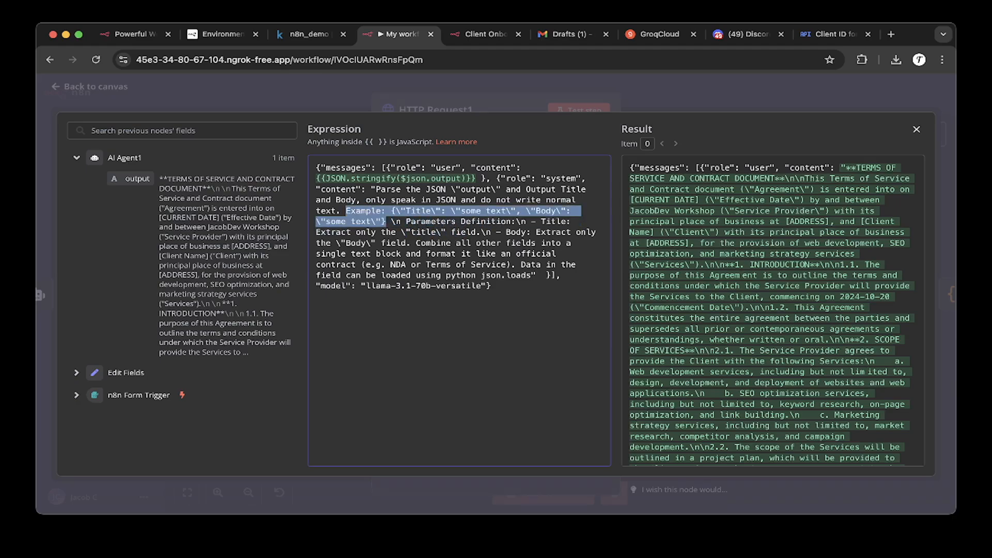
left_click(432, 211)
left_click_drag(346, 211, 521, 221)
left_click(381, 221)
left_click(522, 221)
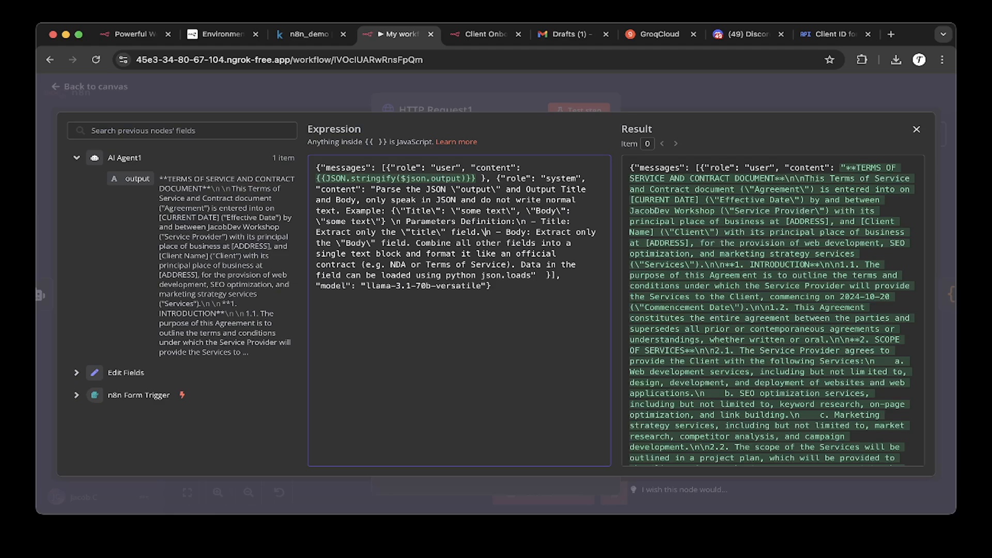
left_click_drag(506, 232, 531, 232)
left_click(536, 232)
left_click_drag(476, 276, 540, 275)
left_click(540, 275)
key("ctrl+a")
left_click(455, 264)
left_click(916, 129)
scroll(501, 358, "down", 1)
scroll(502, 358, "up", 2)
scroll(501, 358, "down", 2)
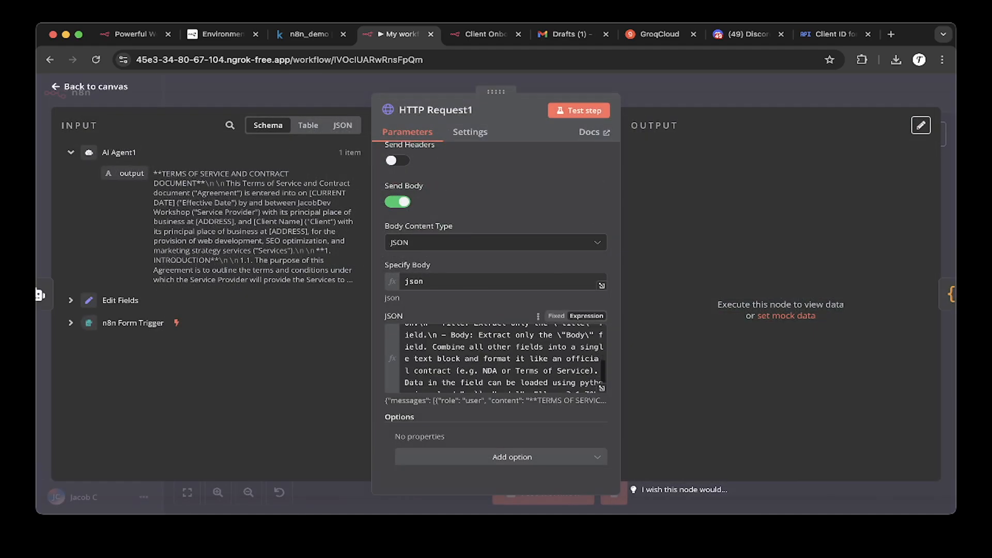
- Test the HTTP Request1 step, read the Title and Body in the returned message content, and return to the canvas
left_click(578, 110)
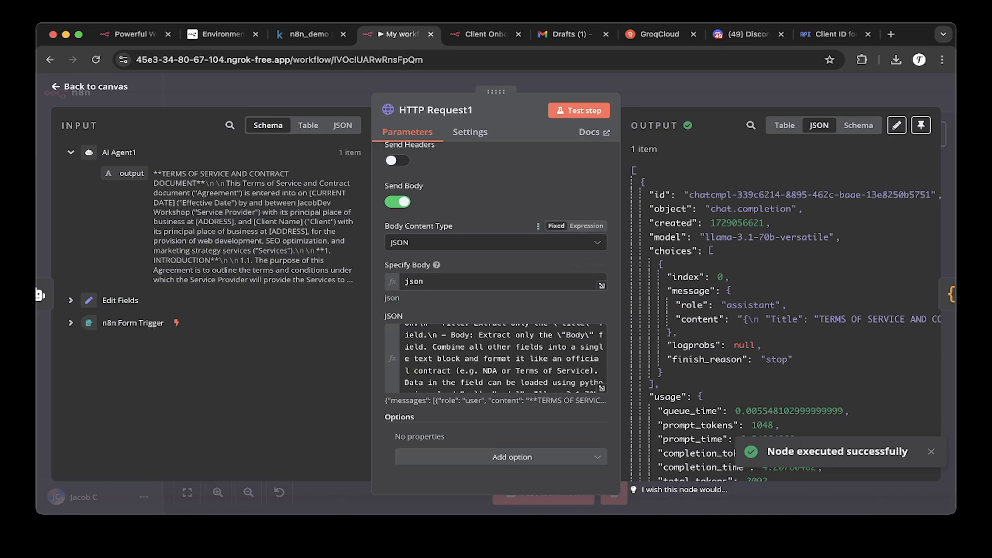
scroll(785, 324, "right", 10)
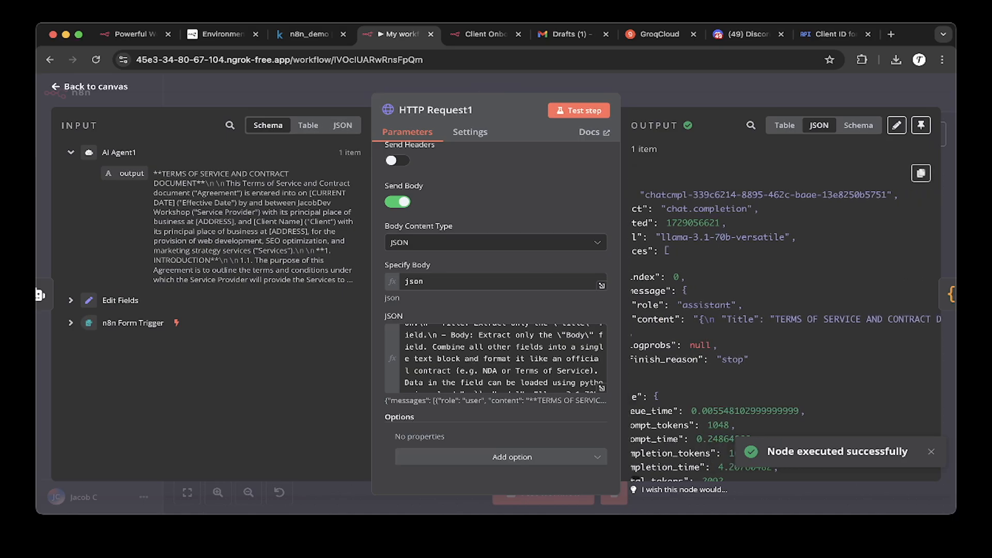
double_click(835, 319)
left_click(835, 320)
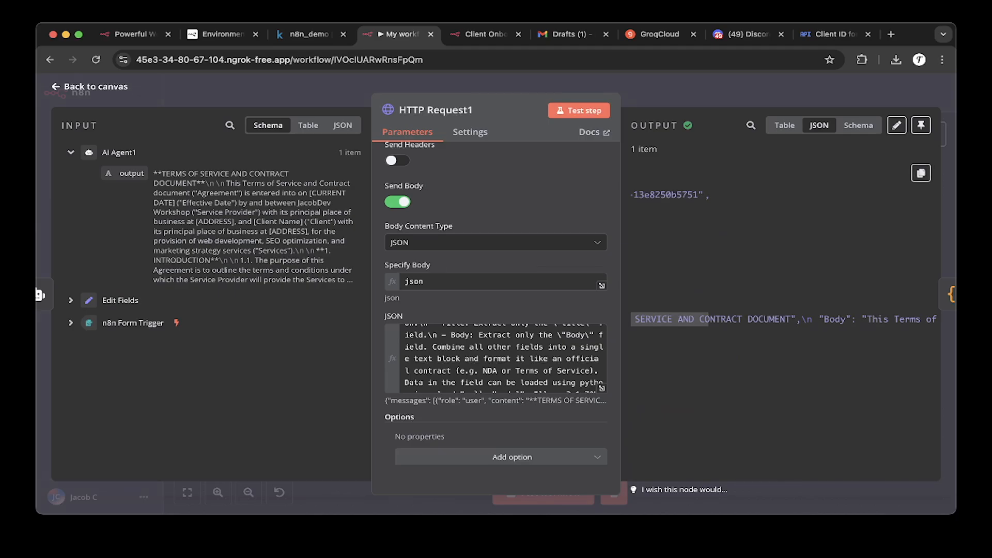
key("Escape")
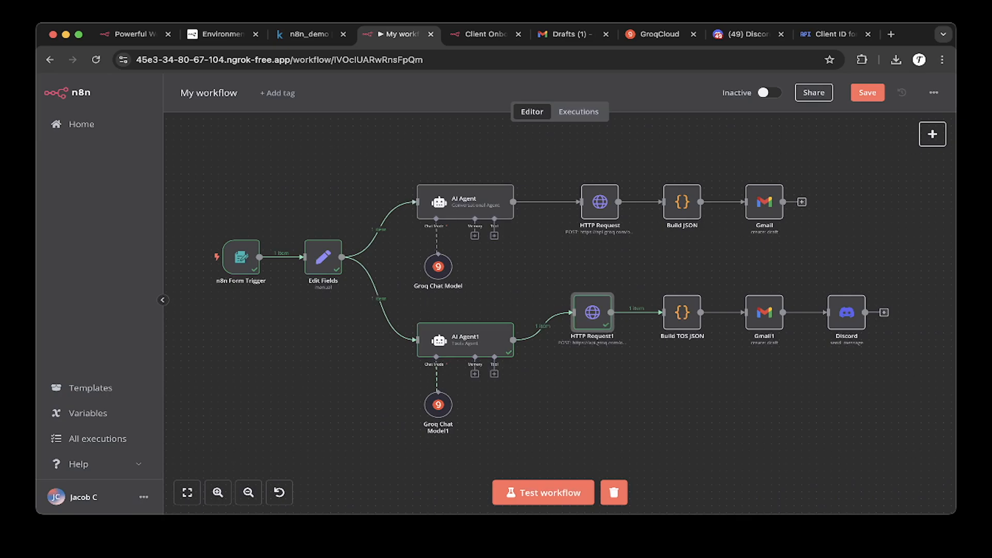
- Open the Build TOS JSON node and examine the message content in its HTTP Request1 input
double_click(682, 312)
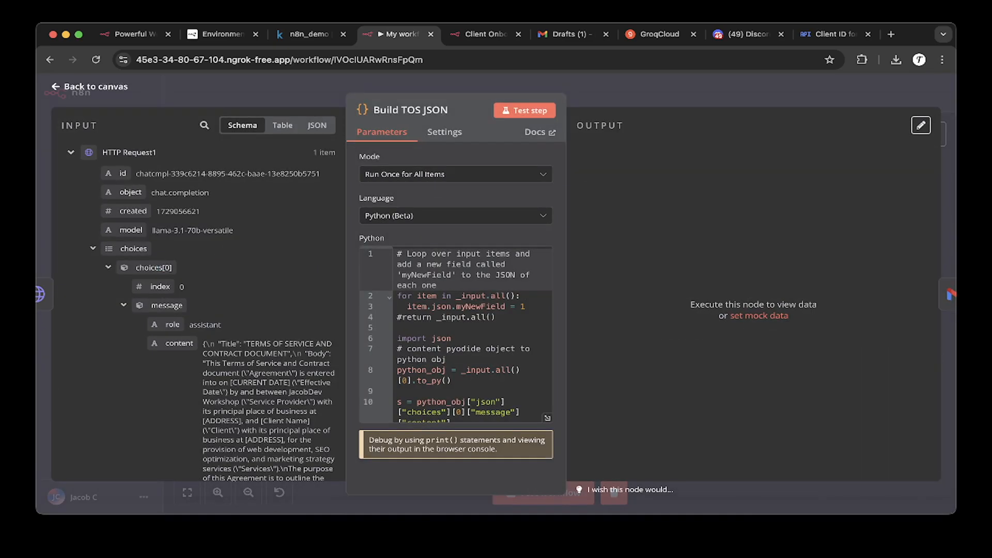
scroll(222, 320, "down", 2)
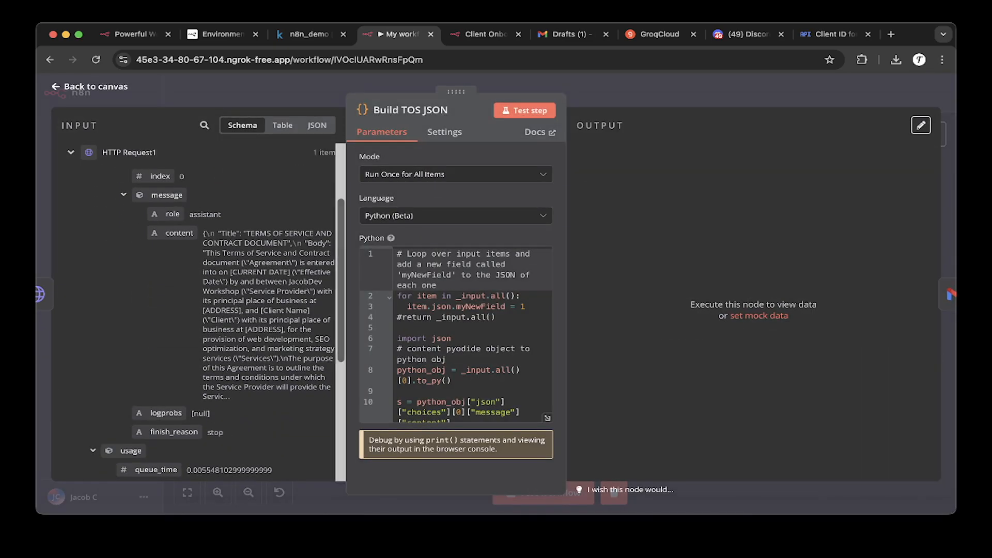
scroll(222, 320, "up", 1)
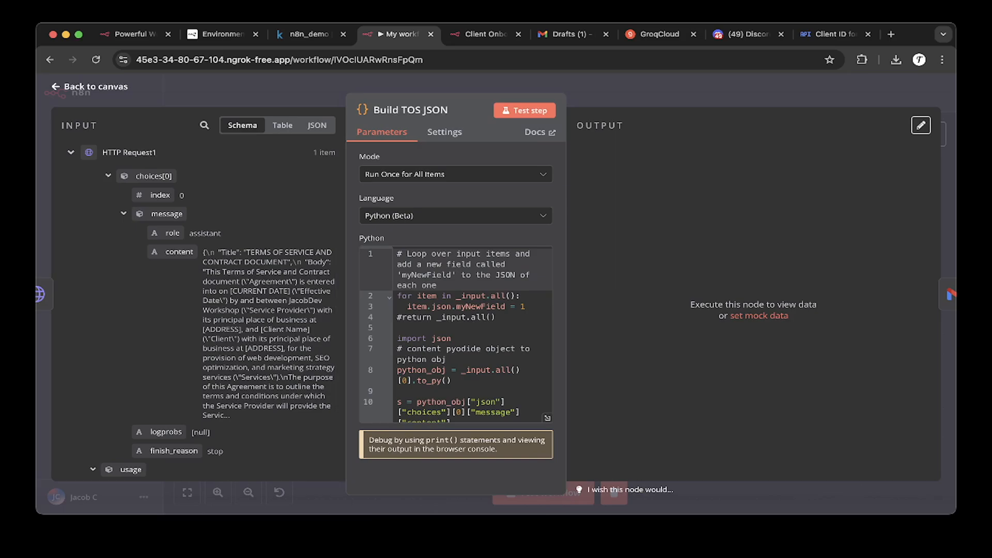
left_click_drag(203, 252, 230, 415)
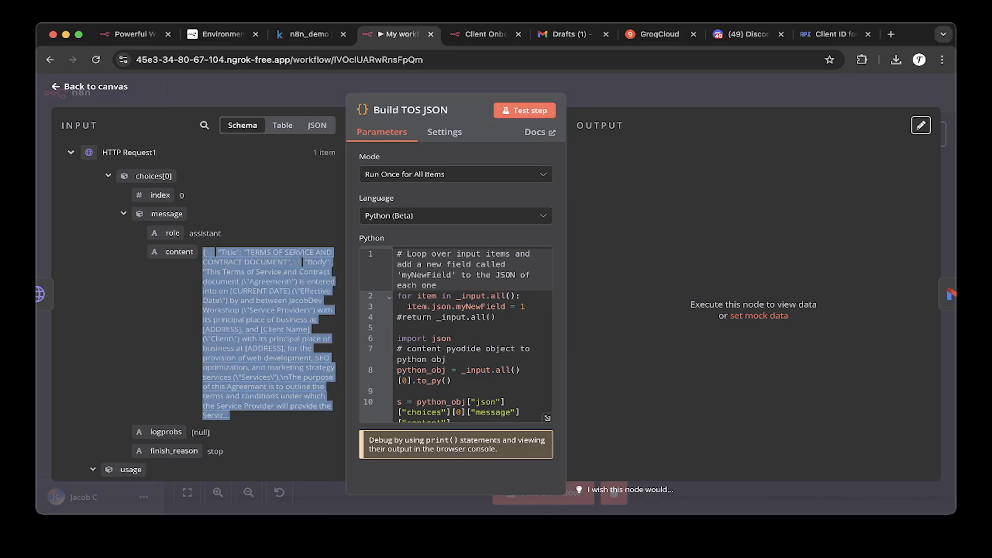
left_click(233, 416)
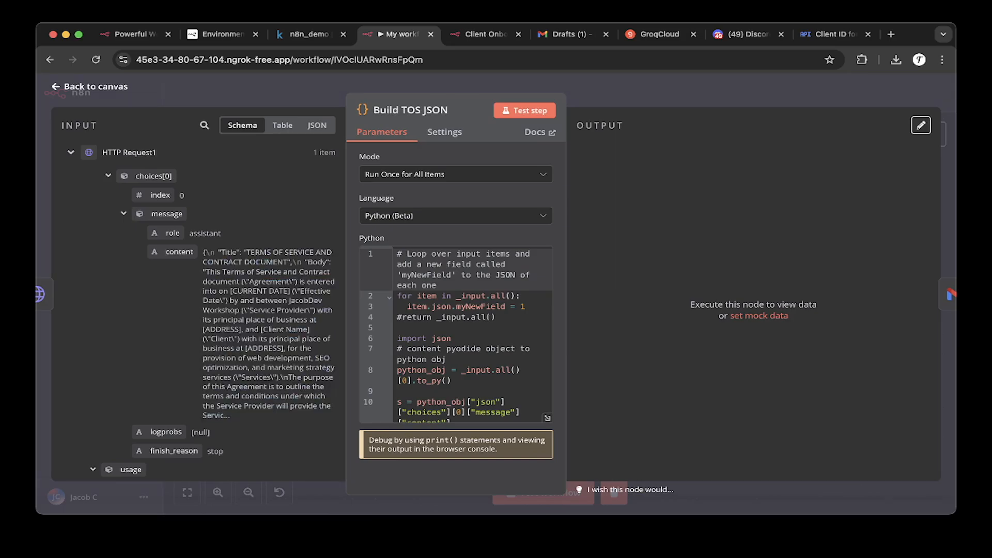
scroll(456, 334, "down", 1)
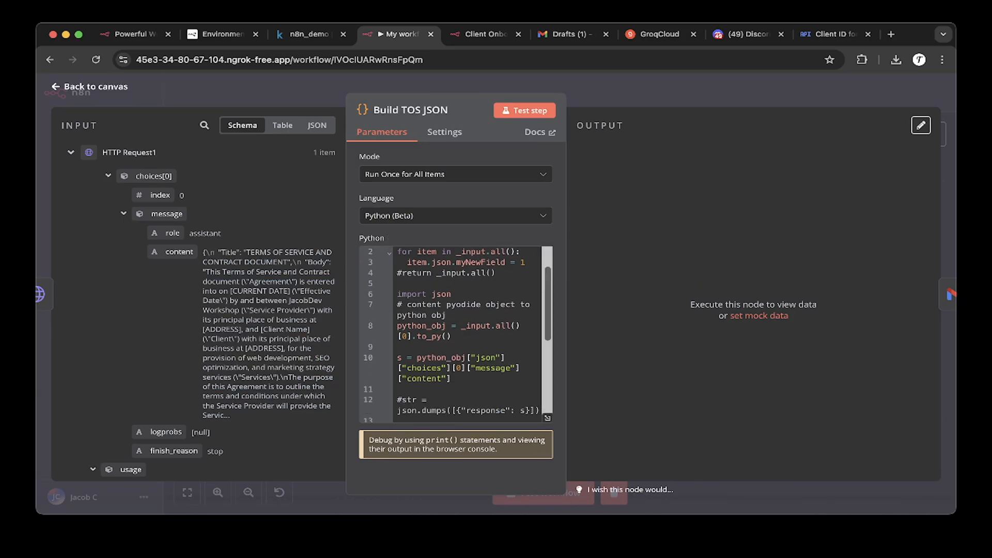
- Widen the Build TOS JSON settings and examine the Python line that extracts the message content from choices
left_click_drag(566, 320, 712, 320)
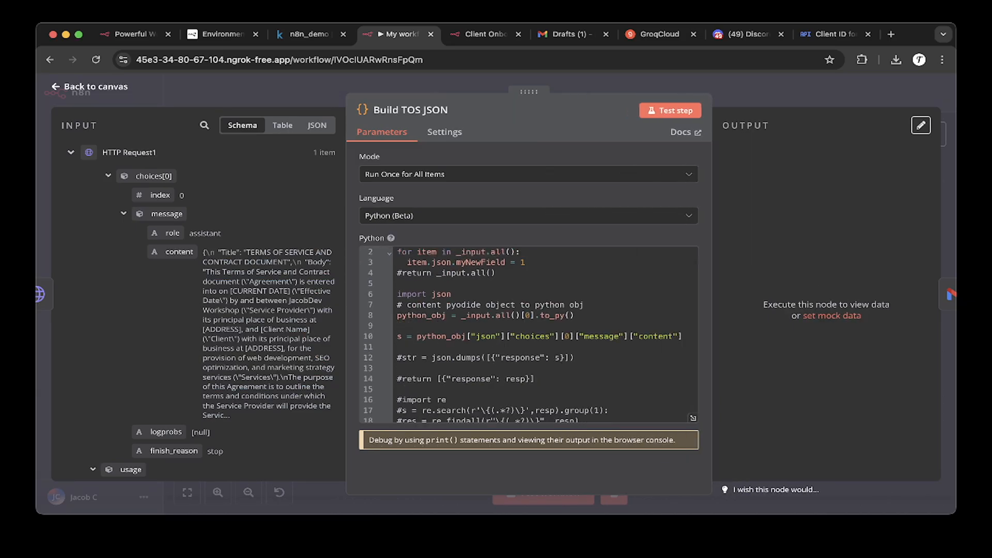
scroll(528, 335, "up", 1)
scroll(529, 335, "down", 1)
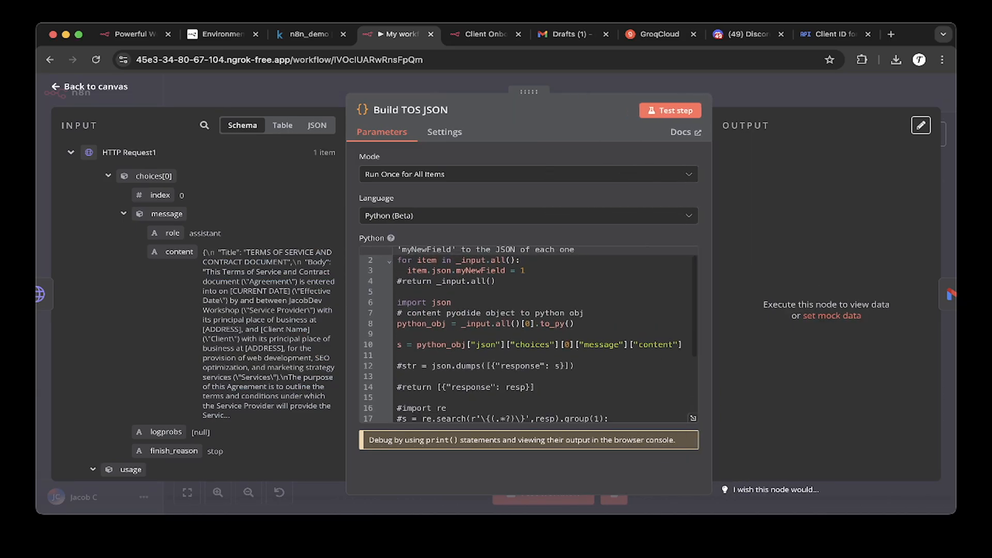
left_click_drag(684, 345, 397, 345)
left_click(398, 334)
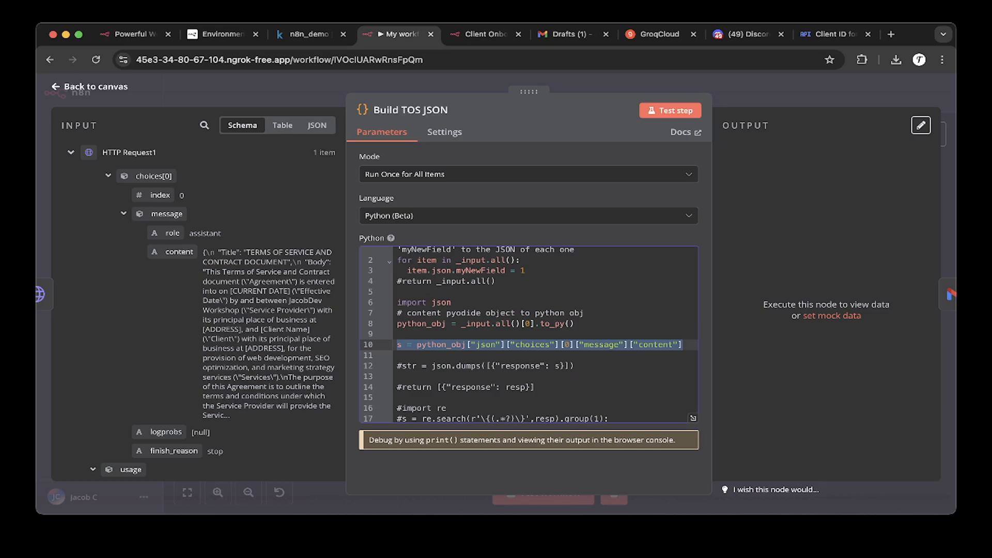
- Examine the json.loads and return [res] lines of the Python code, and test the Build TOS JSON step
scroll(529, 335, "down", 4)
left_click(505, 372)
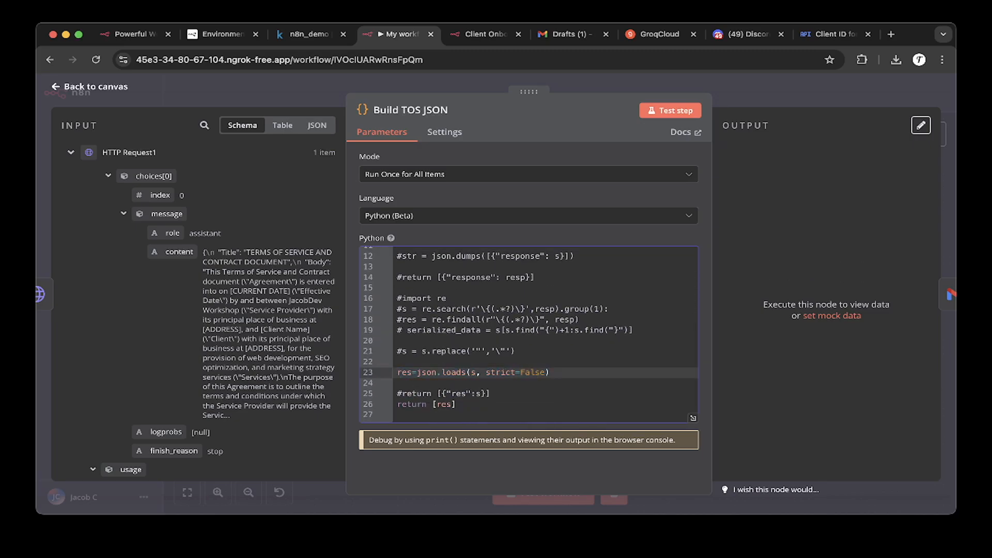
left_click_drag(550, 372, 406, 372)
left_click(398, 362)
left_click_drag(457, 404, 397, 404)
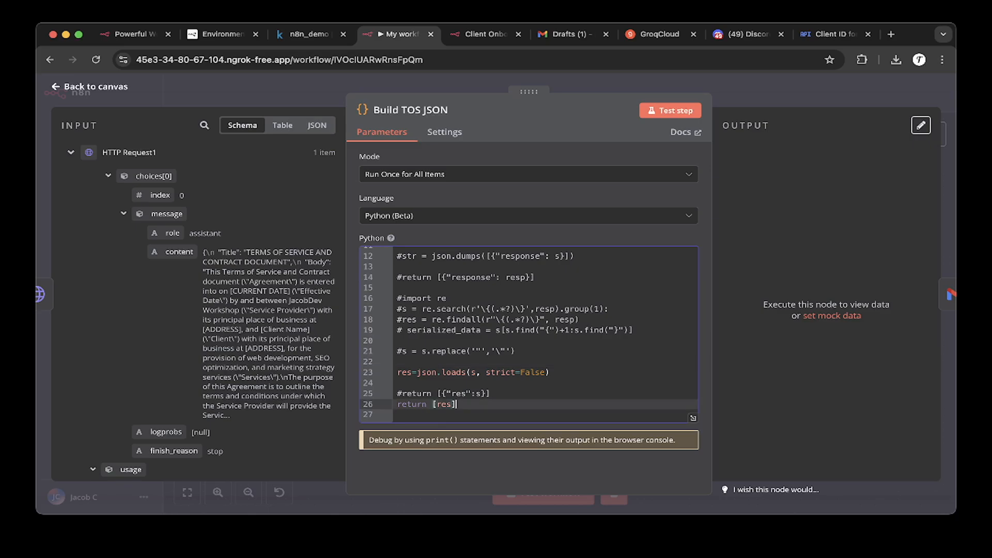
left_click(414, 382)
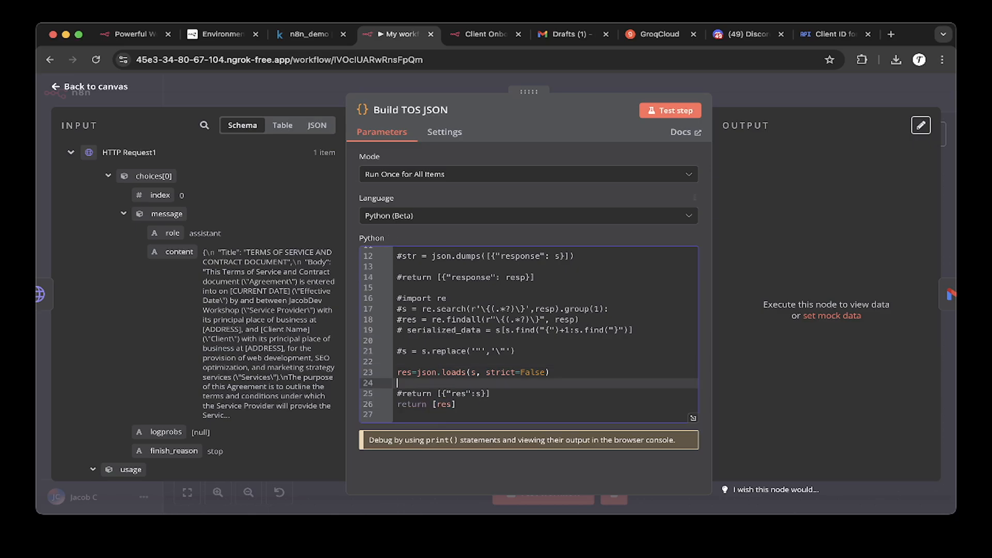
scroll(528, 334, "up", 5)
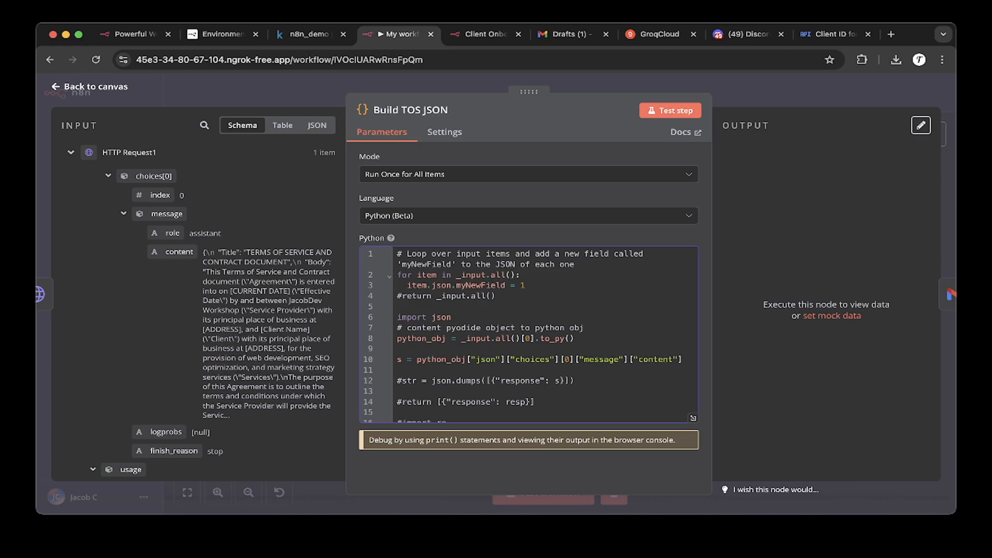
left_click(670, 111)
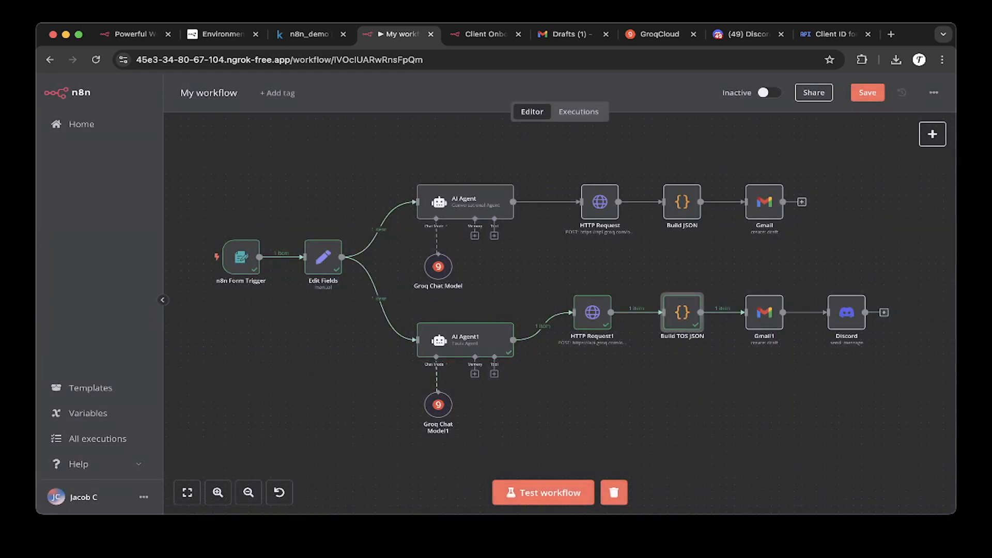
- Open the Gmail1 node and review its operation and resource choices, keeping Create and Draft
double_click(764, 312)
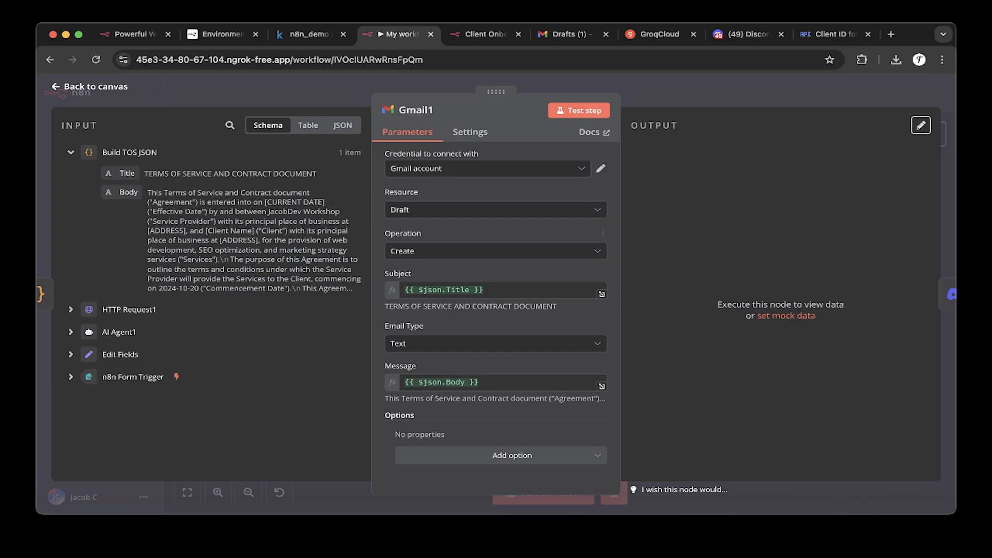
scroll(496, 227, "down", 1)
scroll(496, 217, "up", 1)
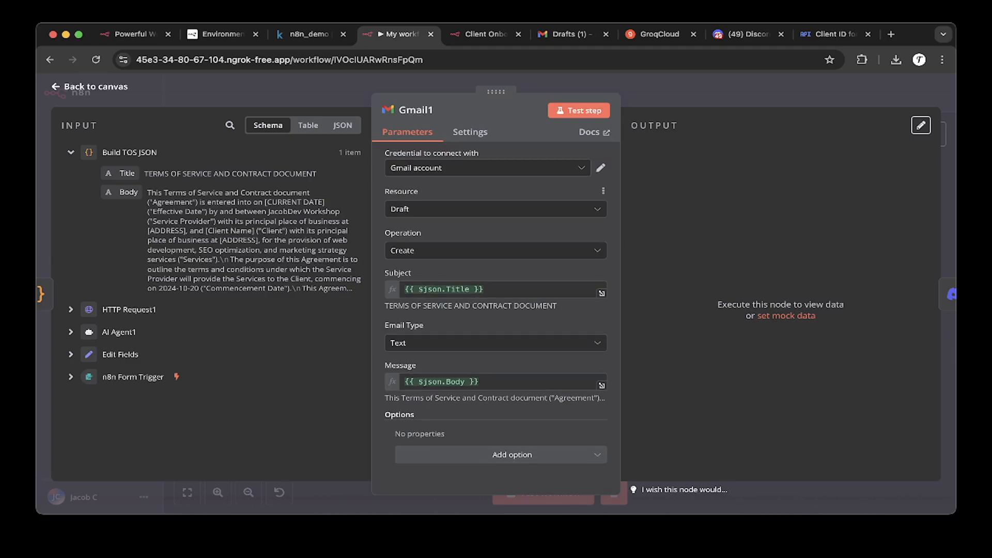
left_click(596, 250)
left_click(596, 250)
left_click(597, 209)
left_click(598, 209)
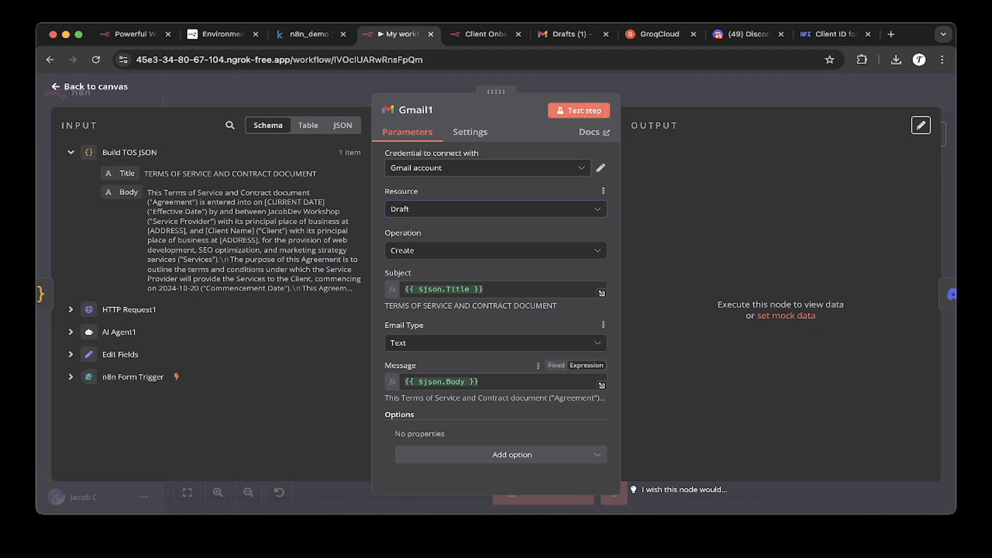
- Examine Gmail1's message expression {{ $json.Body }} and read through its resolved terms of service text
scroll(495, 361, "down", 1)
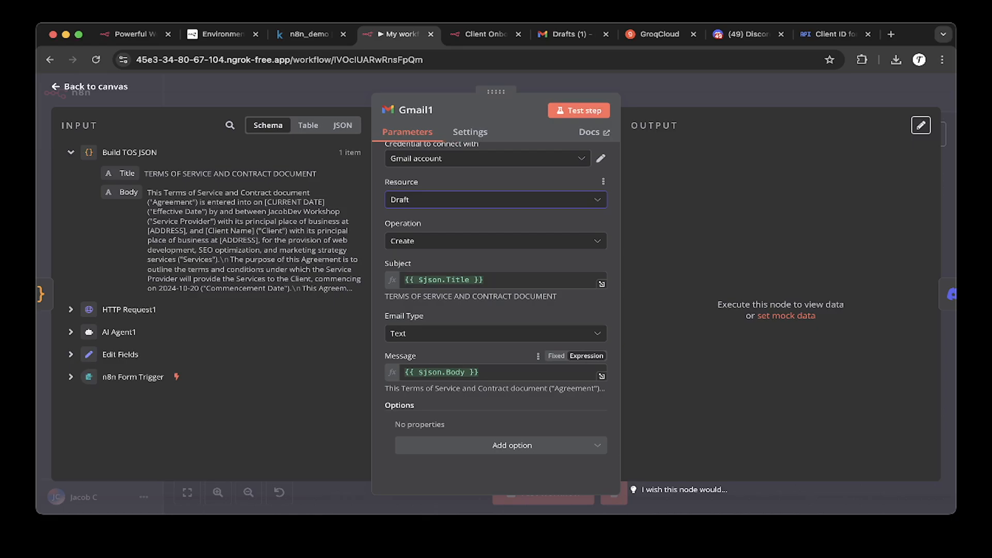
left_click(486, 372)
left_click_drag(481, 372, 409, 372)
left_click(439, 372)
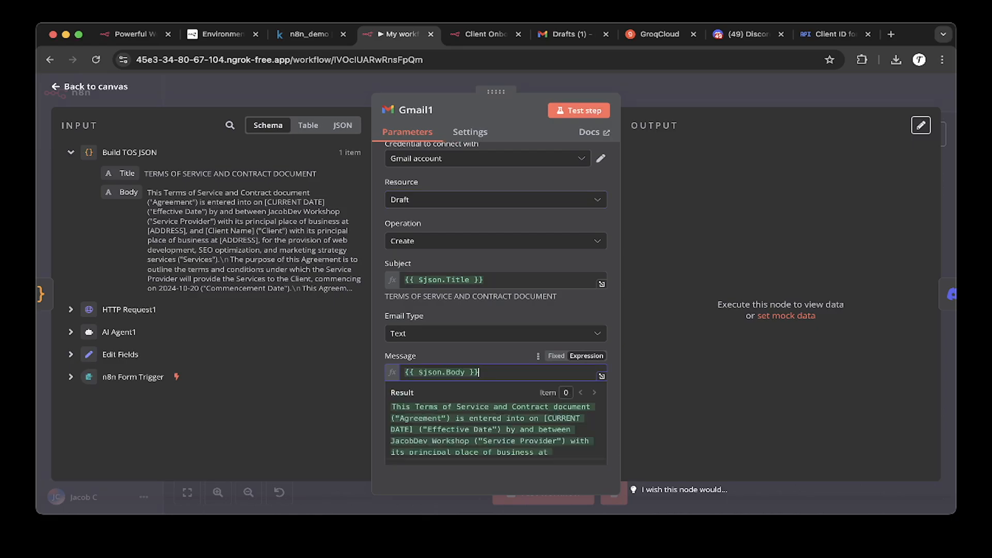
scroll(493, 426, "down", 1)
scroll(494, 427, "up", 1)
scroll(495, 427, "down", 5)
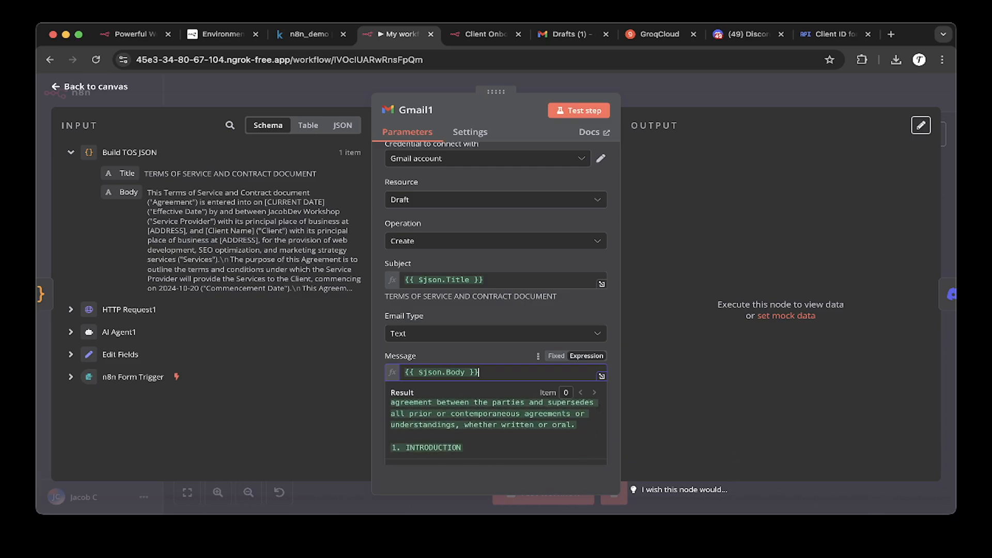
scroll(494, 427, "down", 2)
scroll(495, 427, "up", 3)
- Test the Gmail1 step, switch to the Gmail drafts, and open the TERMS OF SERVICE AND CONTRACT DOCUMENT draft
left_click(494, 478)
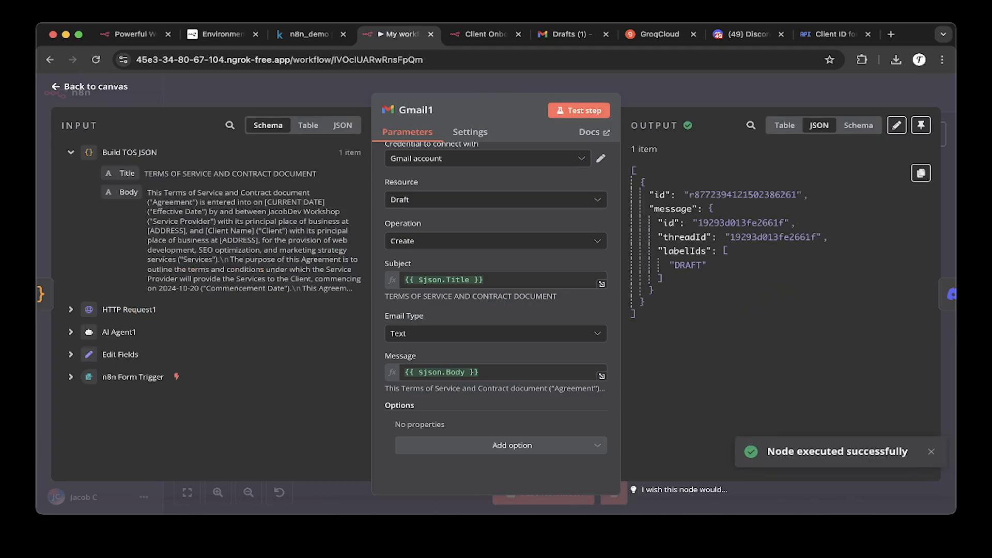
left_click(565, 34)
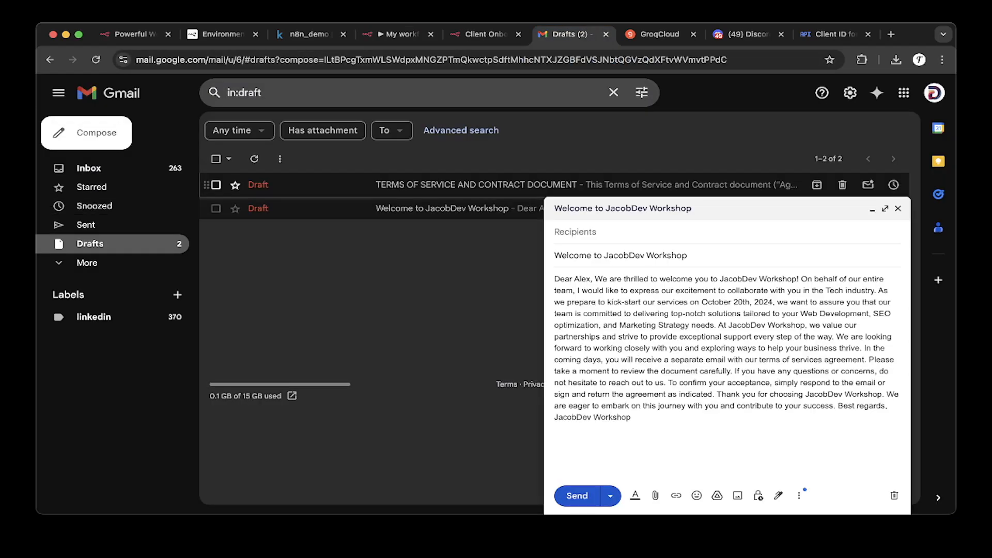
left_click(475, 185)
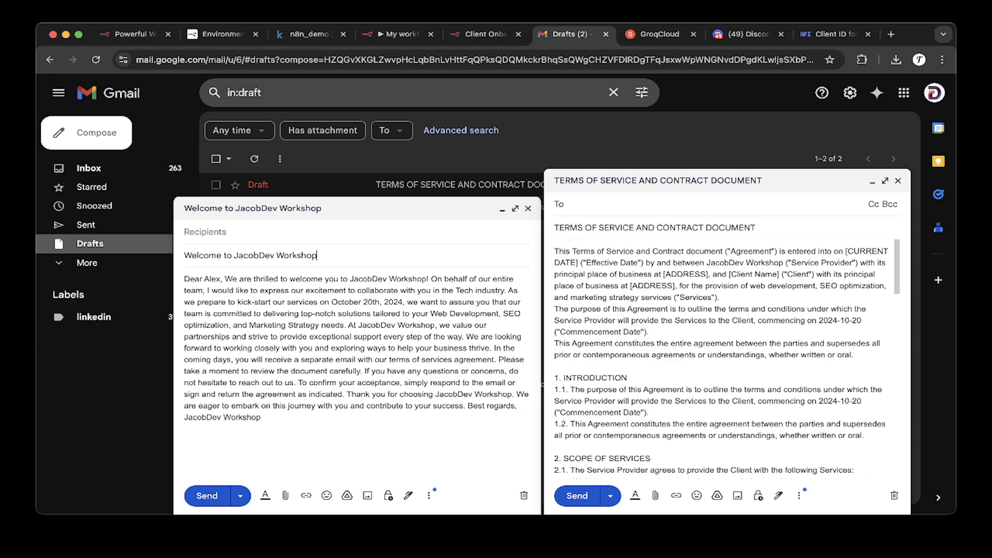
- Read the Welcome to JacobDev Workshop draft and the terms of service draft through its client and service provider signature sections
left_click_drag(319, 255, 201, 256)
left_click(275, 325)
scroll(723, 351, "down", 15)
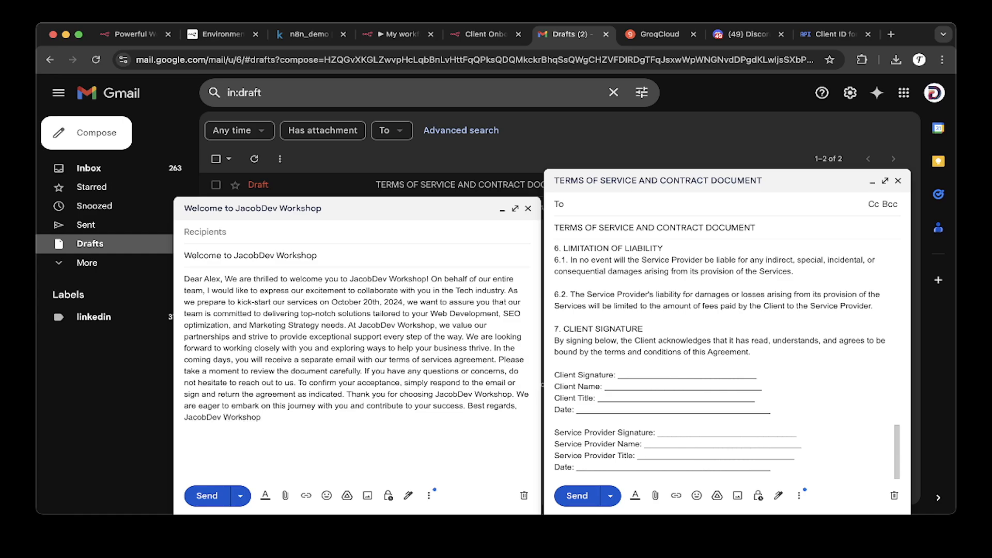
left_click(650, 431)
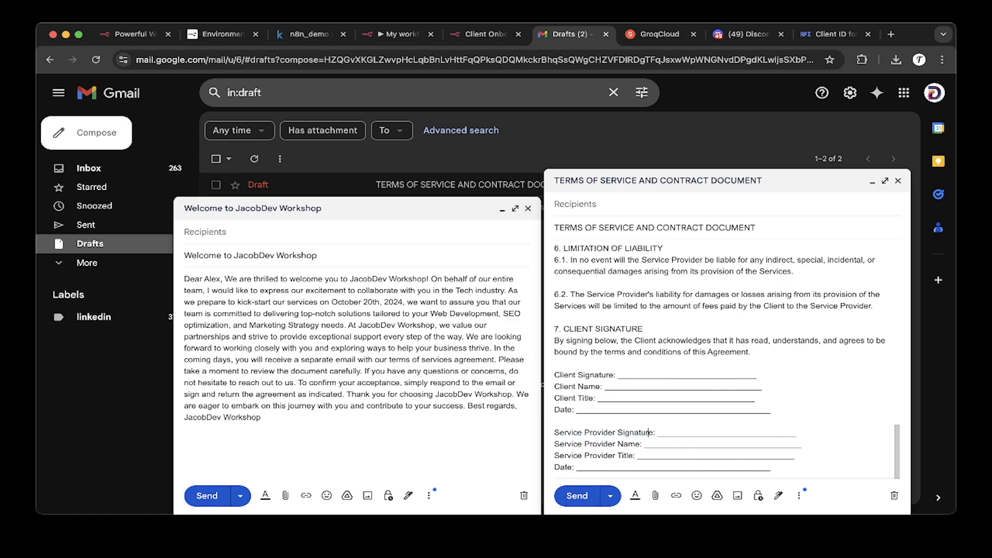
scroll(724, 357, "up", 15)
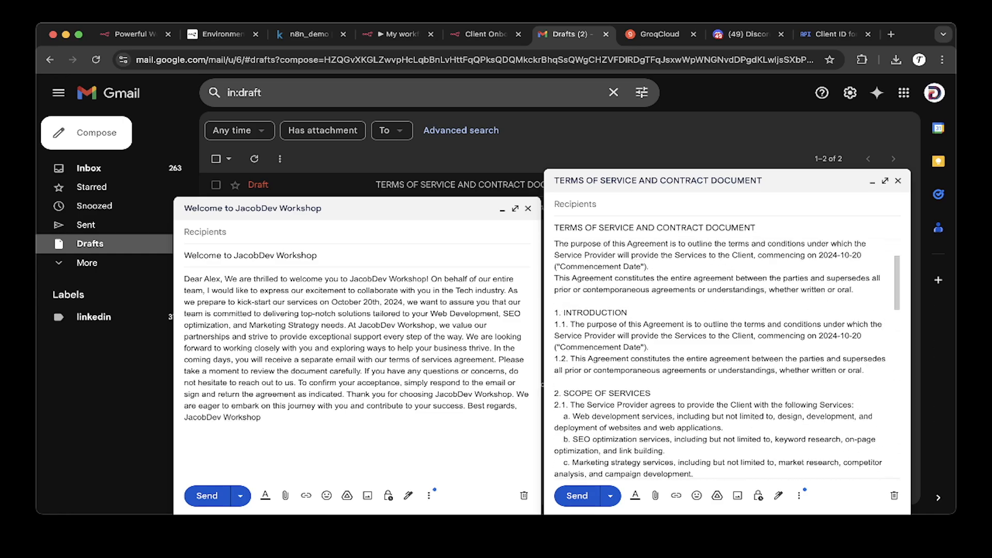
- Switch back to the n8n workflow canvas, closing Gmail1, and search the available nodes for slack and discord
left_click(408, 34)
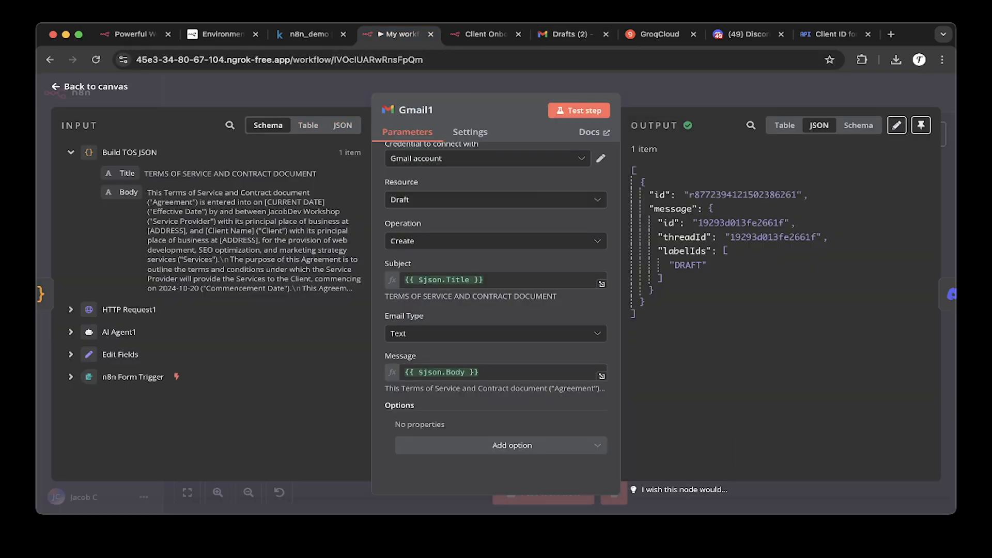
key("Escape")
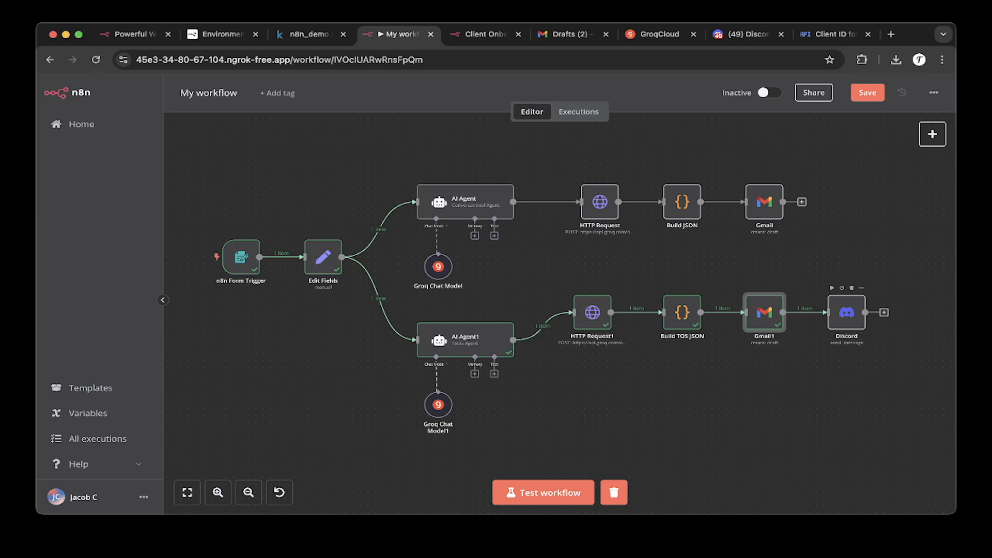
left_click(933, 134)
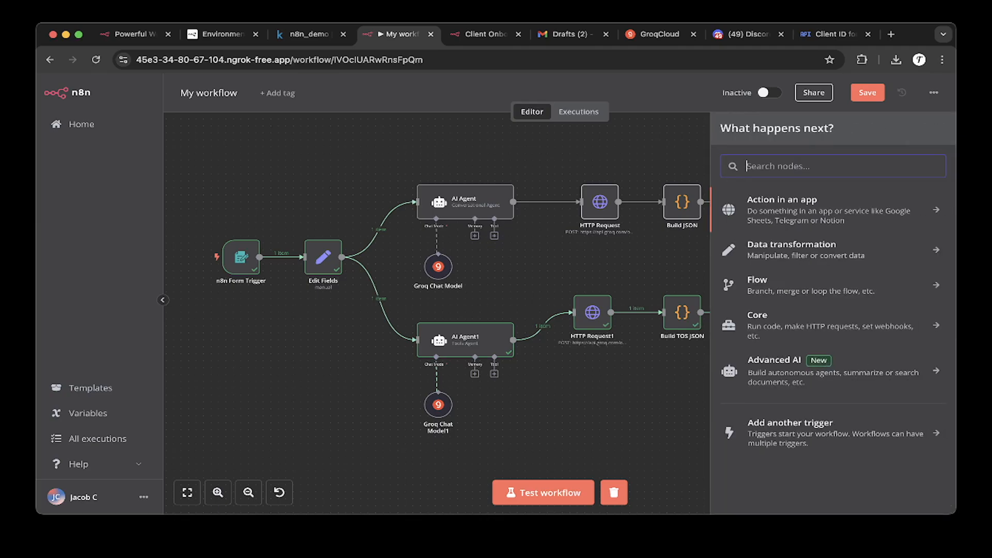
type("slack")
key("super+a")
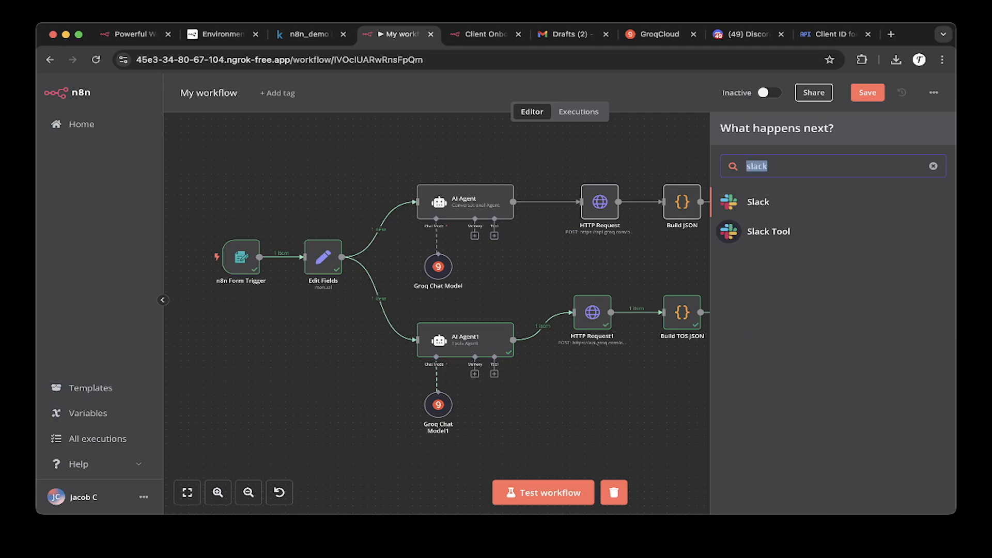
type("discord")
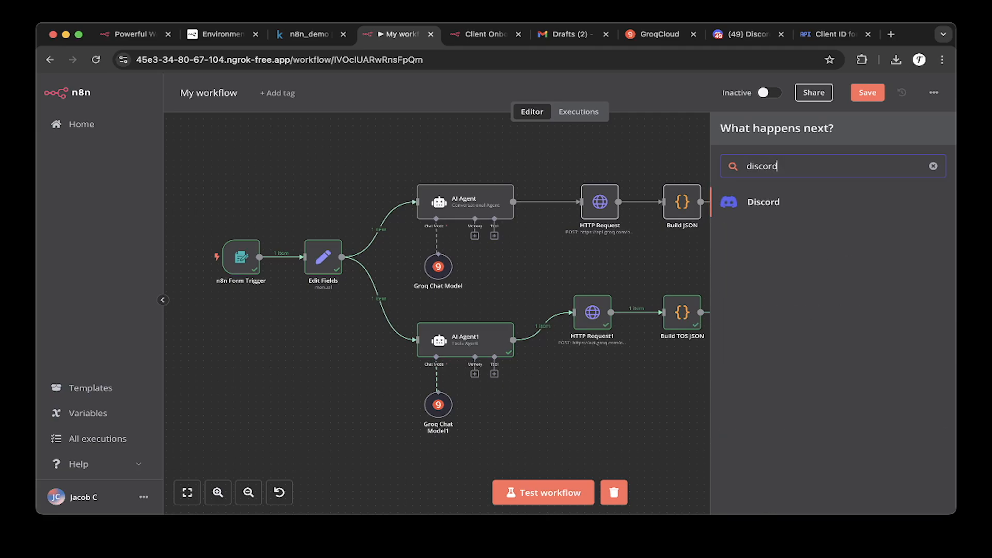
key("Escape")
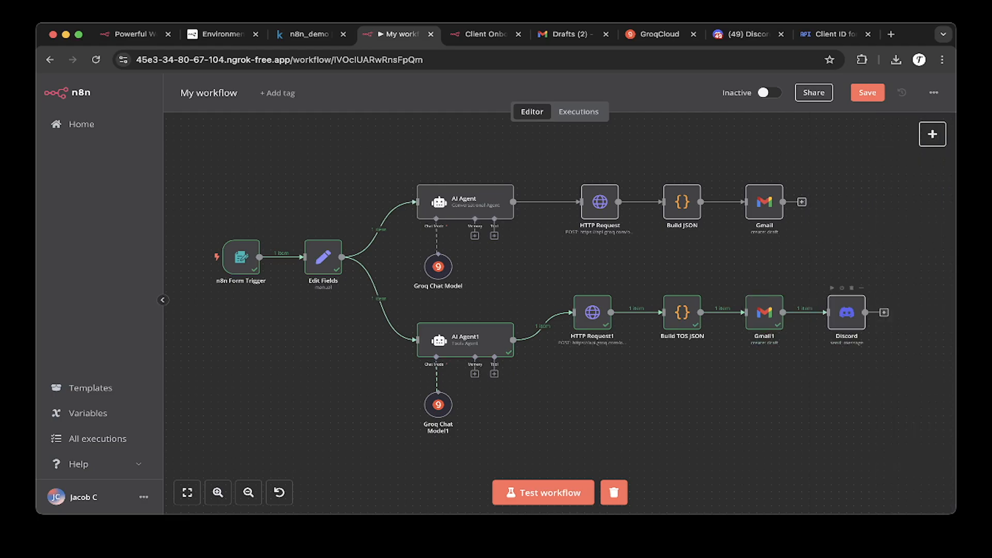
- Open the Discord node at the end of the terms-of-service branch and review its bot credential and message-sending parameters
double_click(846, 312)
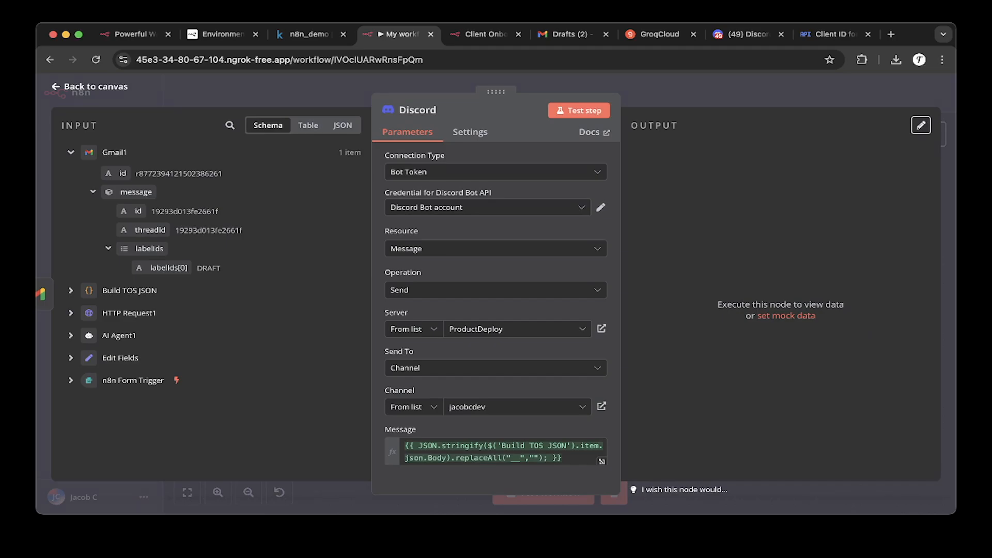
left_click(601, 207)
key("Escape")
scroll(496, 310, "down", 5)
scroll(496, 310, "up", 5)
key("Escape")
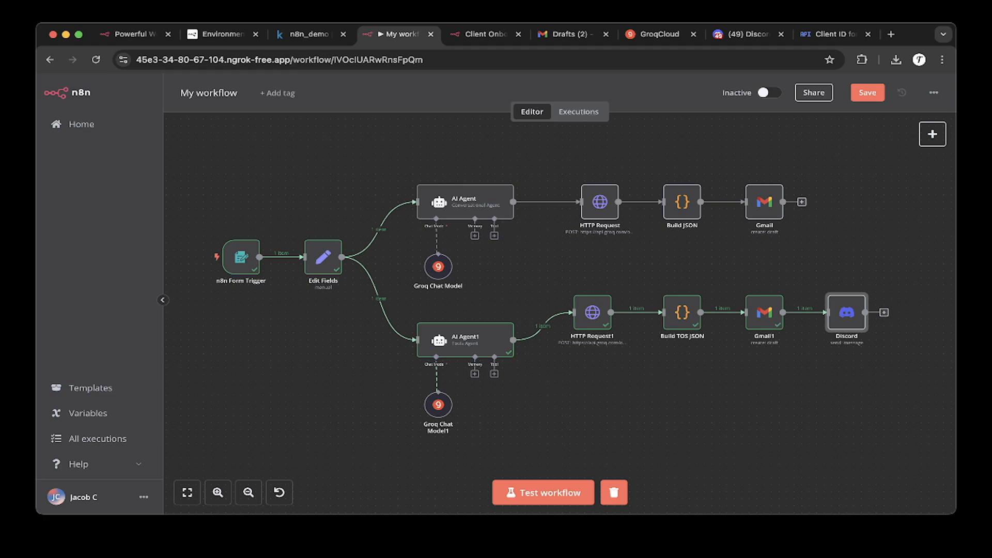
- Download My workflow and look at the options for importing a workflow from a URL or file
left_click(934, 92)
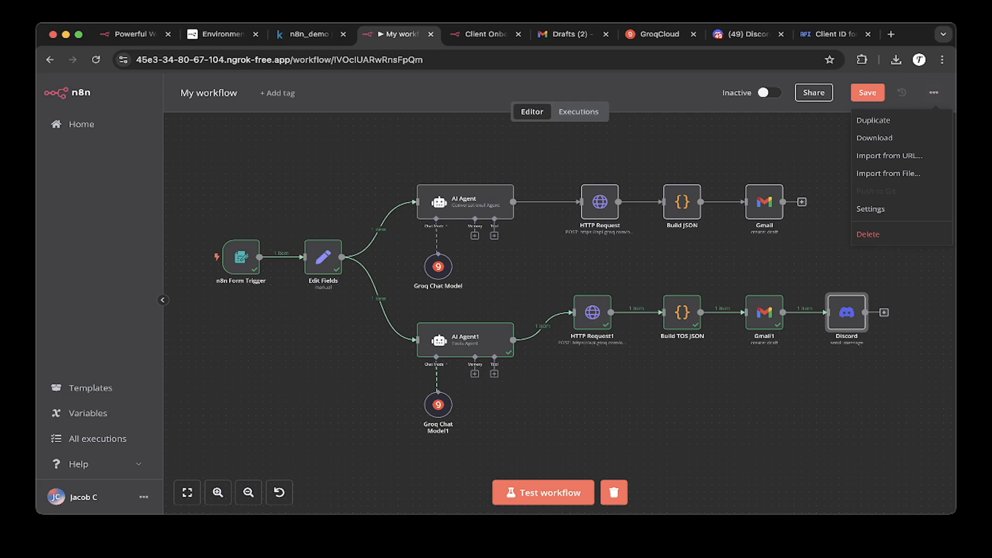
key("Escape")
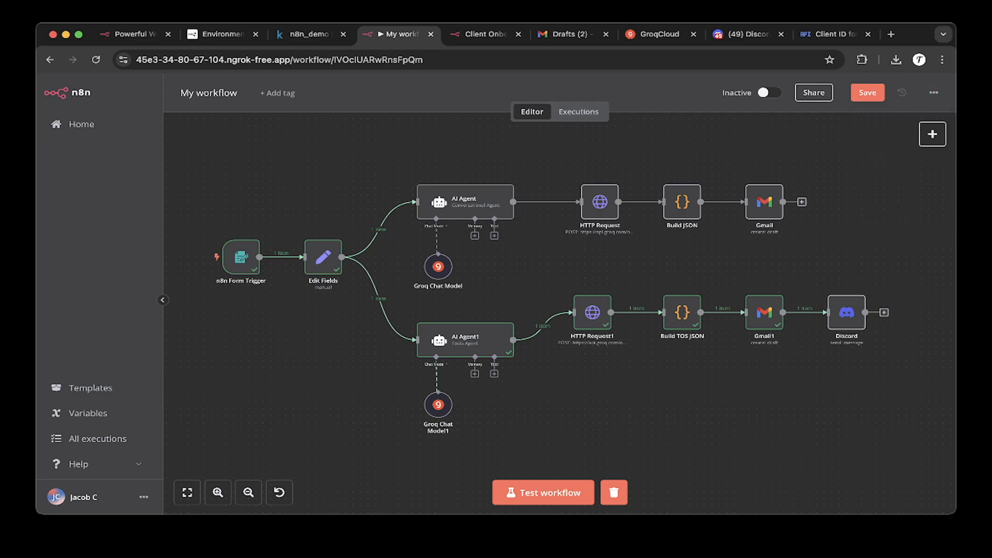
left_click(934, 93)
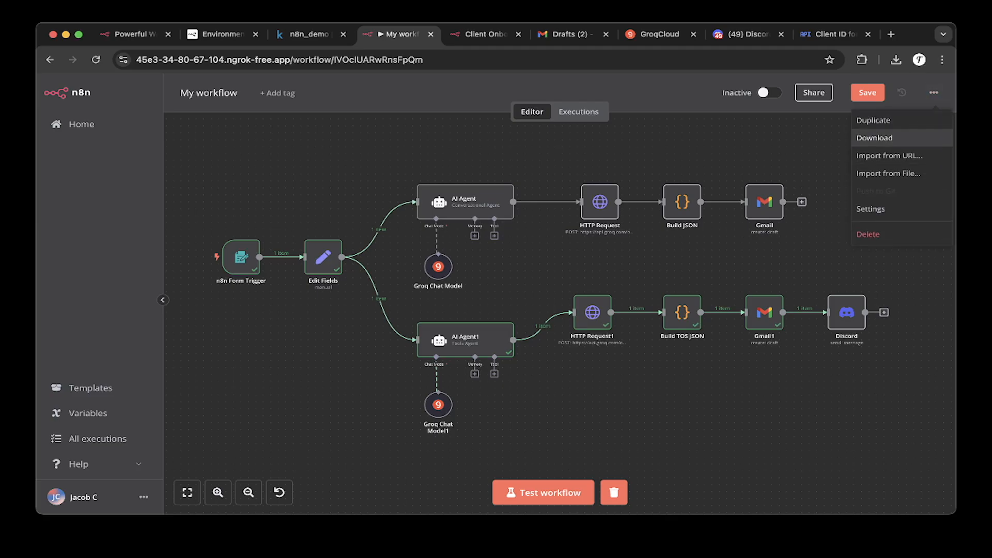
left_click(874, 137)
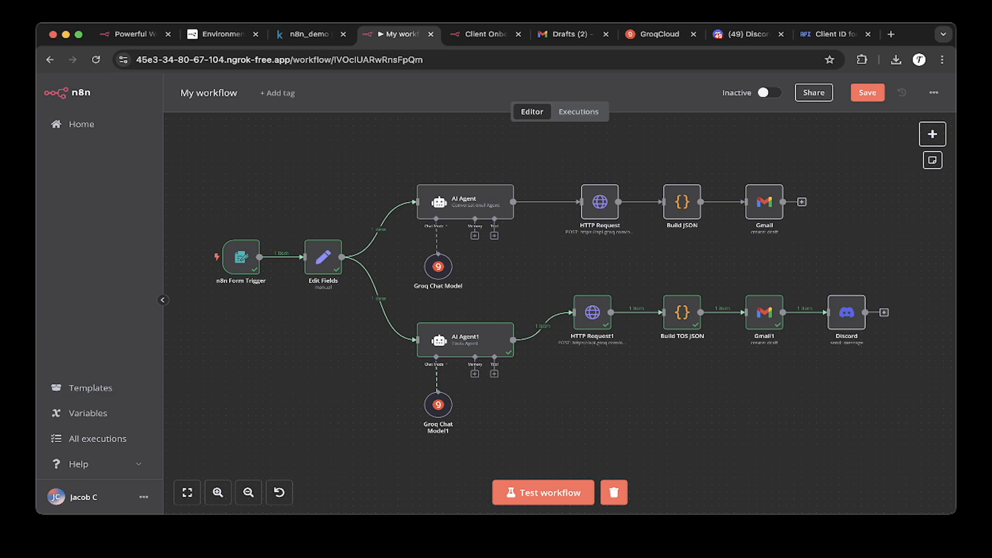
left_click(933, 92)
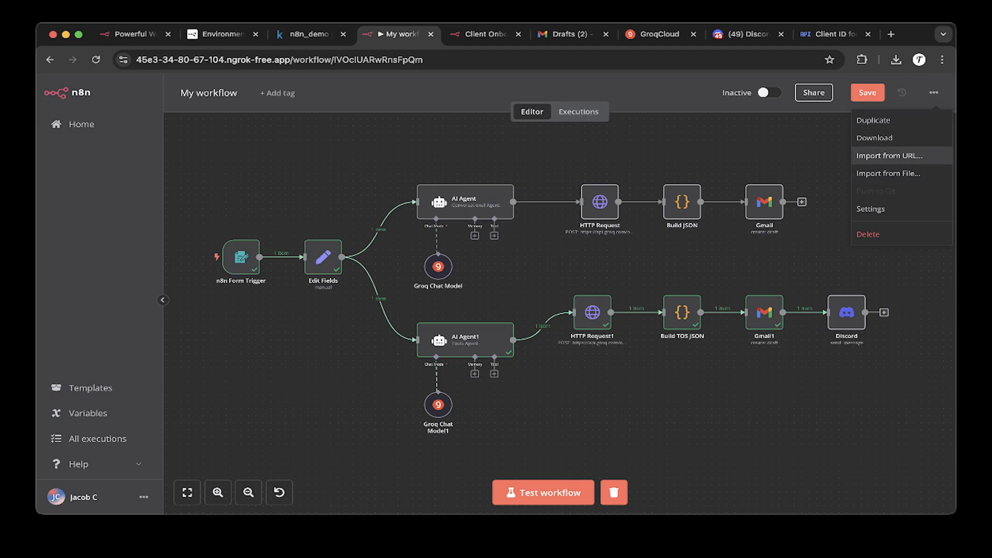
key("Escape")
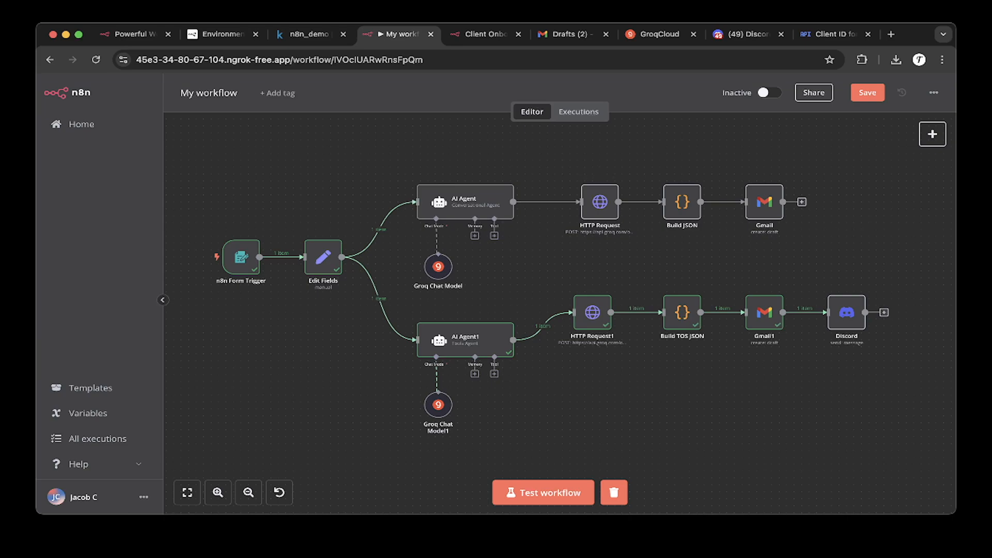